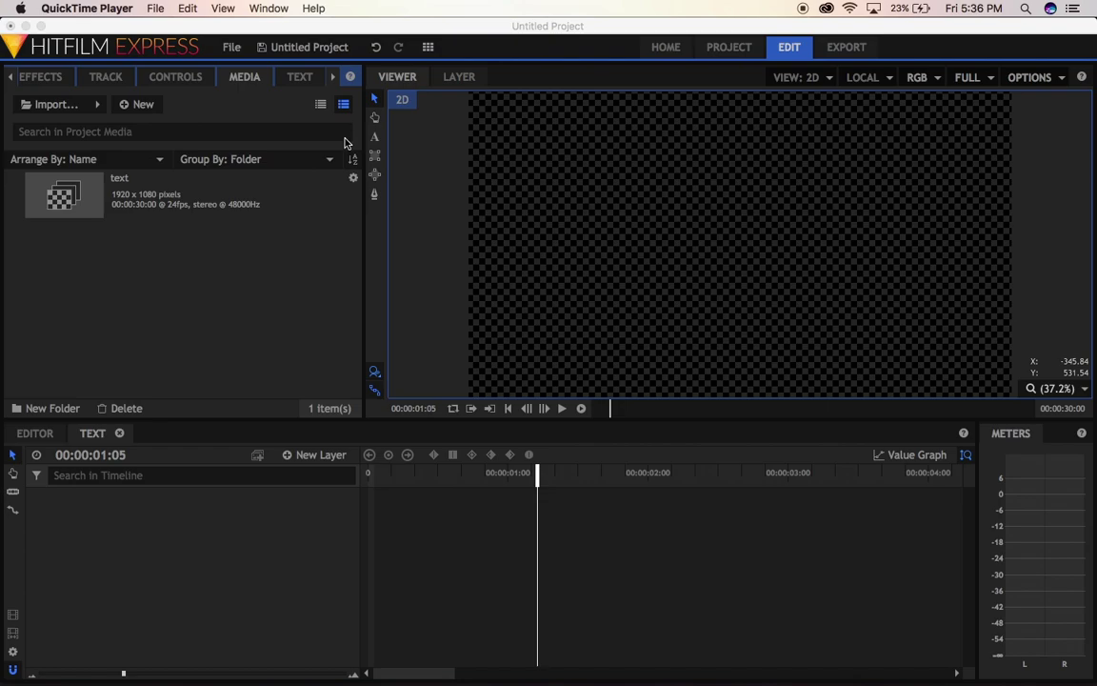
Add a white plane layer named 'line'
left_click(287, 455)
left_click(301, 473)
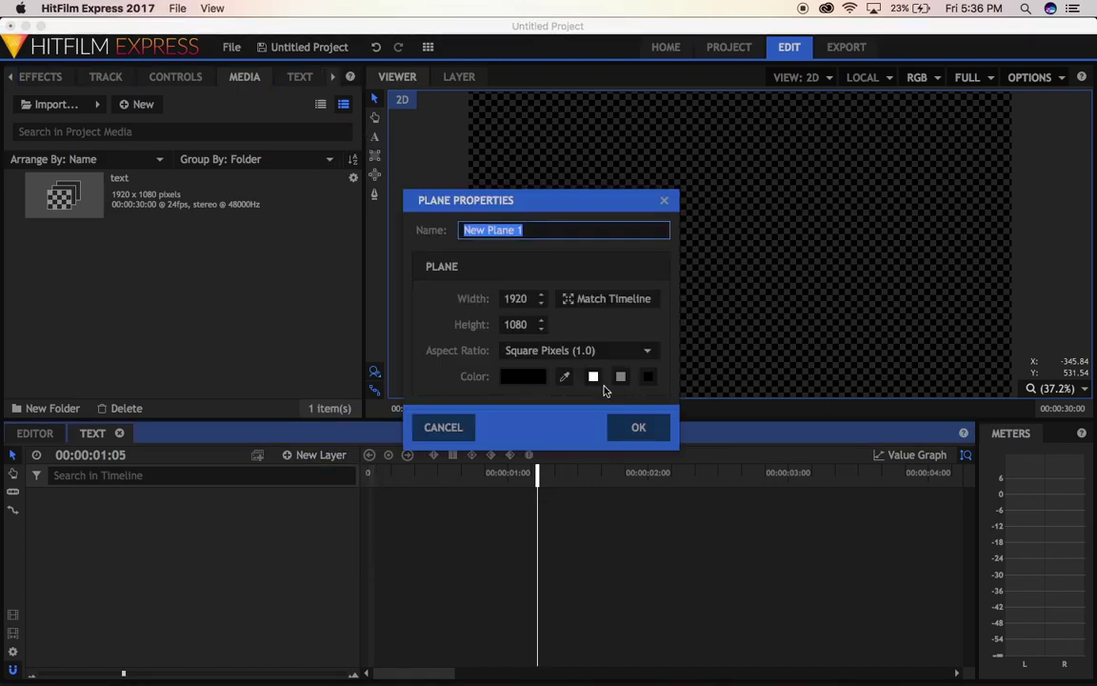
left_click(593, 376)
type("lin")
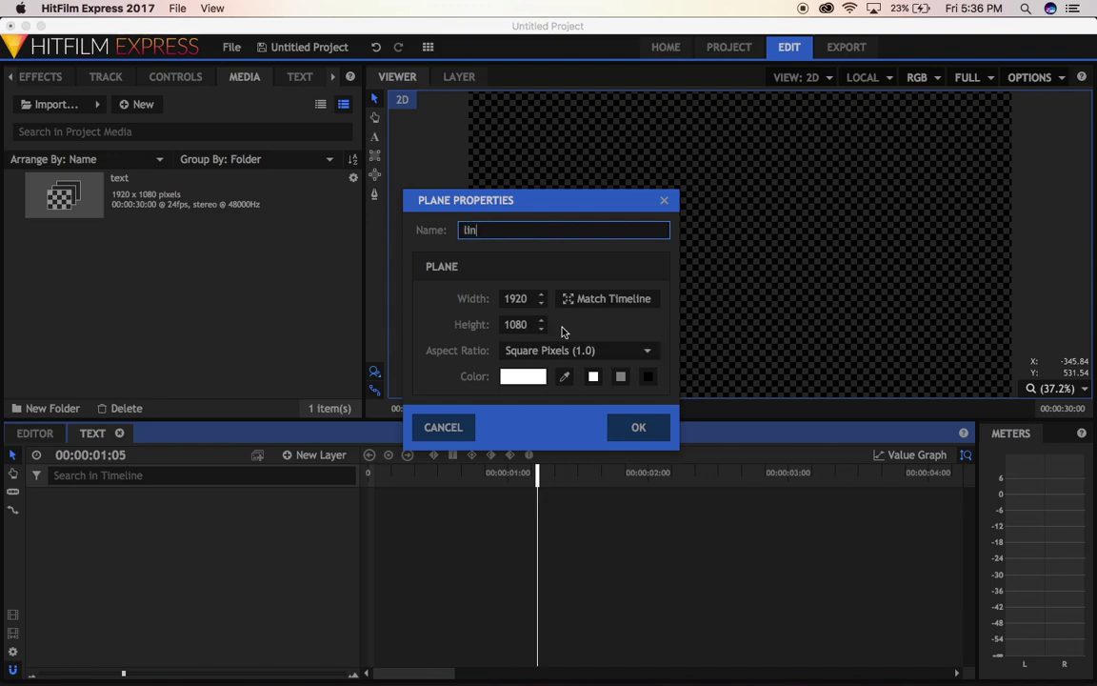
type("e")
key("Return")
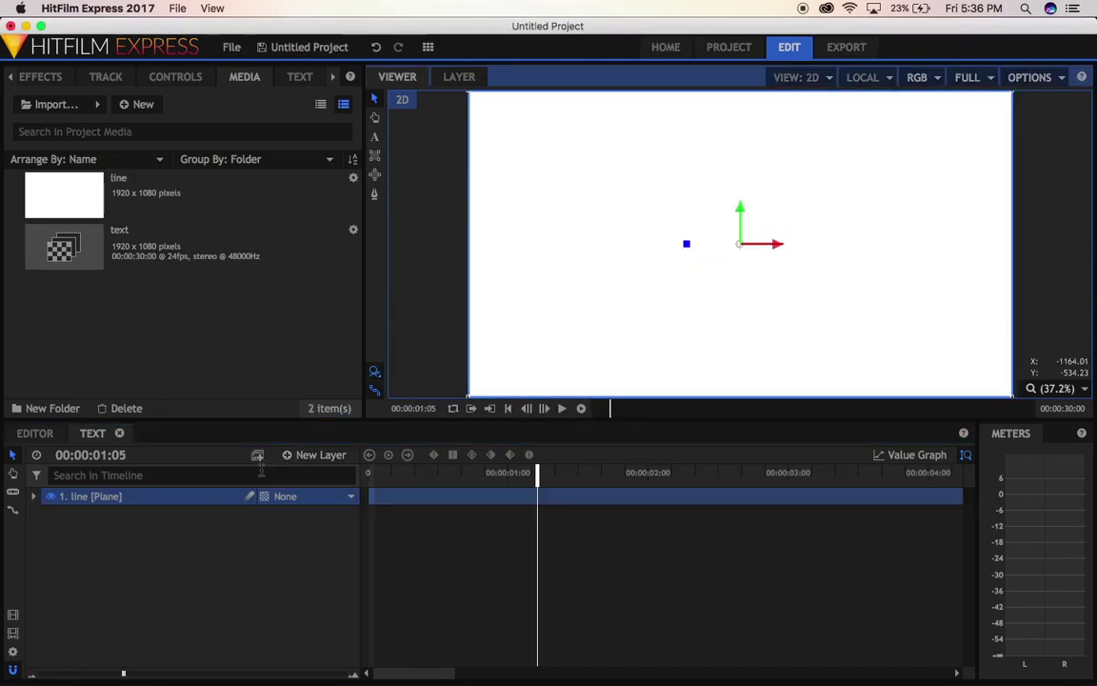
Mask the plane to a tall thin rectangle and nudge it slightly right and up
left_click(376, 159)
left_click_drag(706, 164, 712, 355)
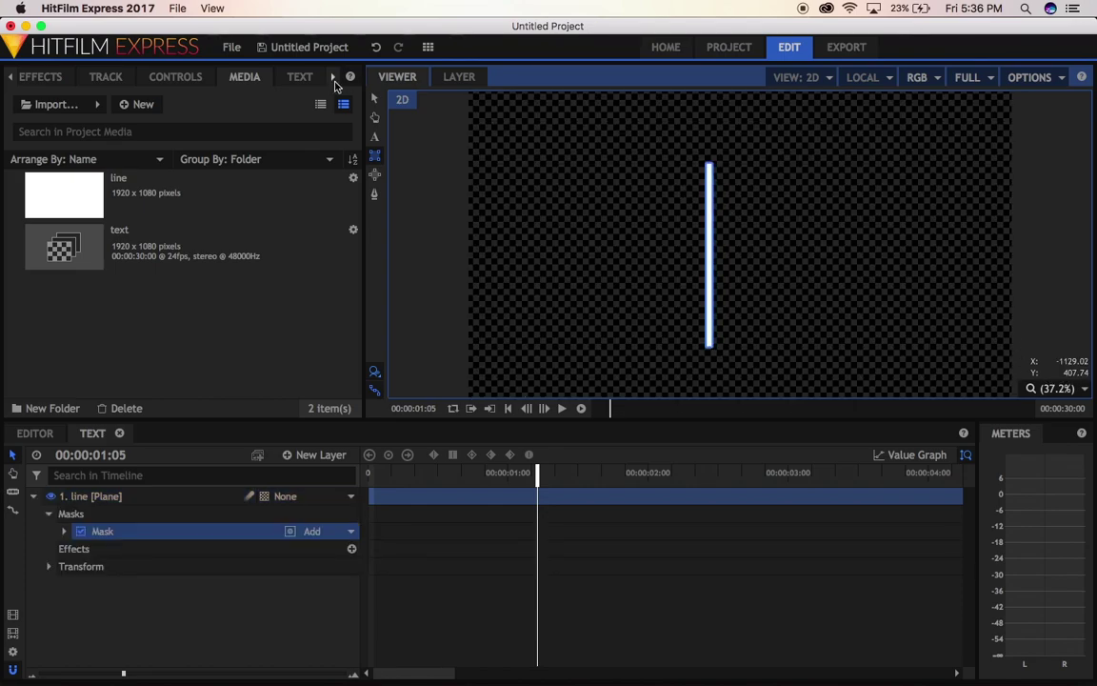
left_click(376, 98)
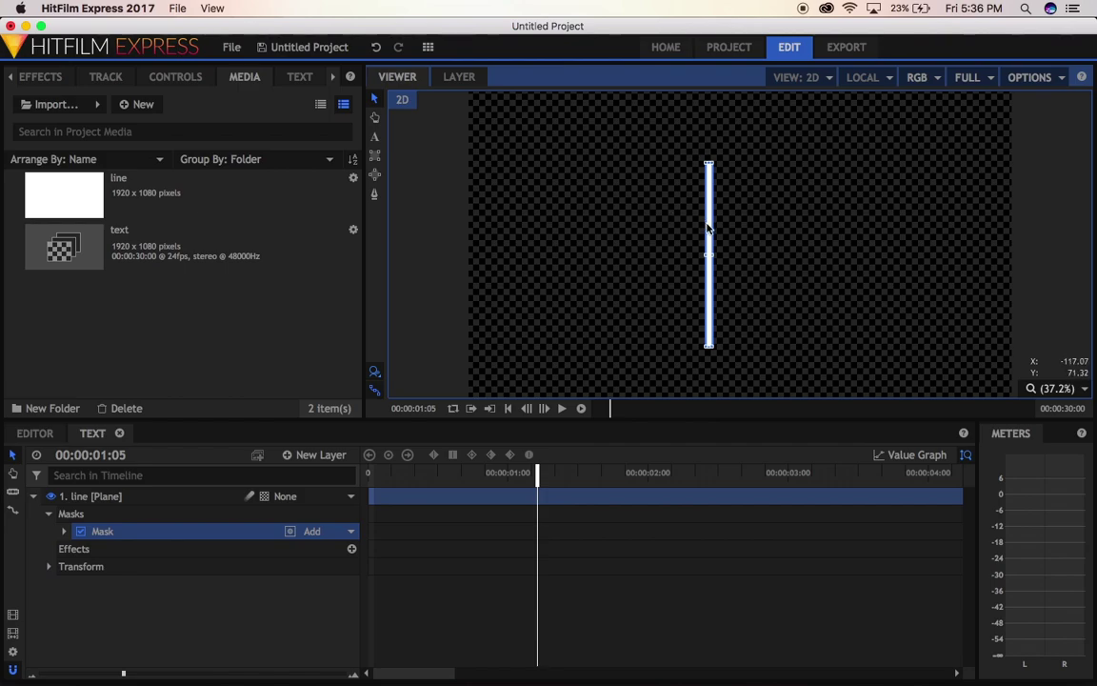
left_click_drag(710, 221, 735, 204)
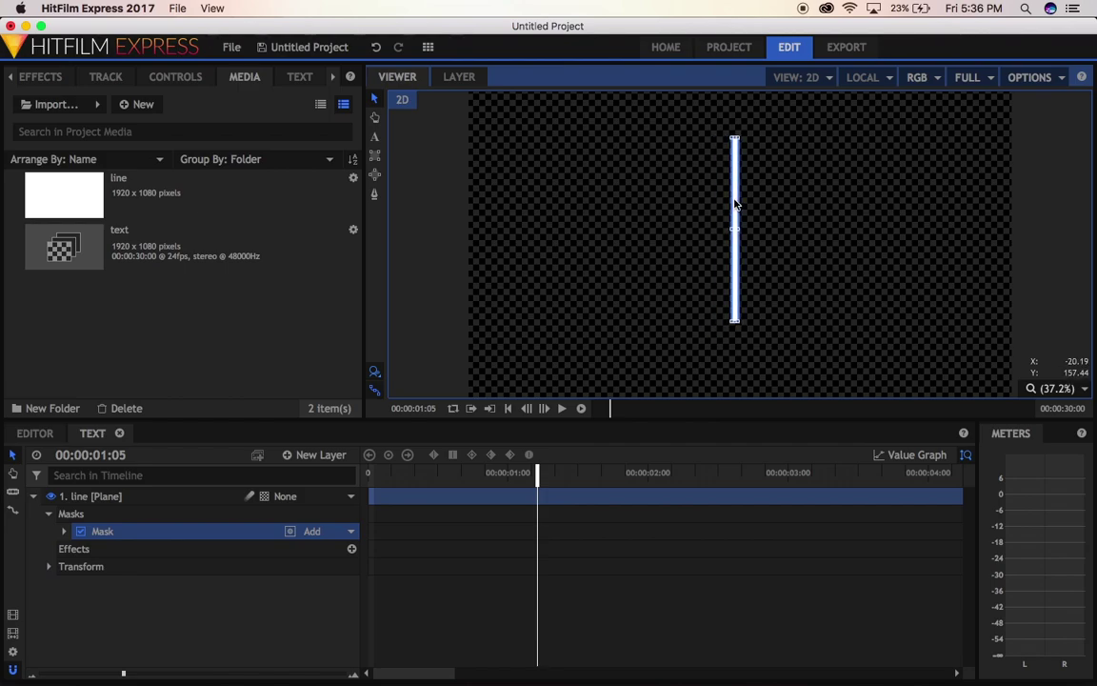
Deselect the mask, leave the viewer zoom unchanged, and reselect the line layer
left_click(1046, 402)
left_click(1055, 389)
left_click(1044, 618)
left_click(29, 502)
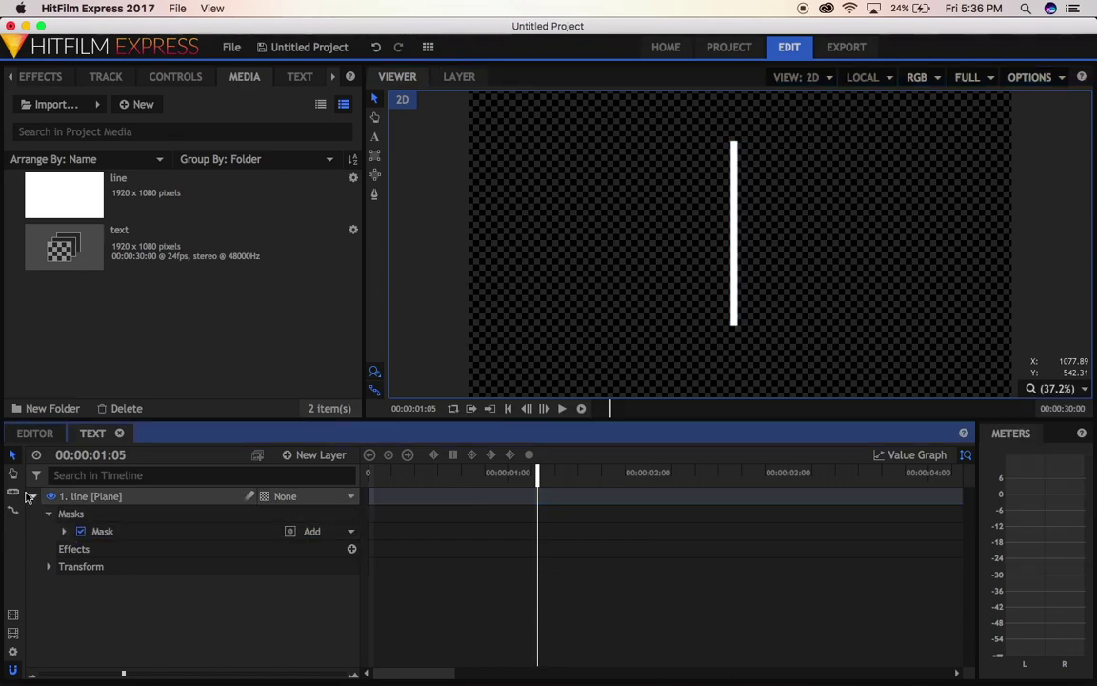
left_click(327, 458)
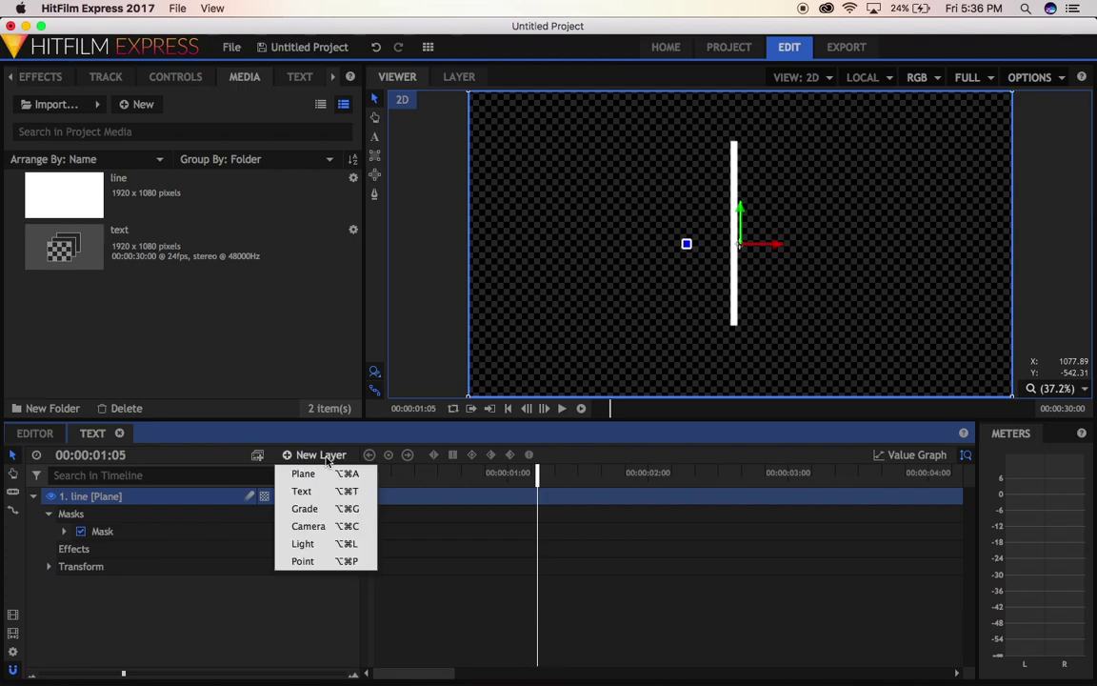
Add a 400x400 text layer reading 'your' and place it just left of the line
left_click(303, 491)
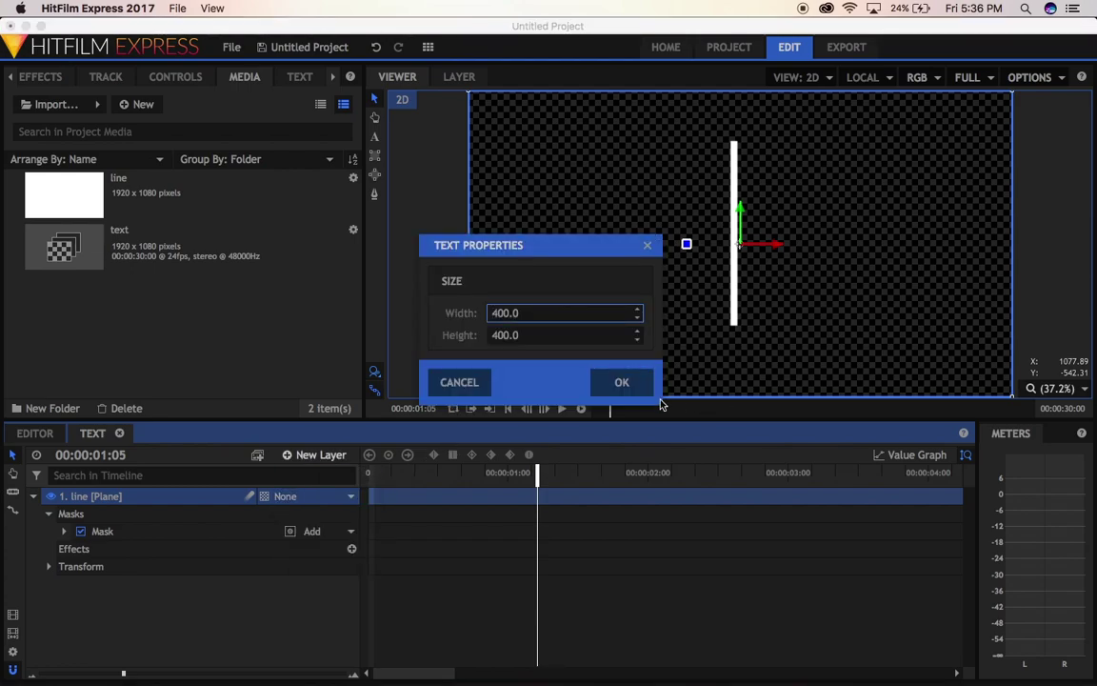
left_click(615, 386)
left_click(374, 136)
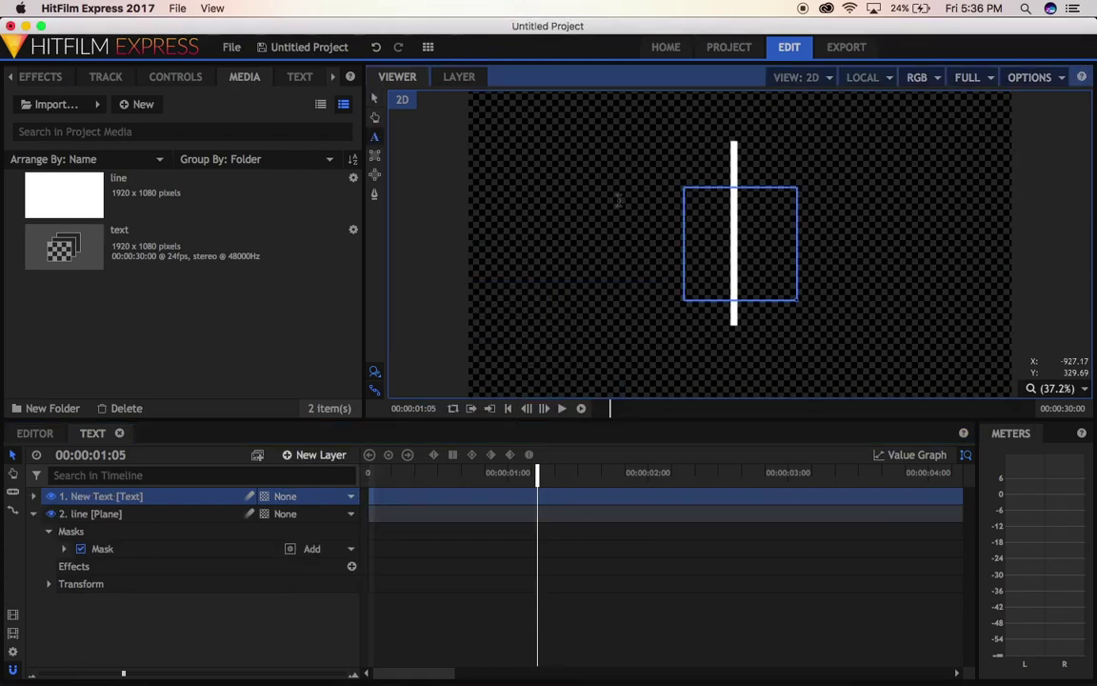
type("you")
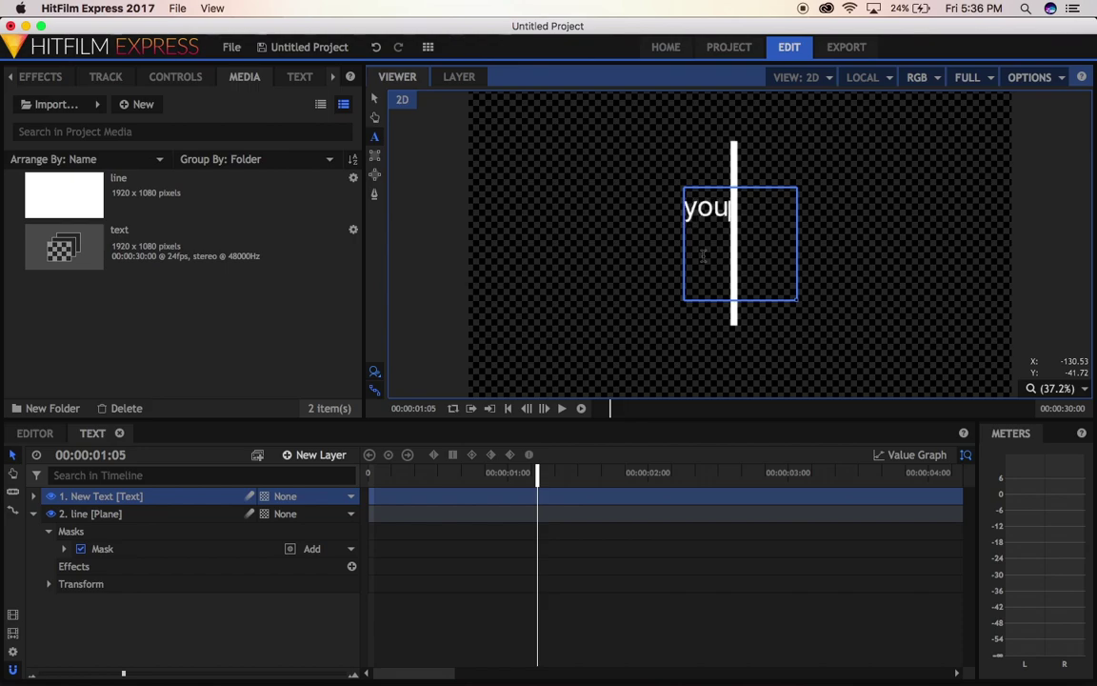
left_click(376, 100)
left_click_drag(764, 282, 762, 287)
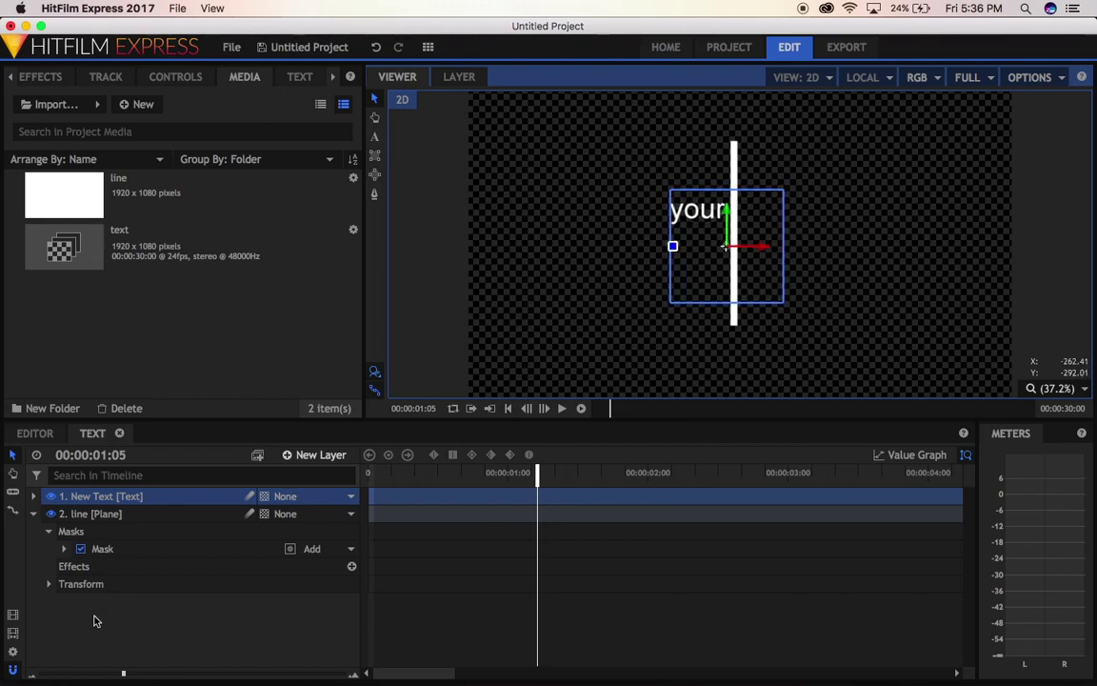
Collapse the line layer and add a second text layer with the default box size
left_click(34, 514)
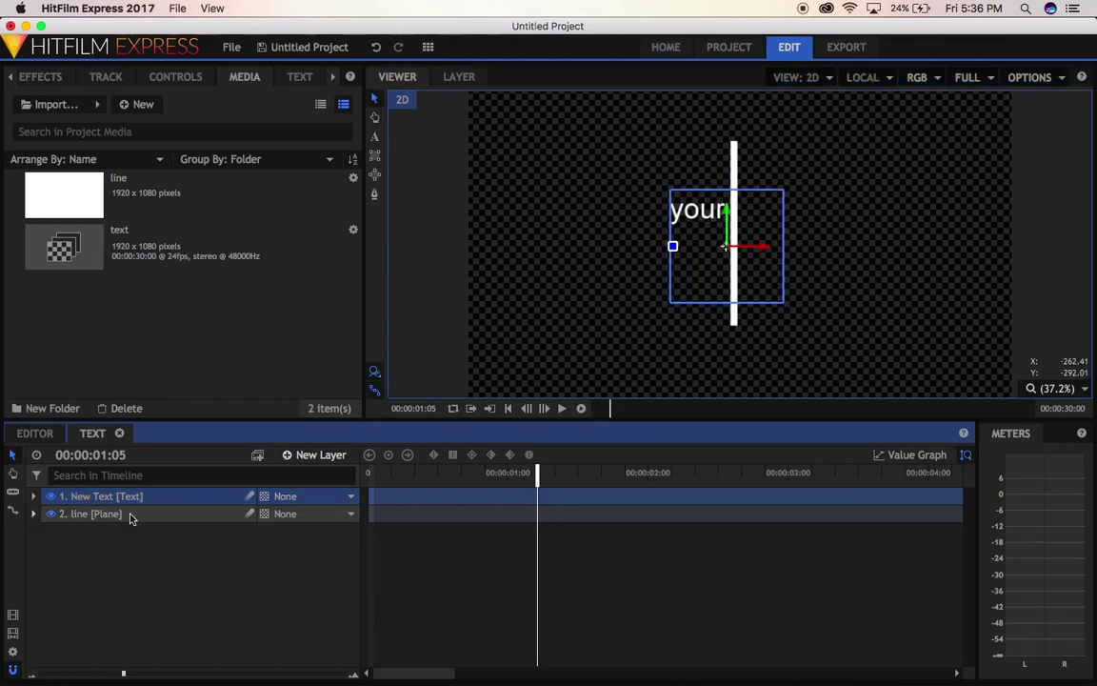
left_click(320, 455)
left_click(301, 489)
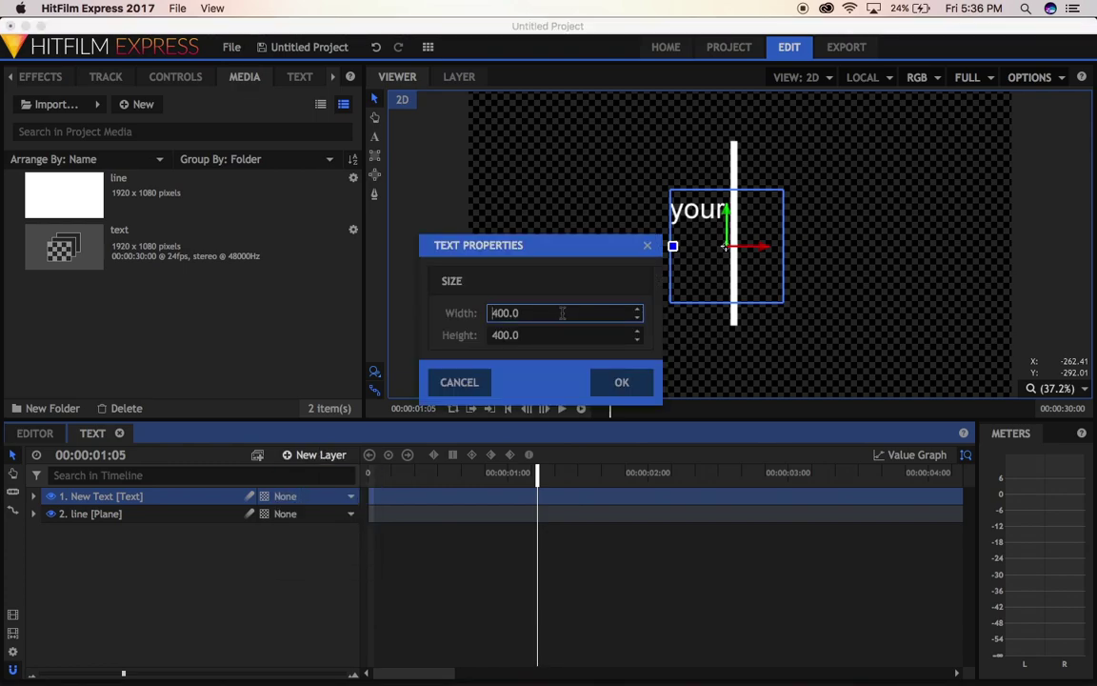
left_click(633, 384)
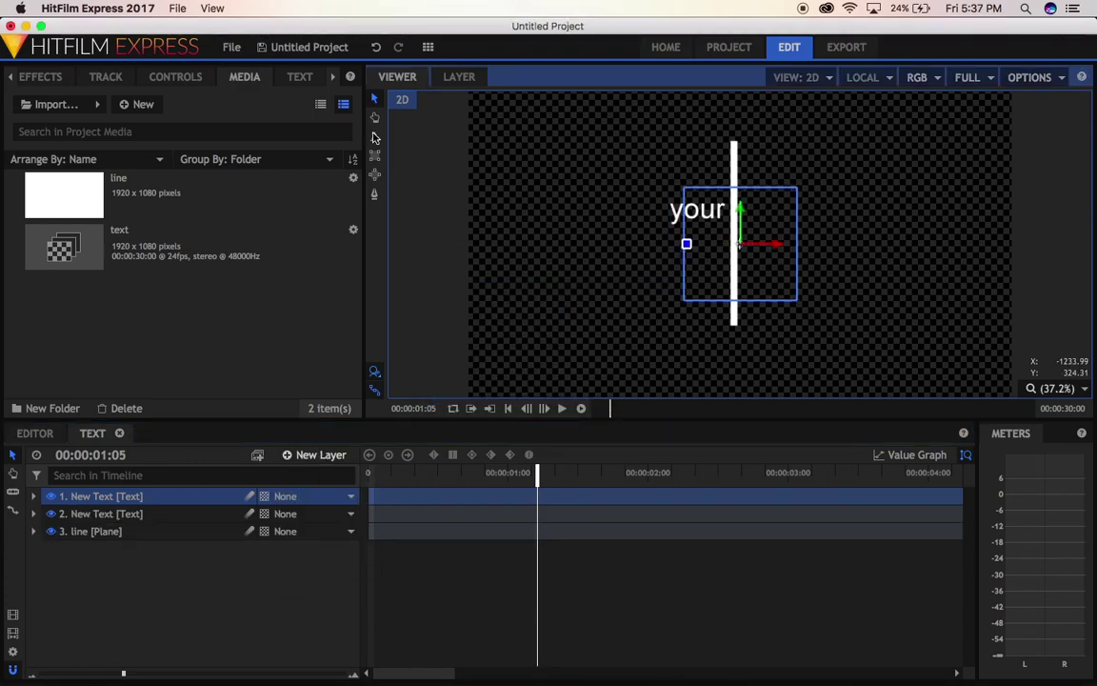
Type 'text' in the new layer and move it below and right of the line
left_click(376, 137)
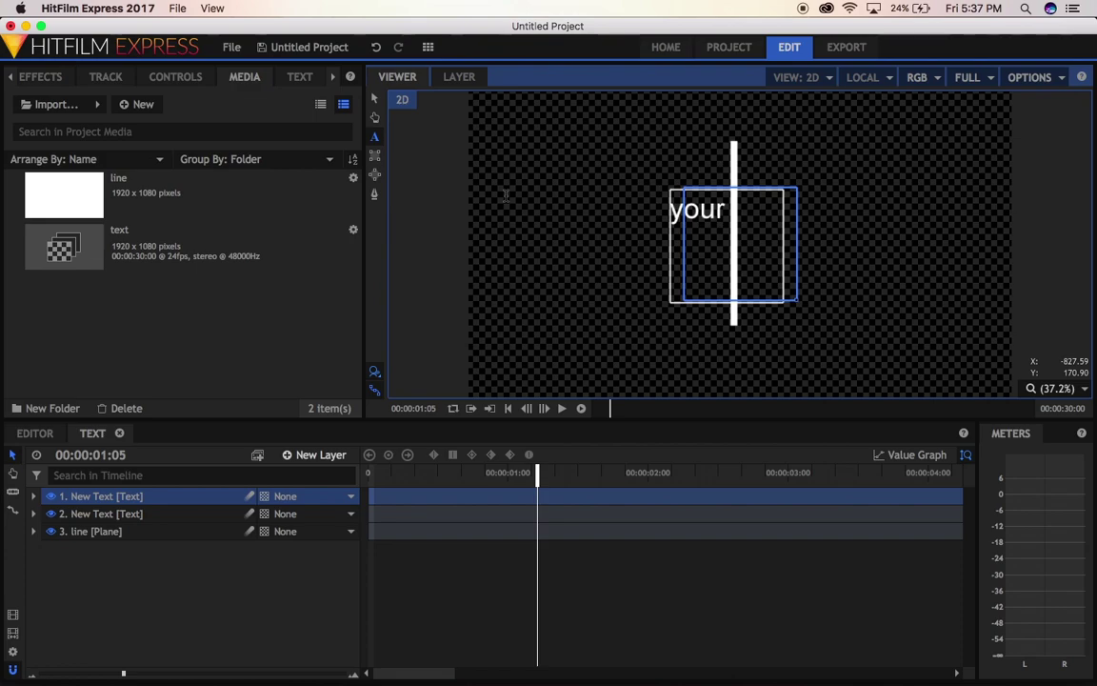
type("text")
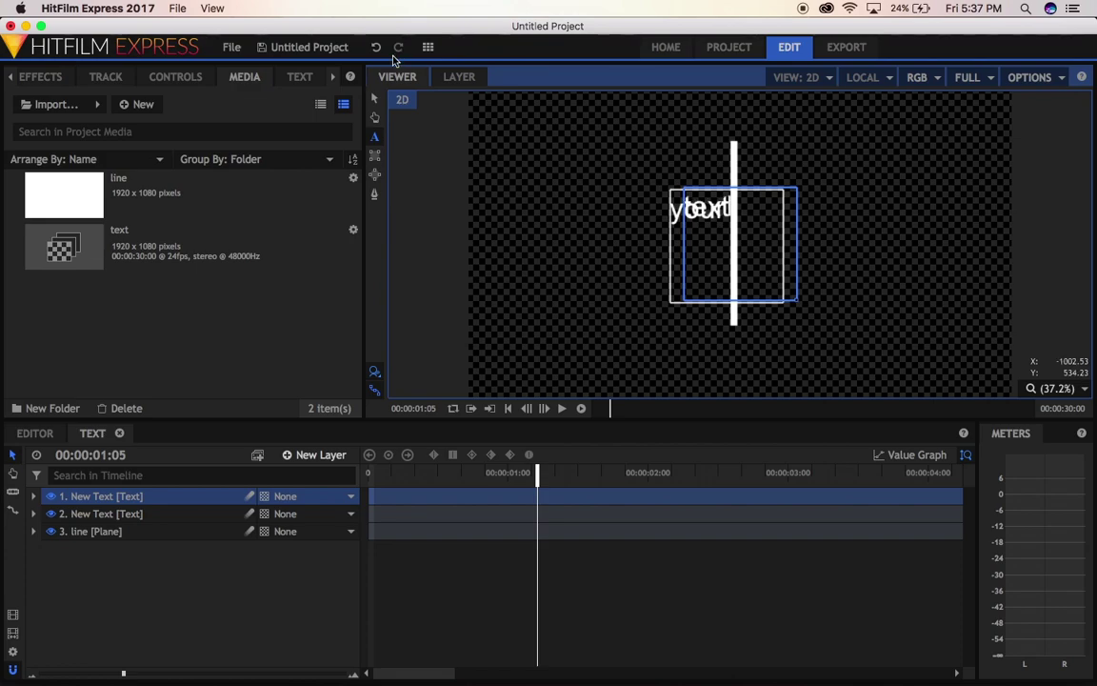
left_click(375, 98)
left_click_drag(727, 245, 783, 294)
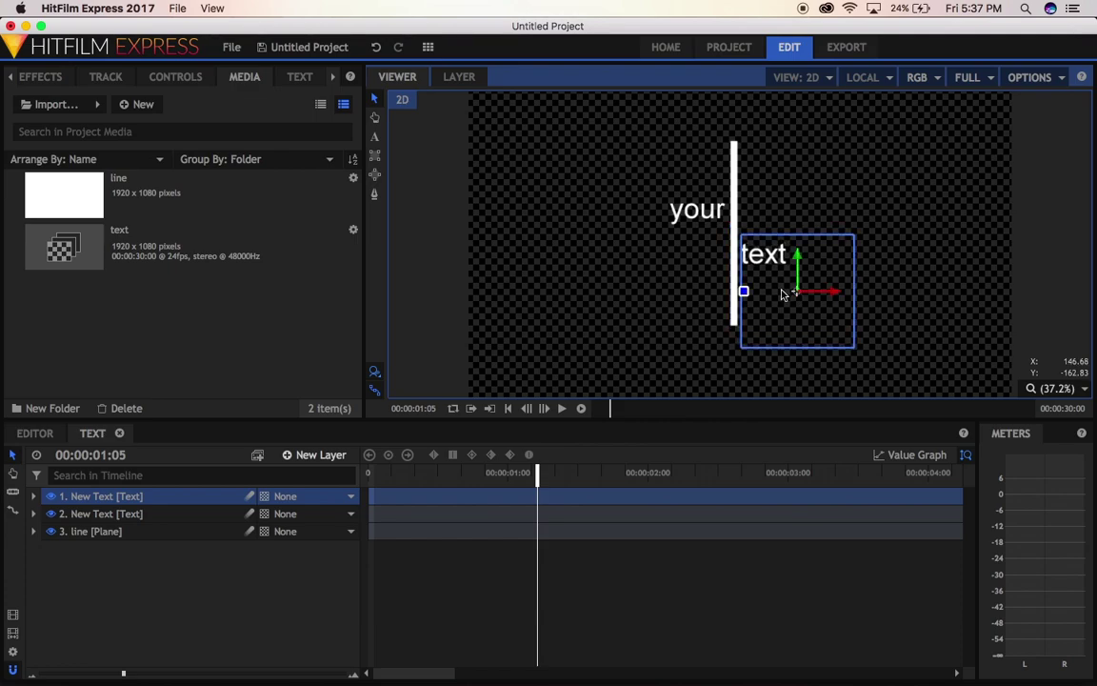
Rename the two text layers 'your' and 'text'
left_click(105, 516)
double_click(107, 518)
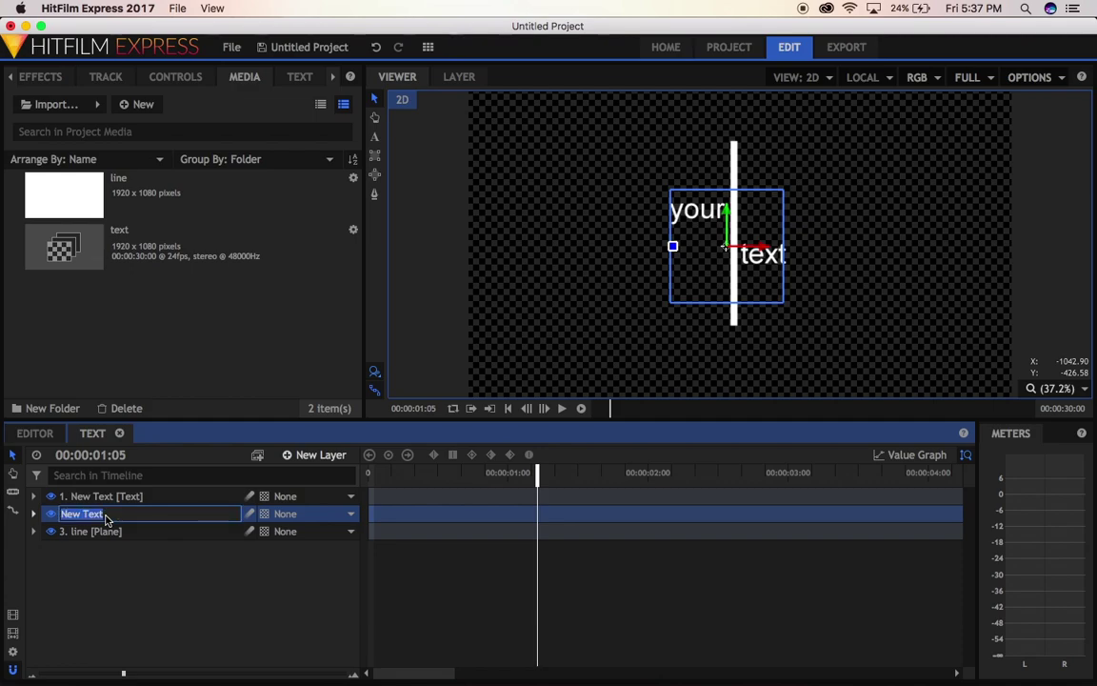
type("yo")
key("Return")
left_click(100, 497)
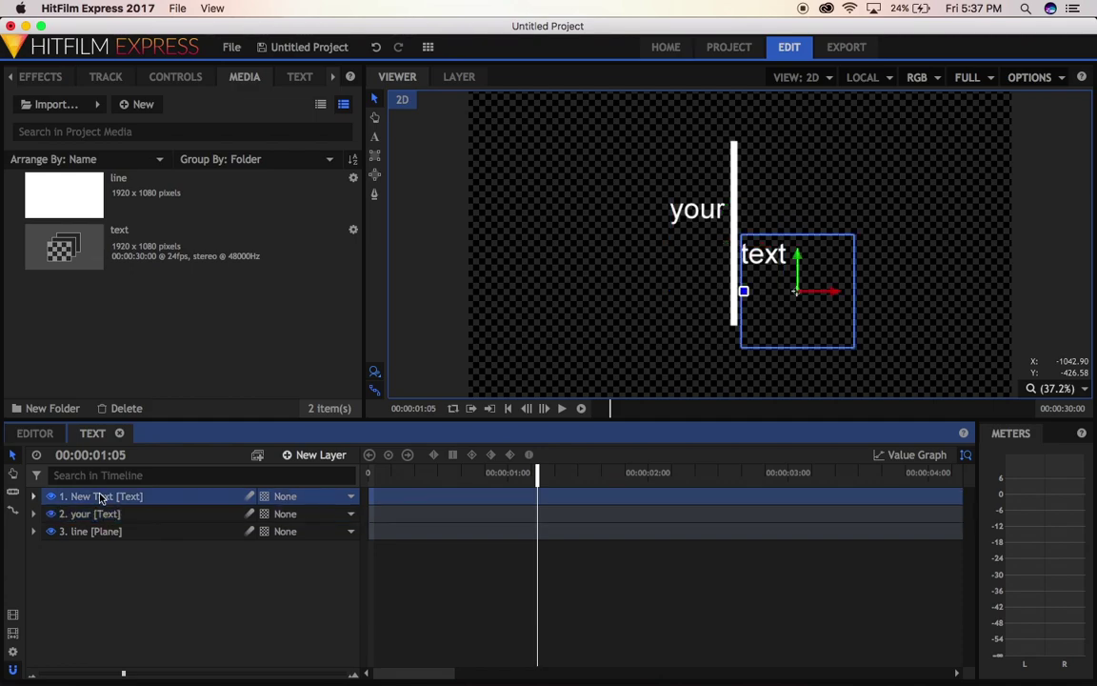
double_click(100, 496)
type("t")
key("Return")
left_click(145, 590)
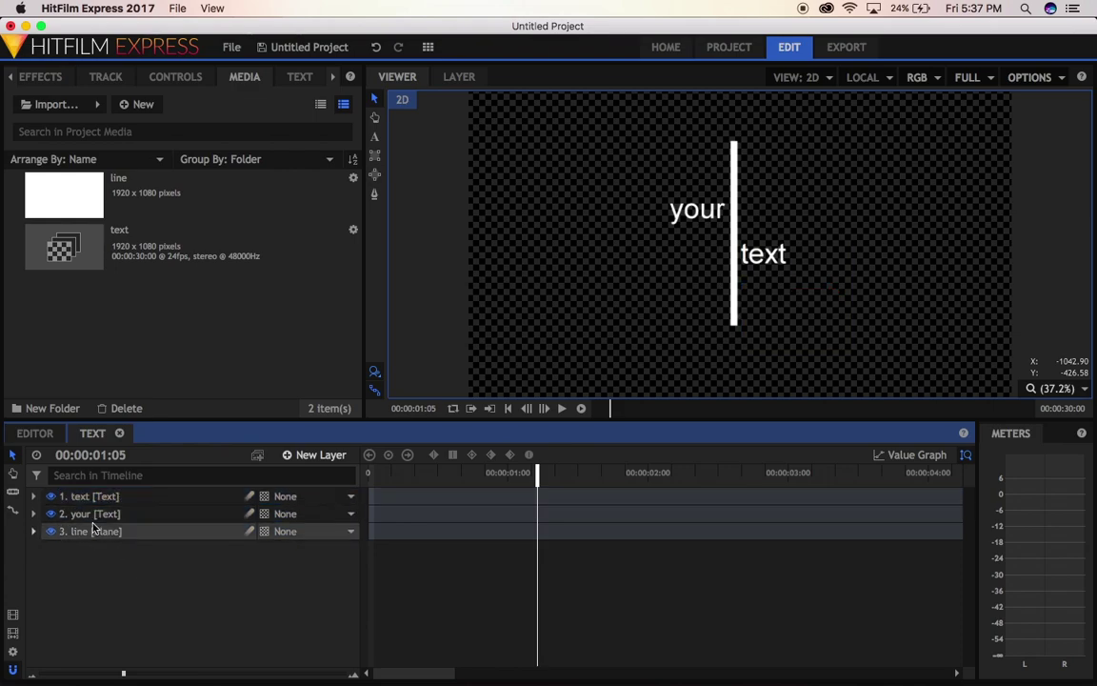
Hide both text layers and set a mask Path keyframe on the line at the start
left_click(96, 537)
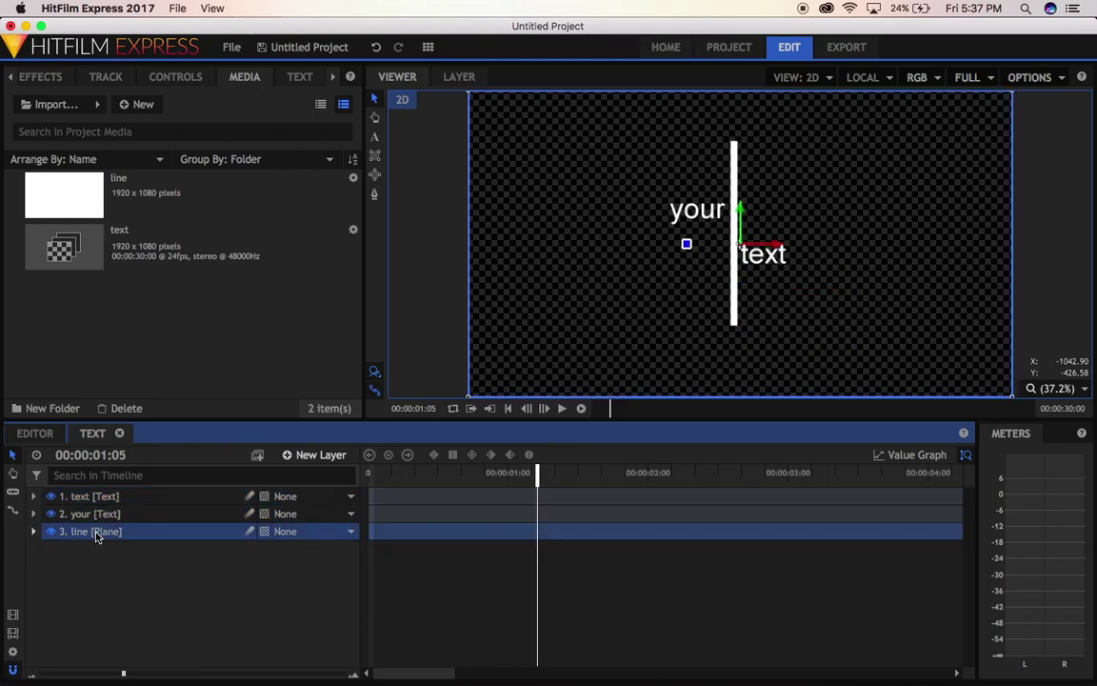
left_click(50, 513)
left_click(50, 496)
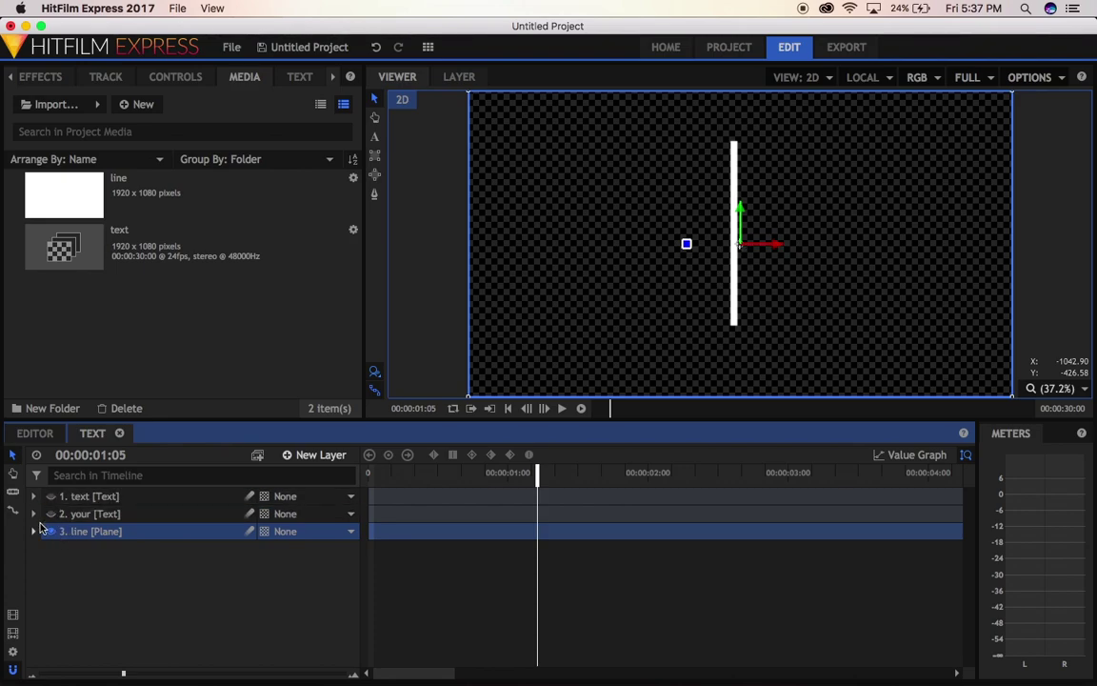
left_click(34, 532)
left_click(63, 567)
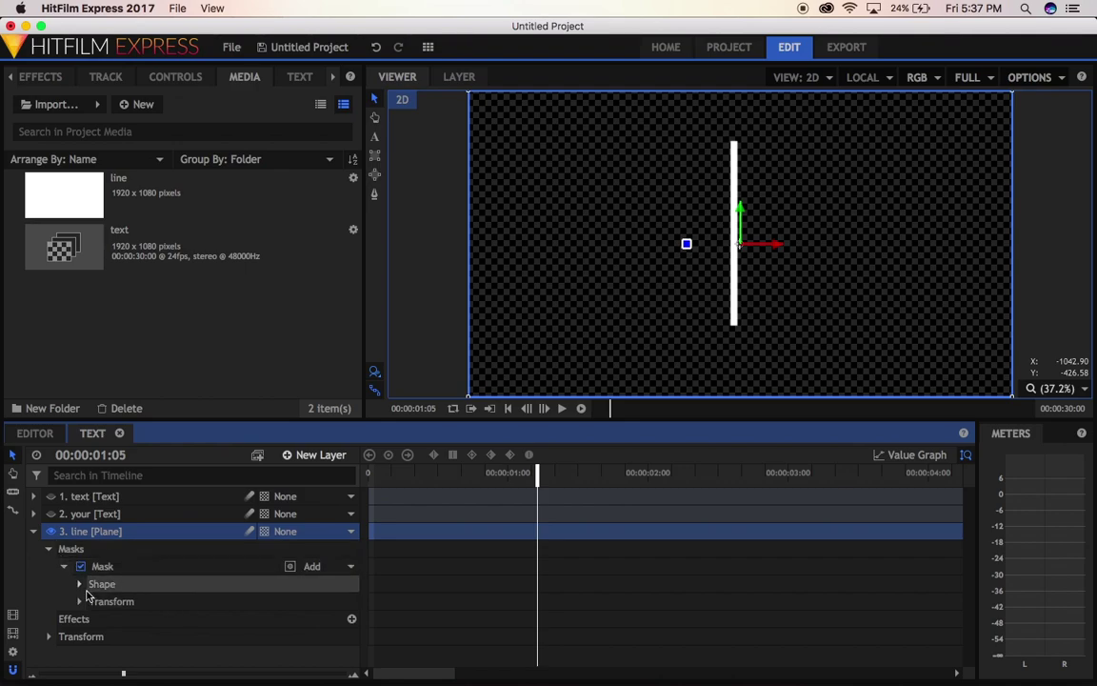
left_click(81, 603)
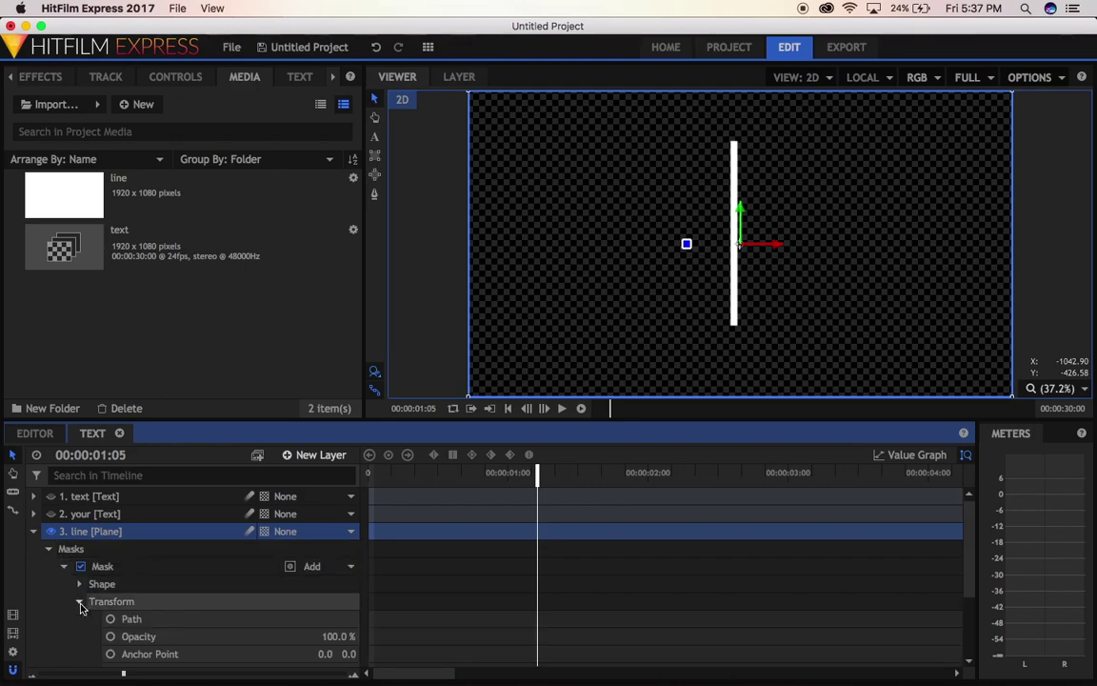
scroll(81, 609, "down", 2)
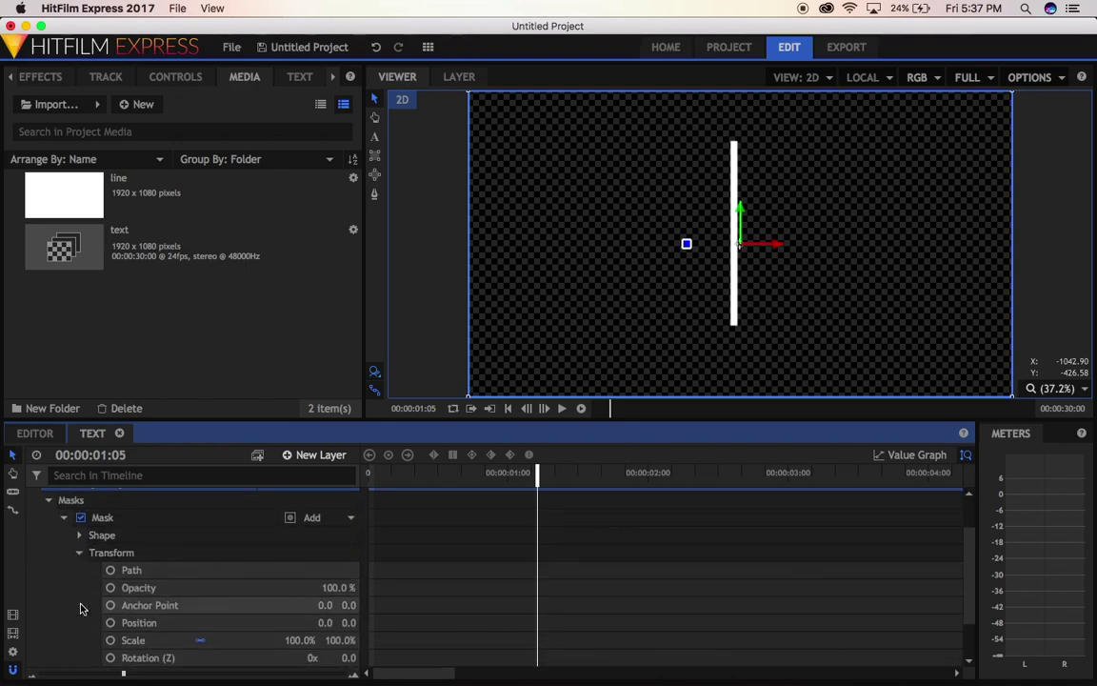
left_click(374, 473)
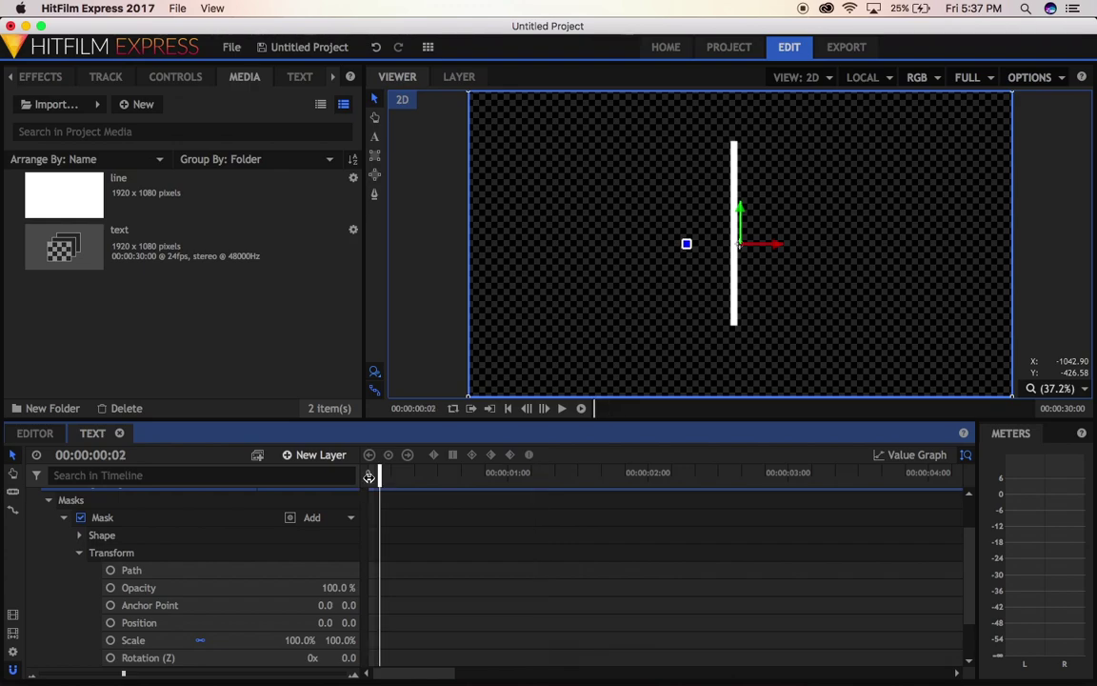
left_click(111, 570)
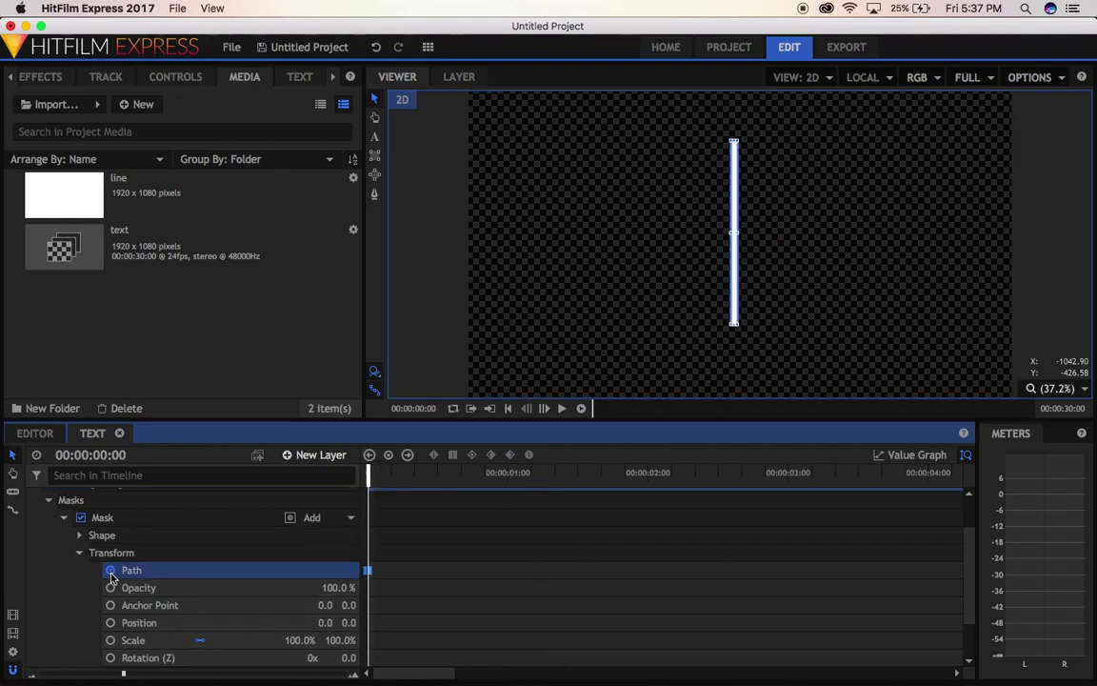
At frame 8, collapse the line's mask upward to almost nothing
left_click(416, 476)
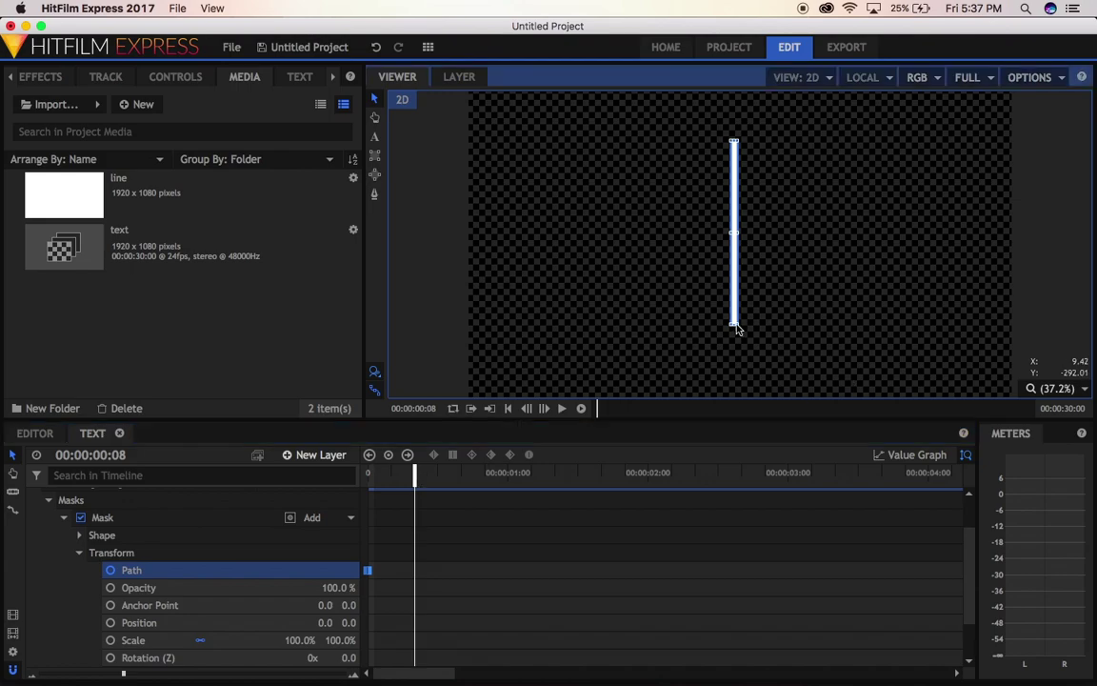
scroll(729, 326, "up", 5)
left_click_drag(722, 327, 707, 177)
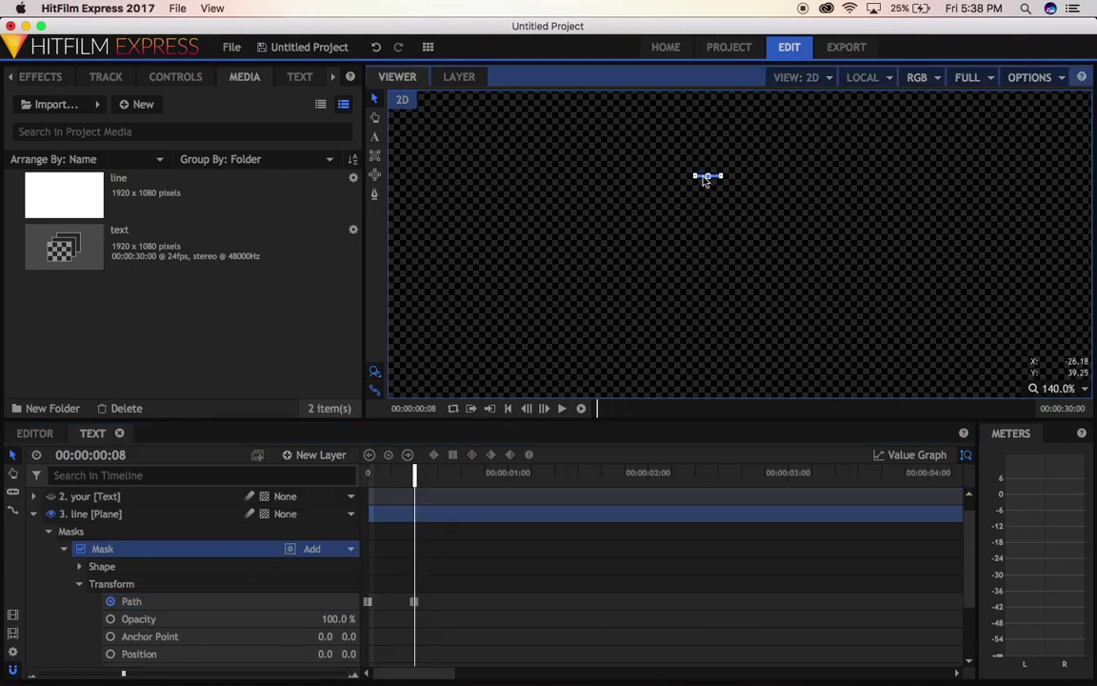
scroll(705, 181, "up", 5)
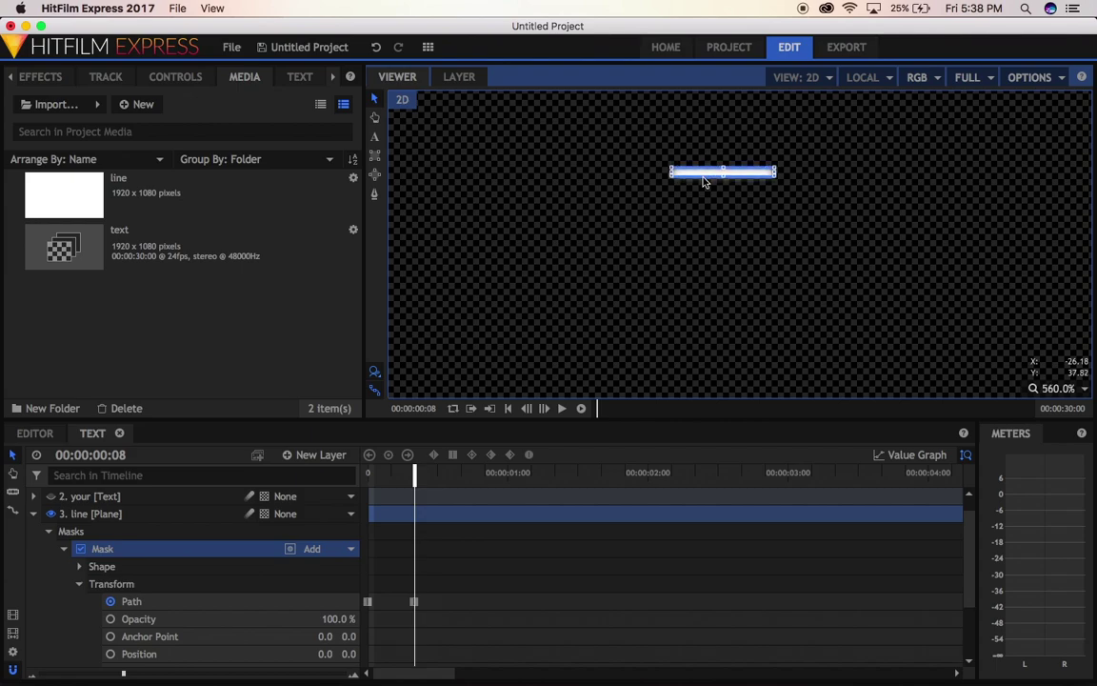
left_click(571, 305)
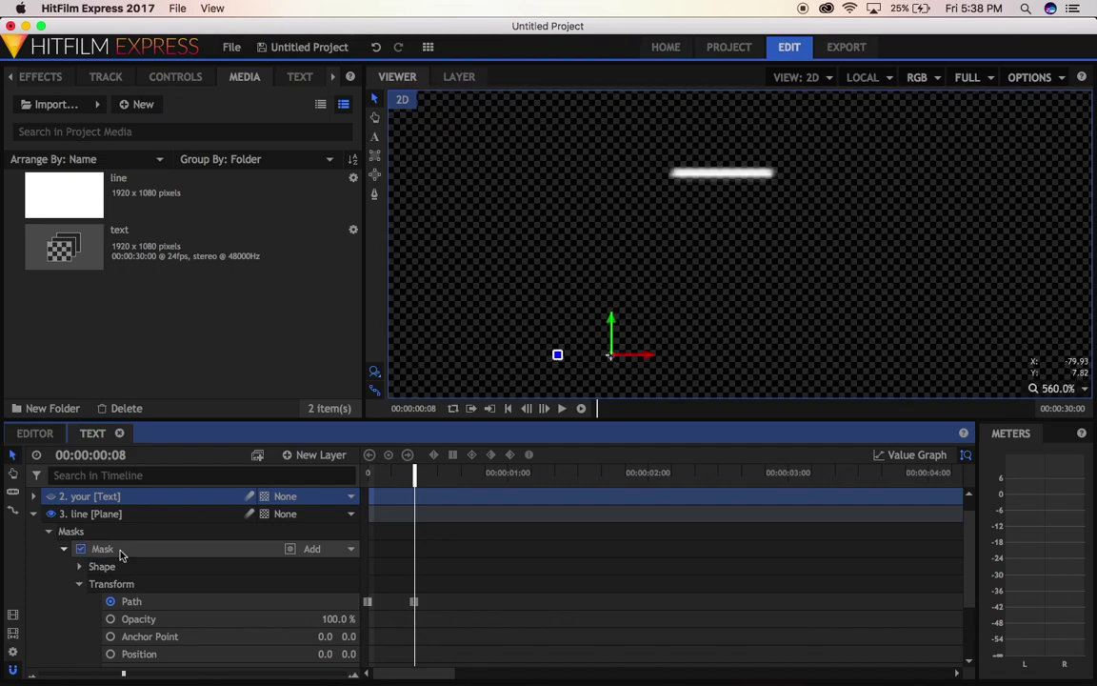
left_click(120, 551)
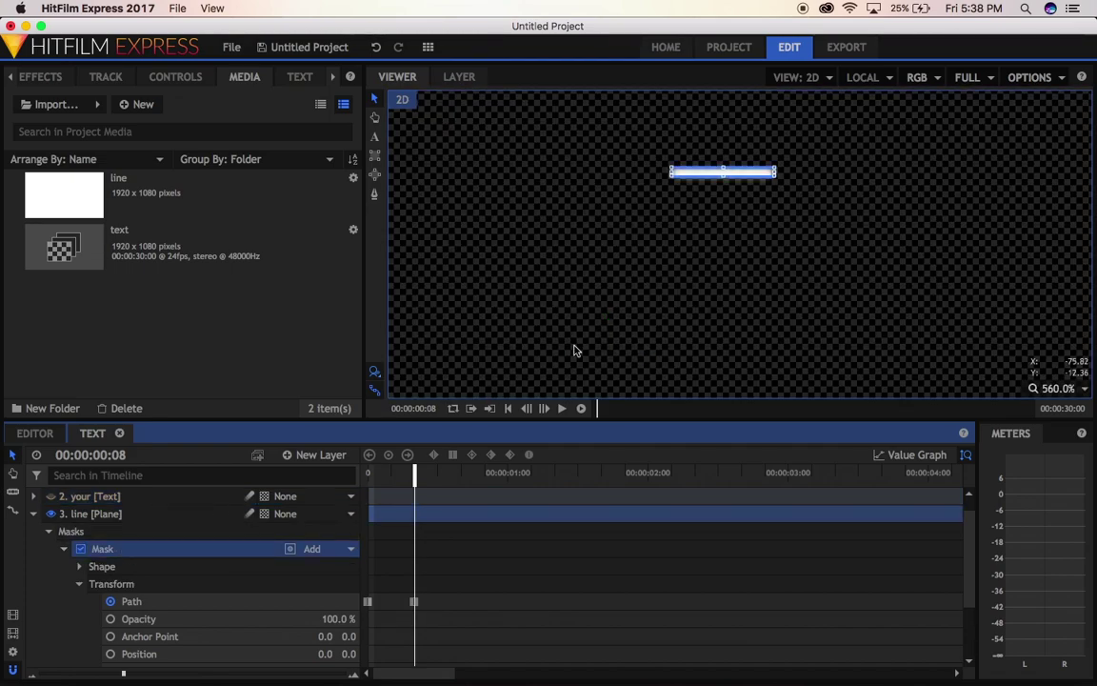
left_click(724, 178)
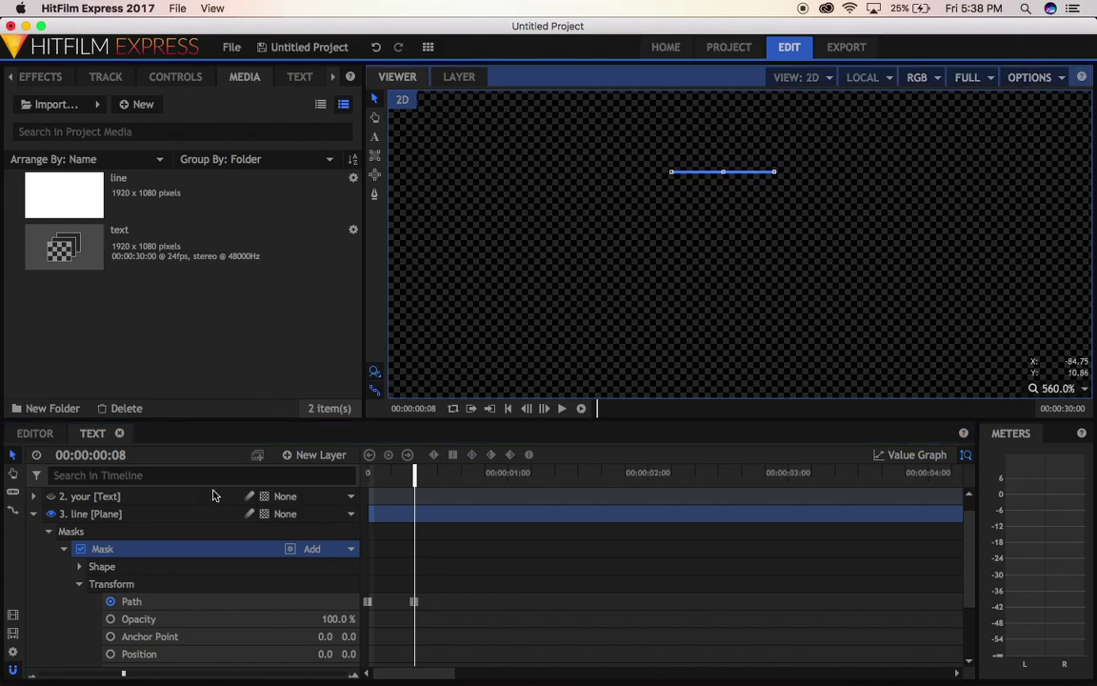
left_click(35, 515)
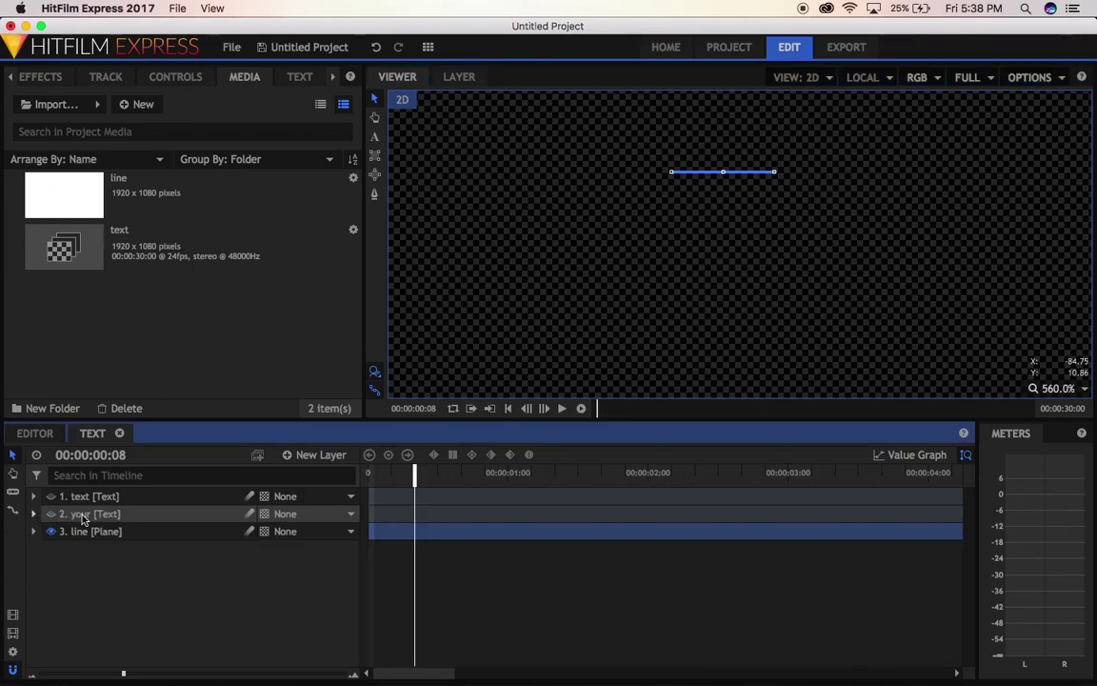
Move the mask Path keyframes to frame 0 and slightly earlier
left_click(107, 531)
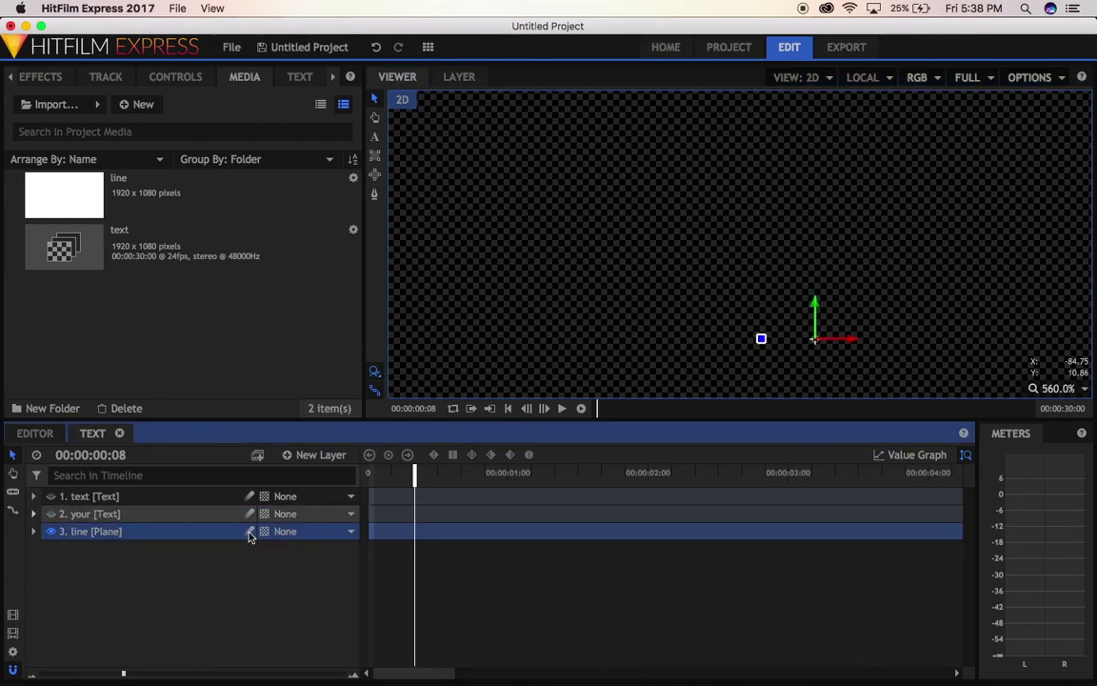
left_click(34, 531)
scroll(443, 614, "down", 1)
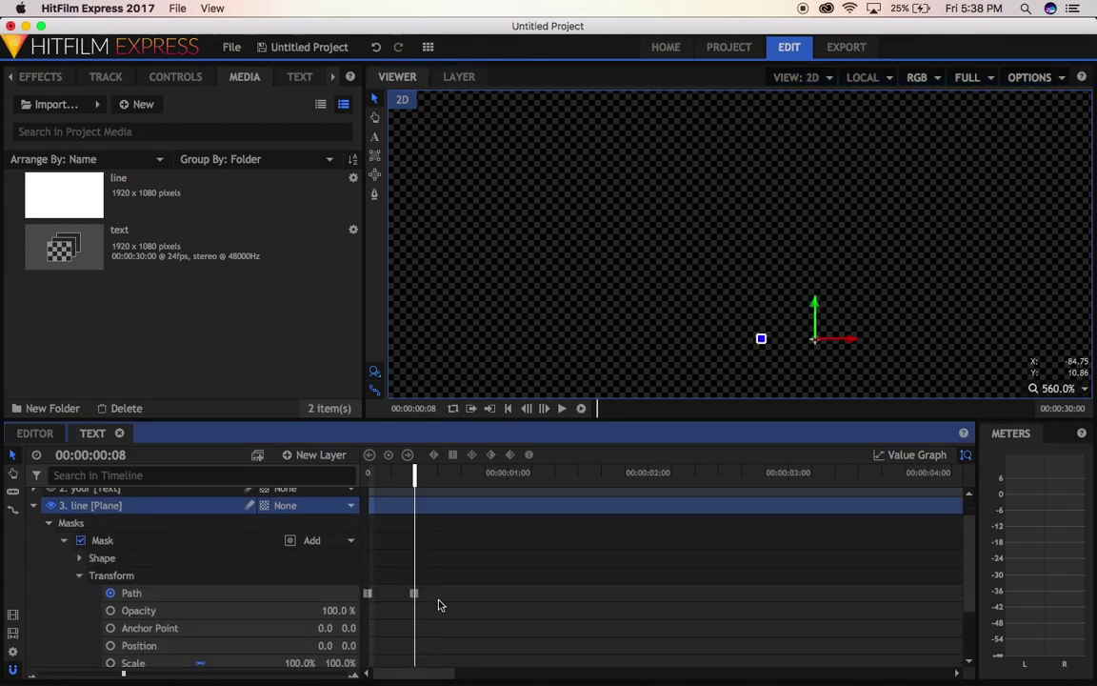
left_click(413, 595)
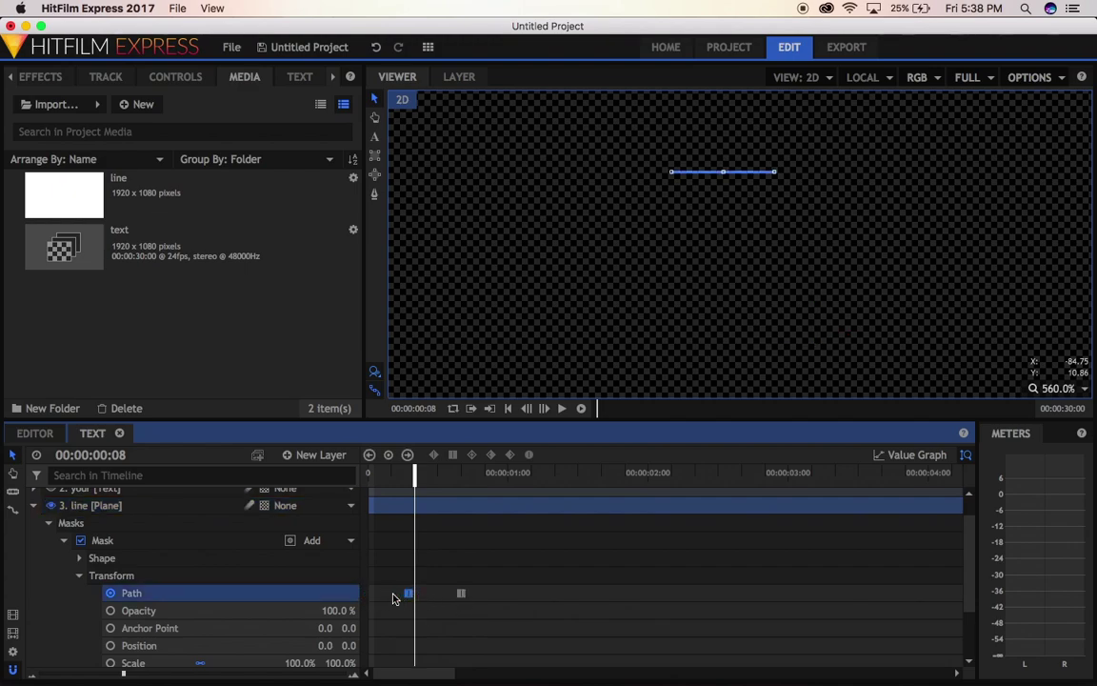
left_click_drag(397, 594, 371, 595)
left_click_drag(461, 594, 442, 595)
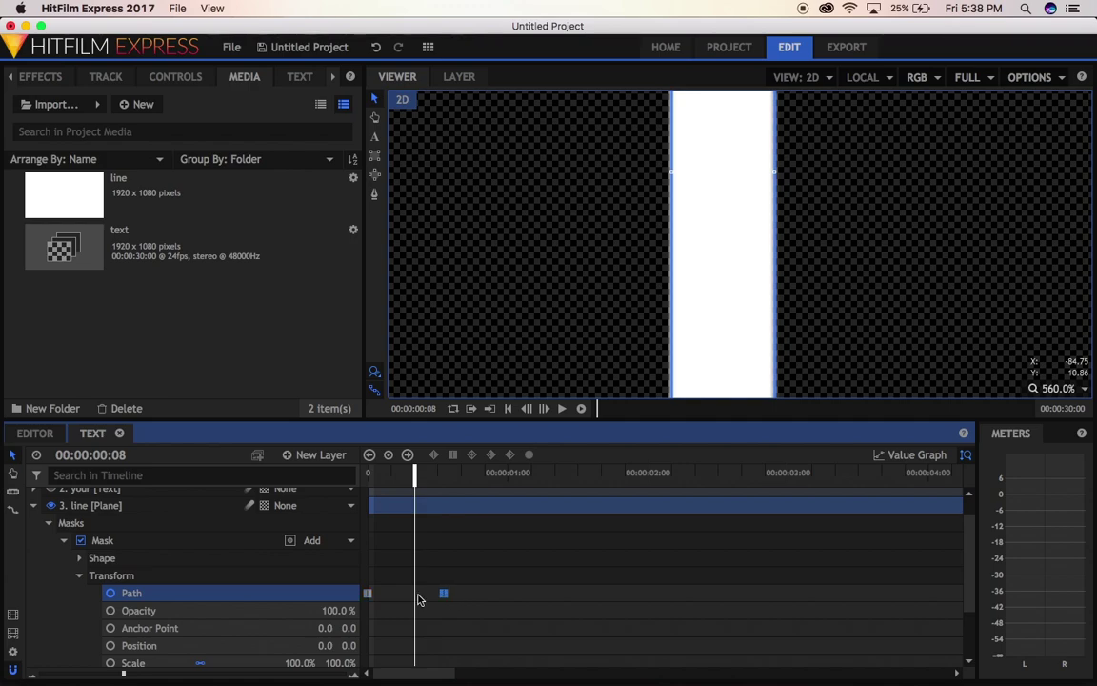
Set the viewer to Scale to Fit and play the line growing from the start
left_click(1056, 388)
left_click(1033, 549)
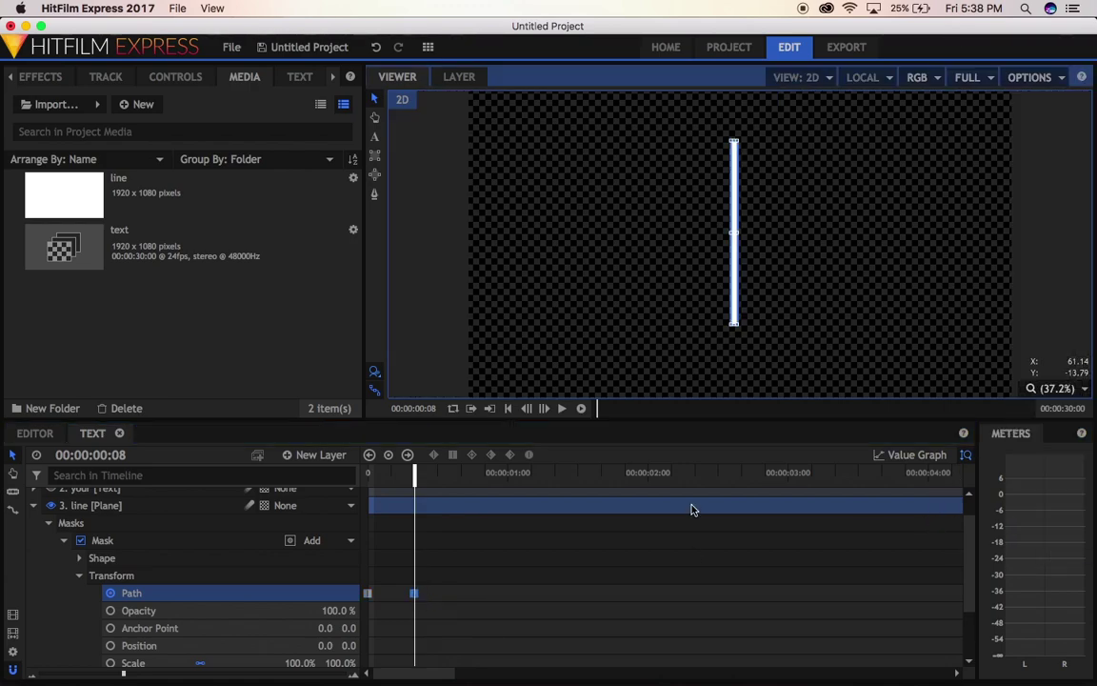
left_click(369, 482)
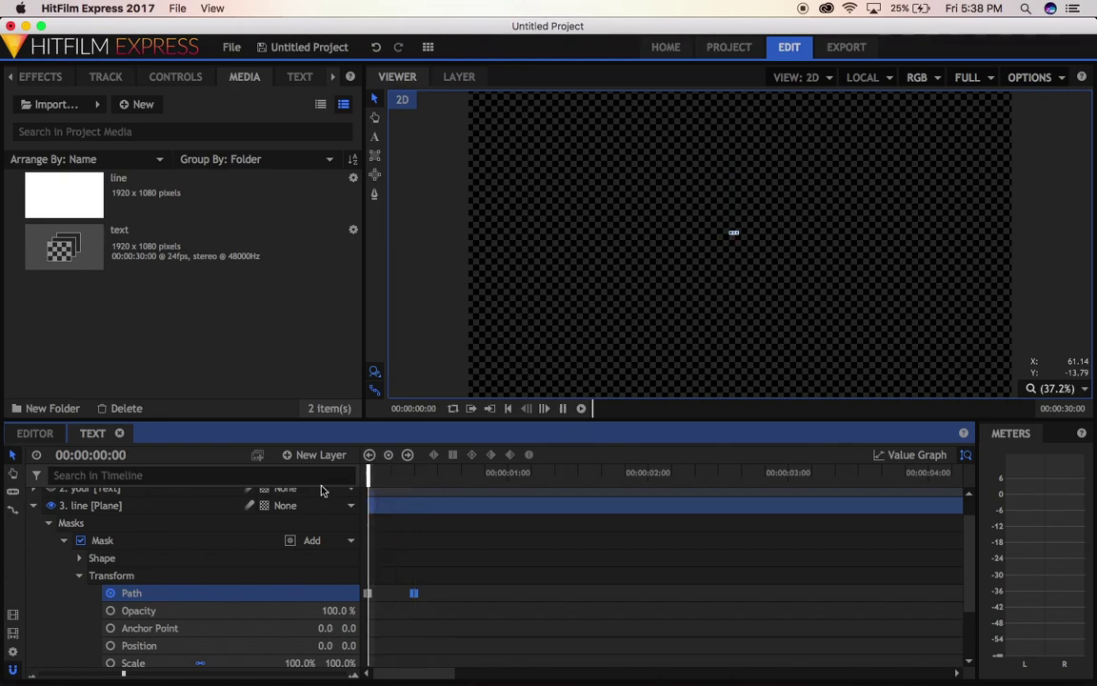
key("space")
left_click(409, 507)
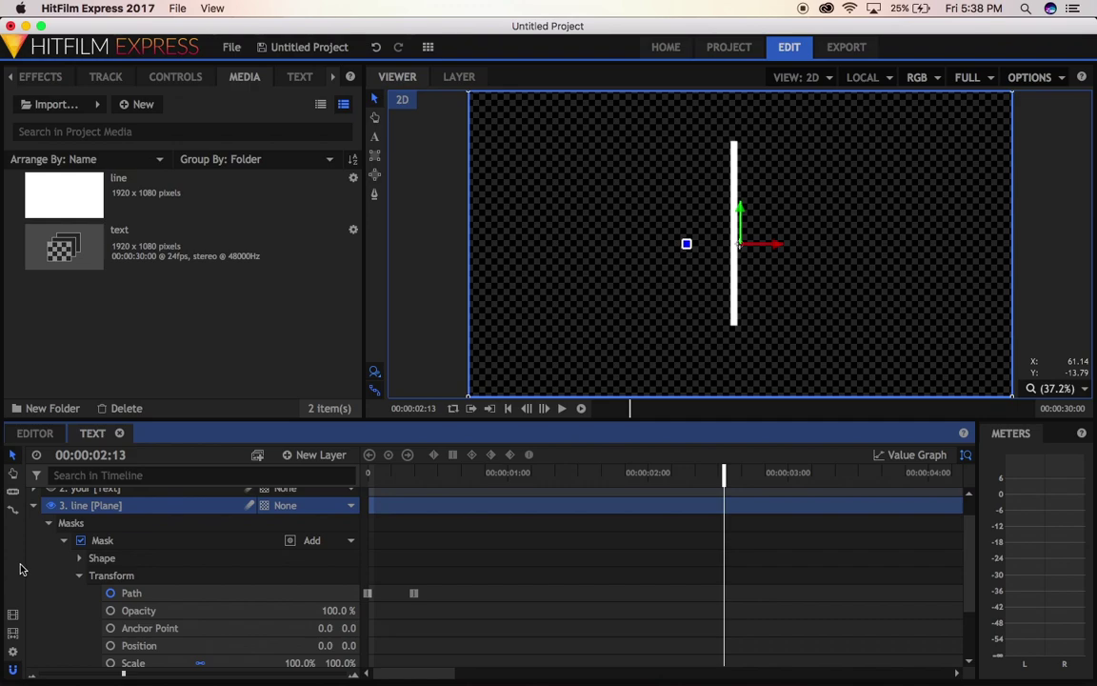
left_click(34, 508)
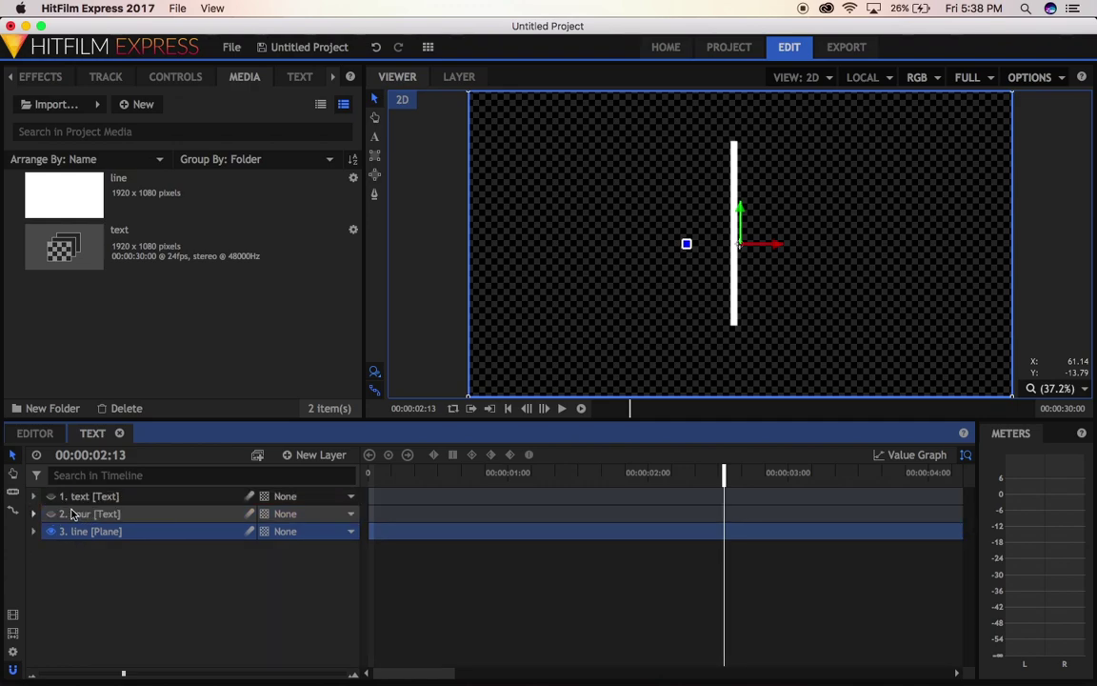
Show the text layer, slide it behind the line at frame 8, and keyframe Position X -43
left_click(50, 497)
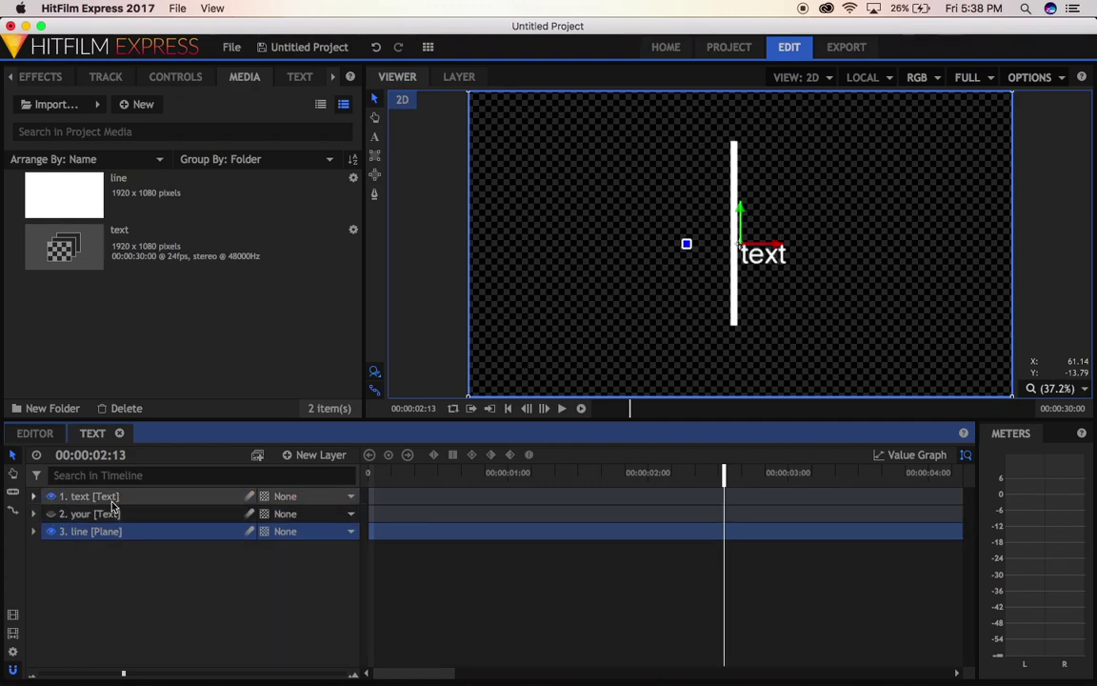
left_click(33, 496)
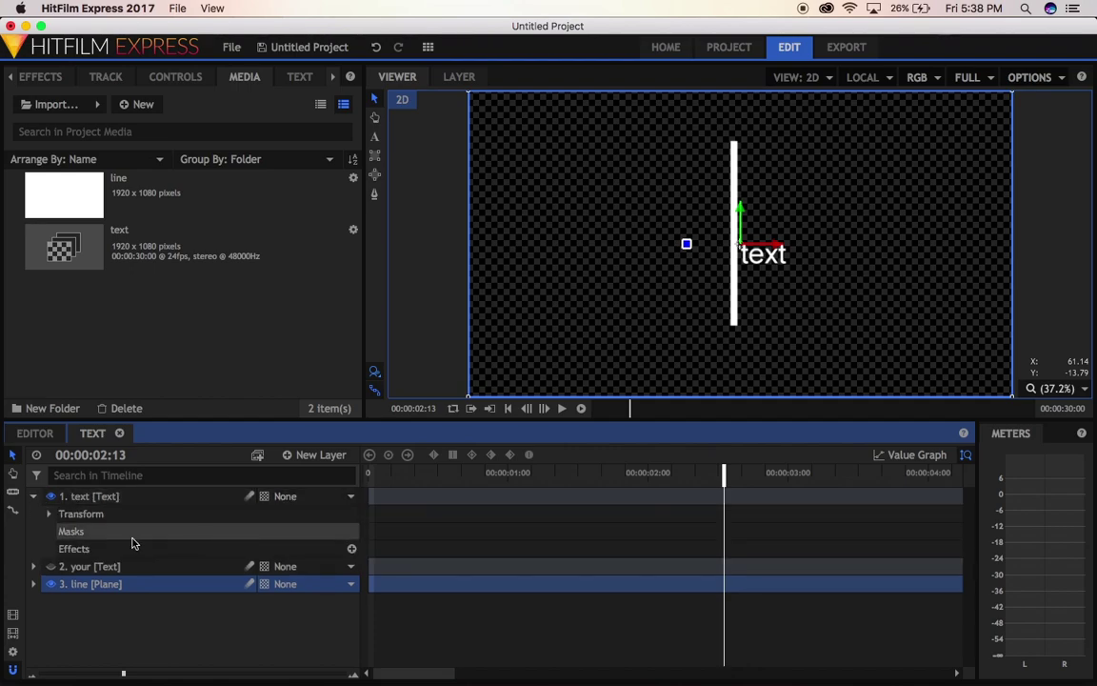
left_click(48, 514)
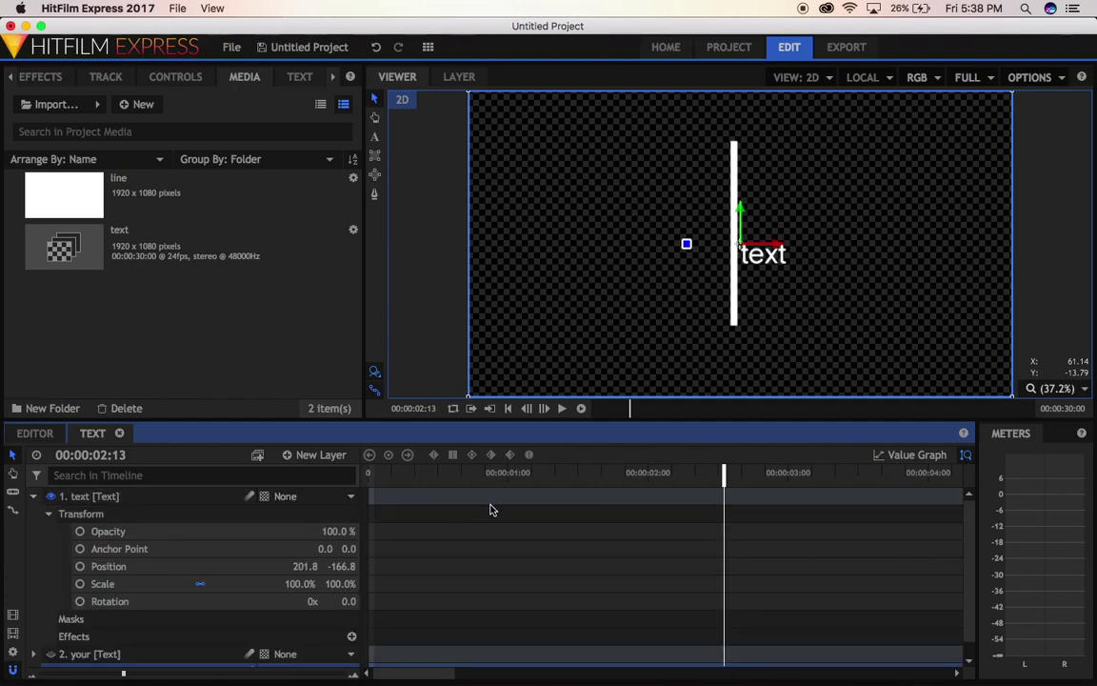
left_click_drag(396, 483, 414, 474)
left_click(688, 245)
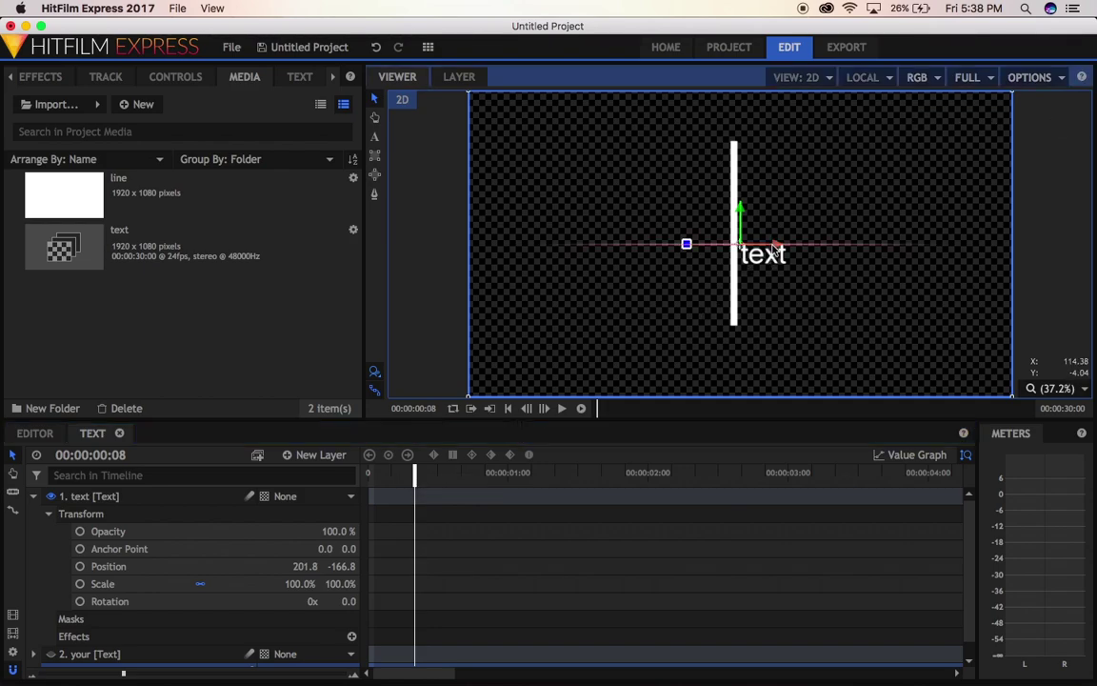
left_click(720, 247)
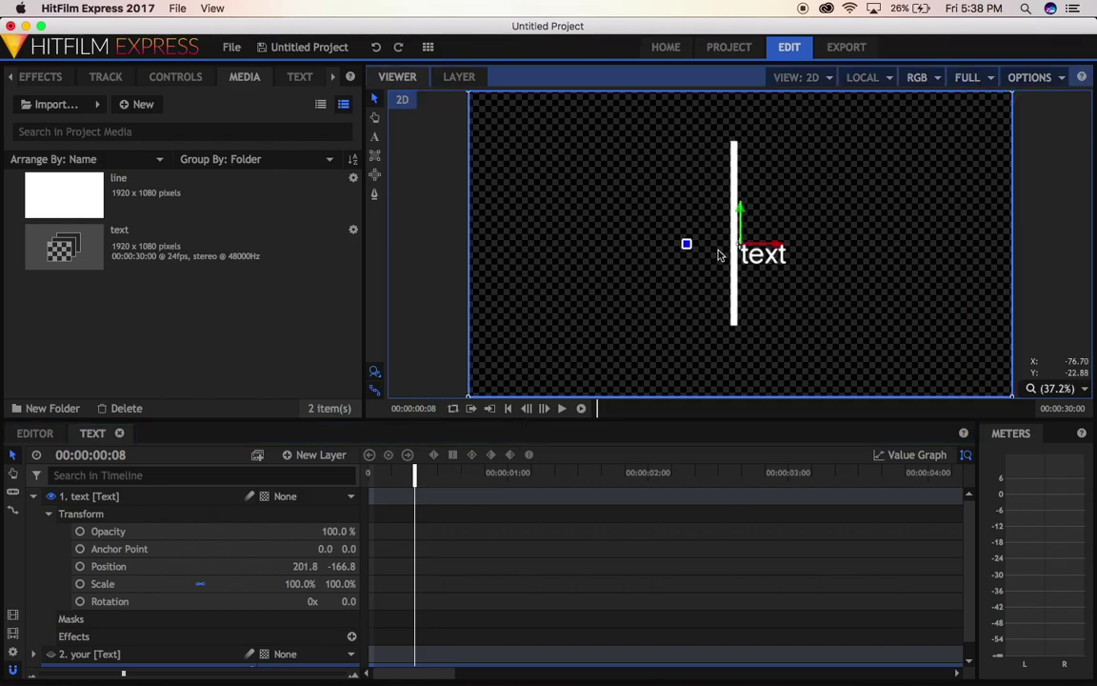
left_click(184, 500)
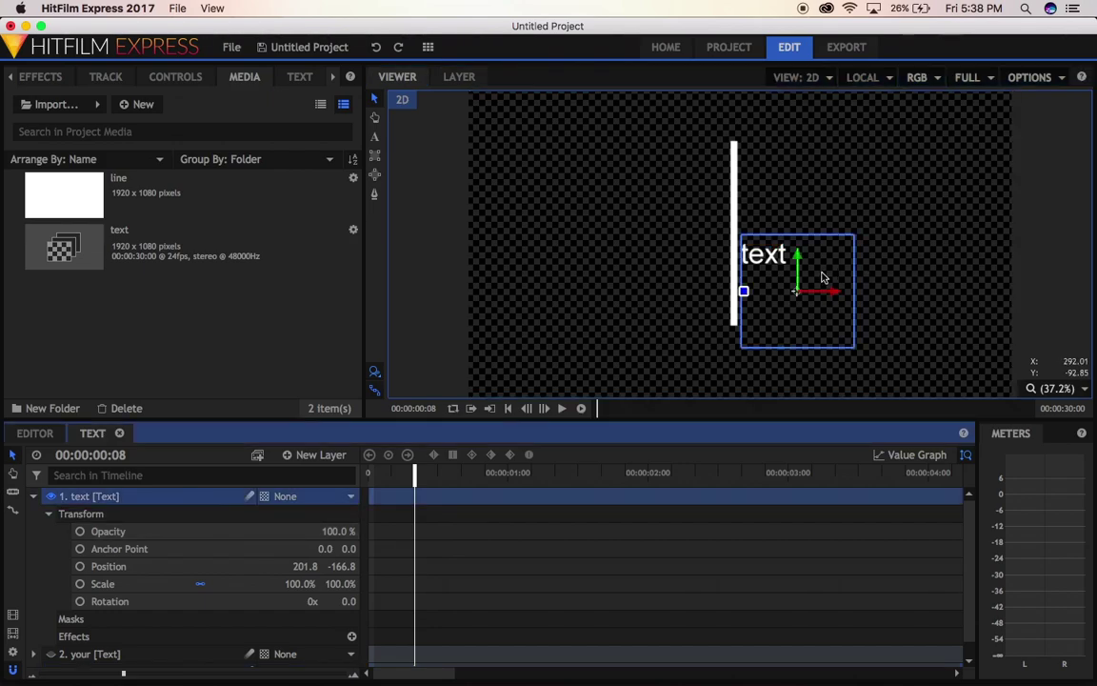
left_click_drag(831, 295, 762, 297)
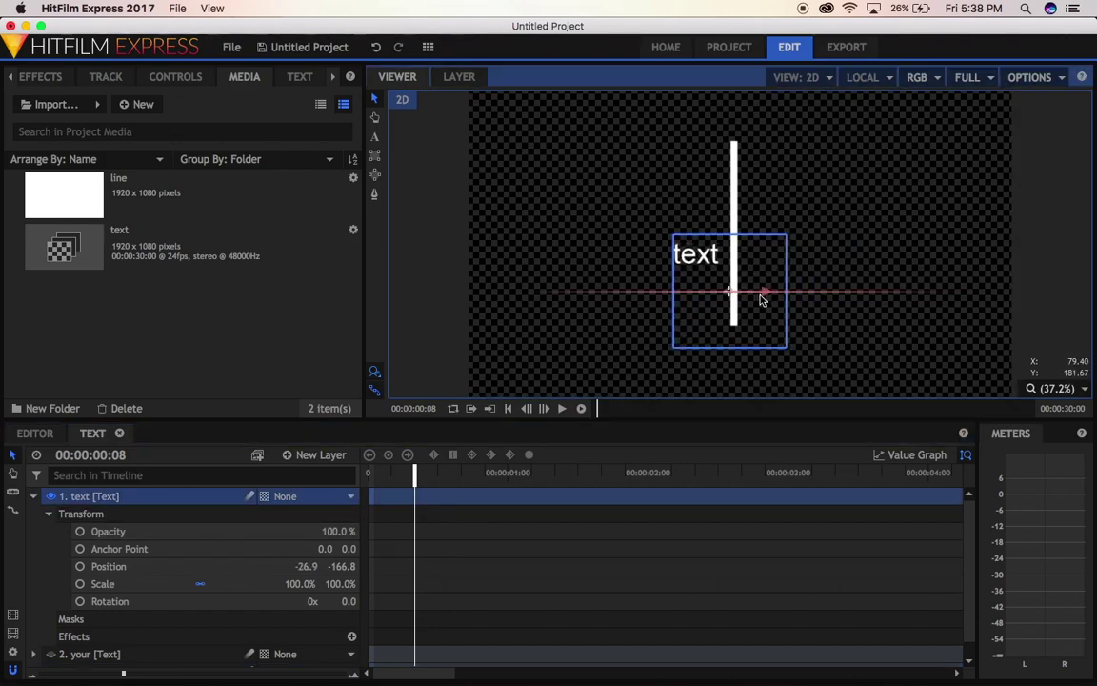
left_click(81, 566)
At frame 16, slide the word text right of the line to X 271.8
left_click(466, 473)
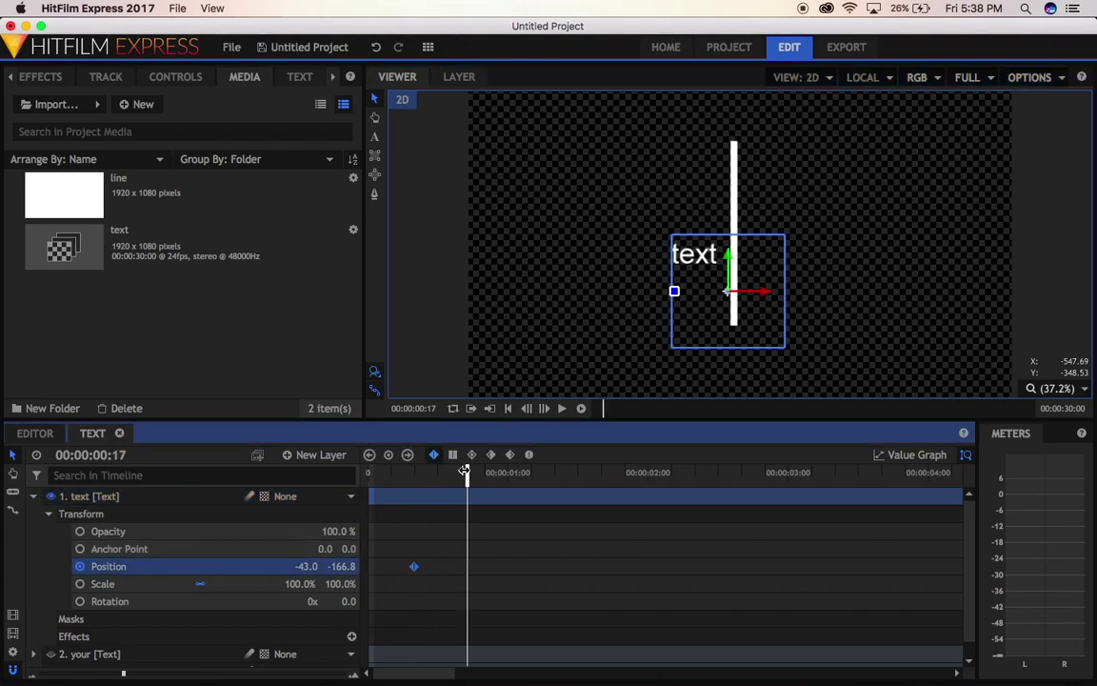
key("Left")
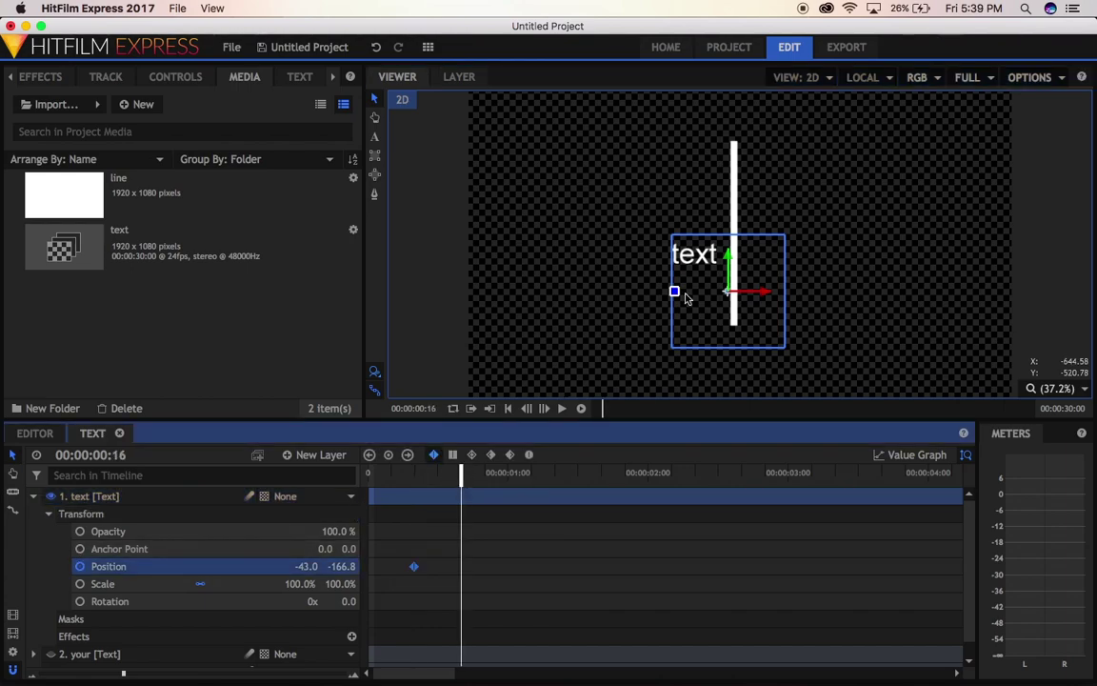
left_click_drag(764, 296, 837, 303)
left_click(34, 497)
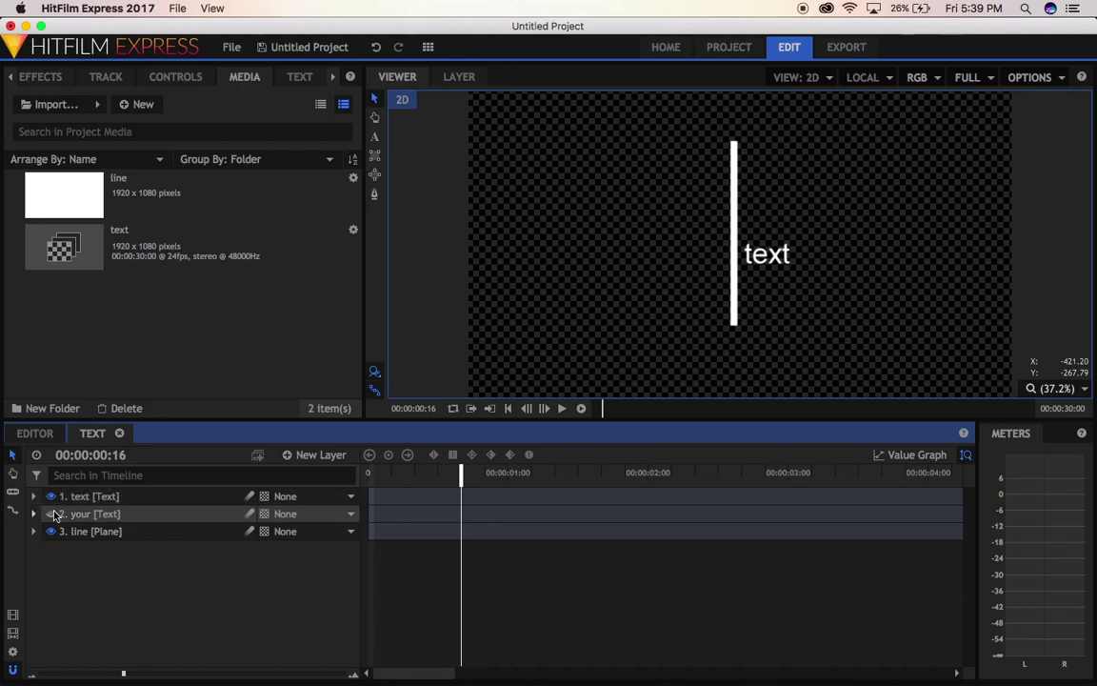
Add a new plane layer named 'matte'
left_click(315, 455)
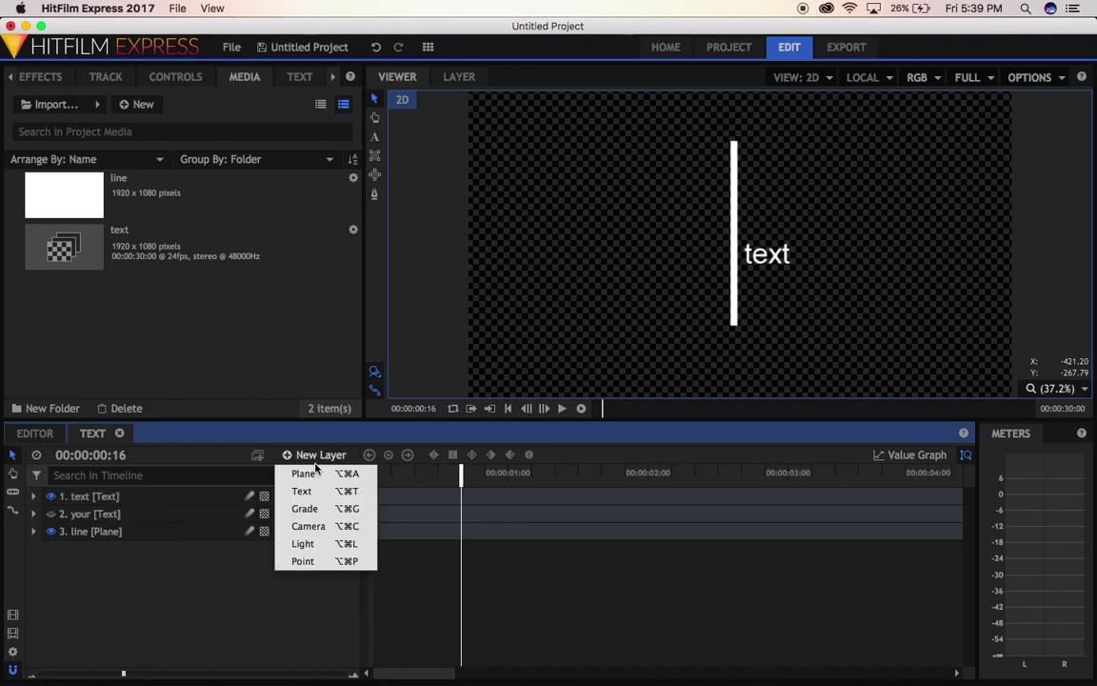
left_click(305, 474)
type("matte")
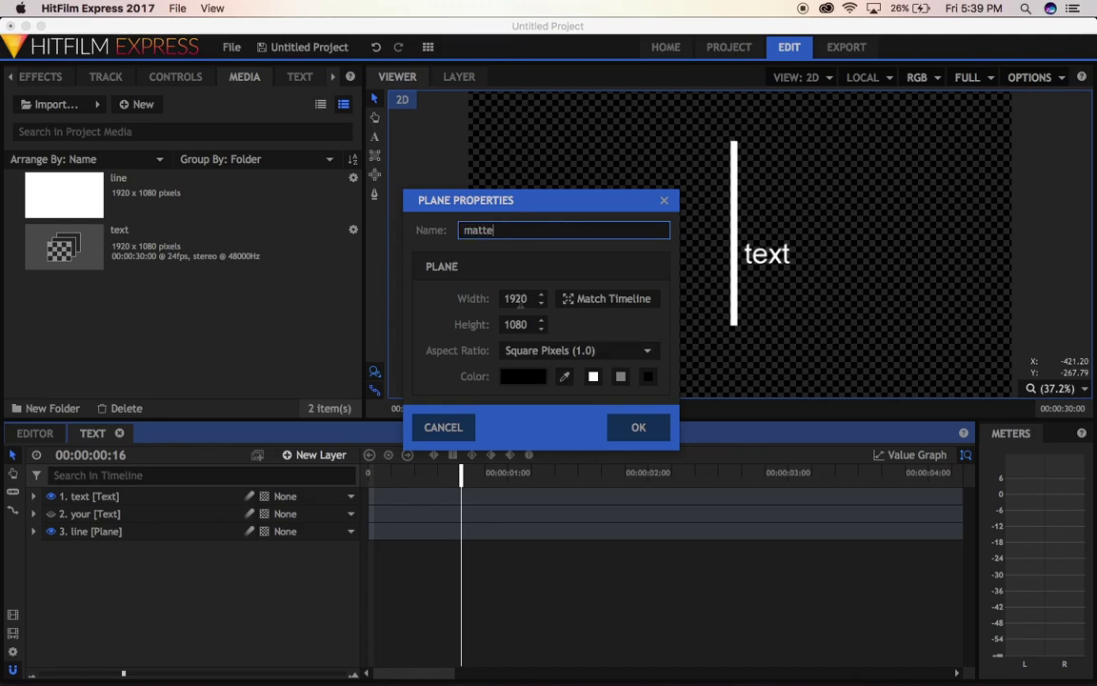
key("Return")
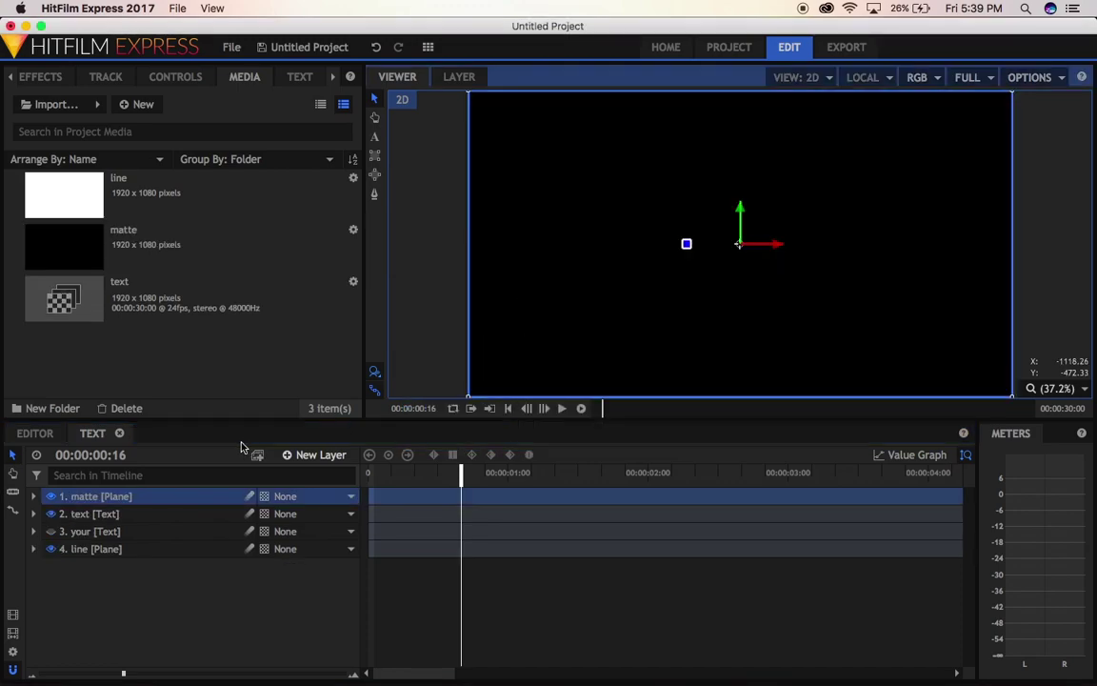
Set the matte's opacity to 30% and shift it left to X -979.6
left_click(176, 76)
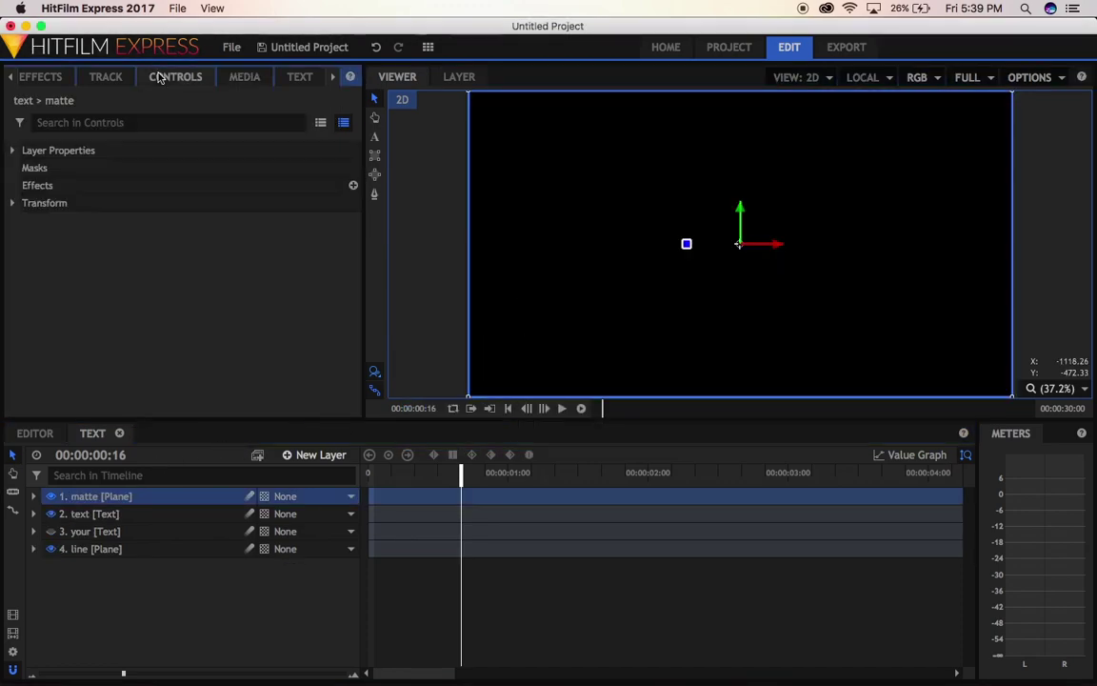
left_click(12, 203)
mouse_move(223, 222)
left_mouse_down()
mouse_move(200, 219)
mouse_move(223, 235)
left_mouse_up()
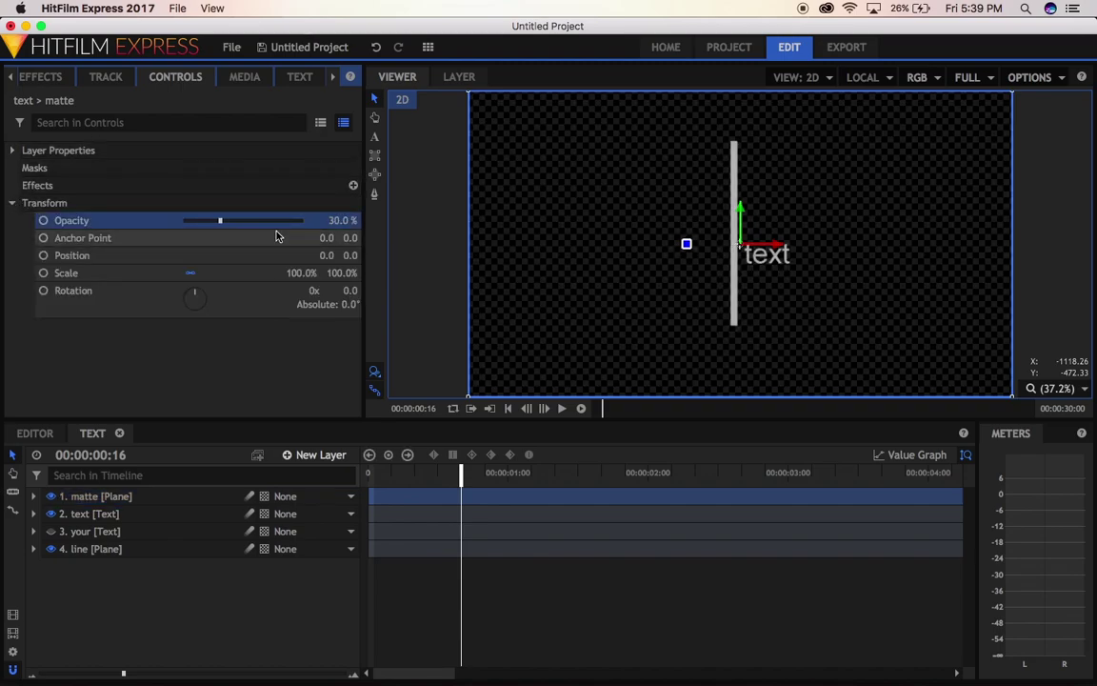
left_click_drag(775, 250, 495, 257)
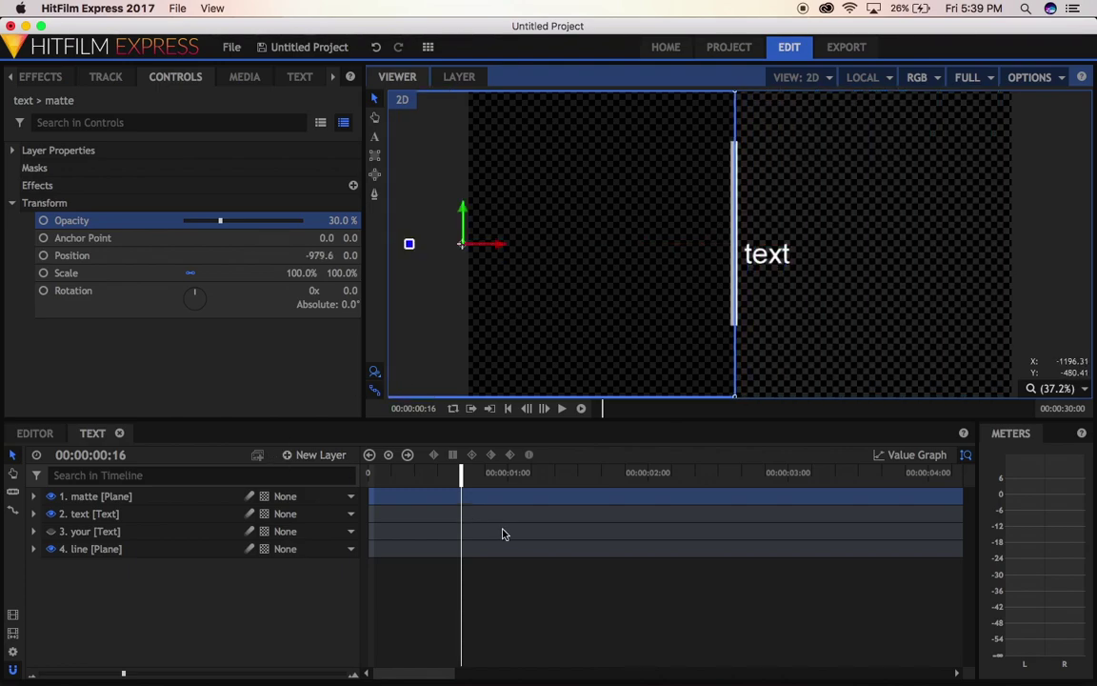
Add a Keying > Matte Enhancement > Set Matte effect to the text layer
left_click(94, 515)
left_click(352, 203)
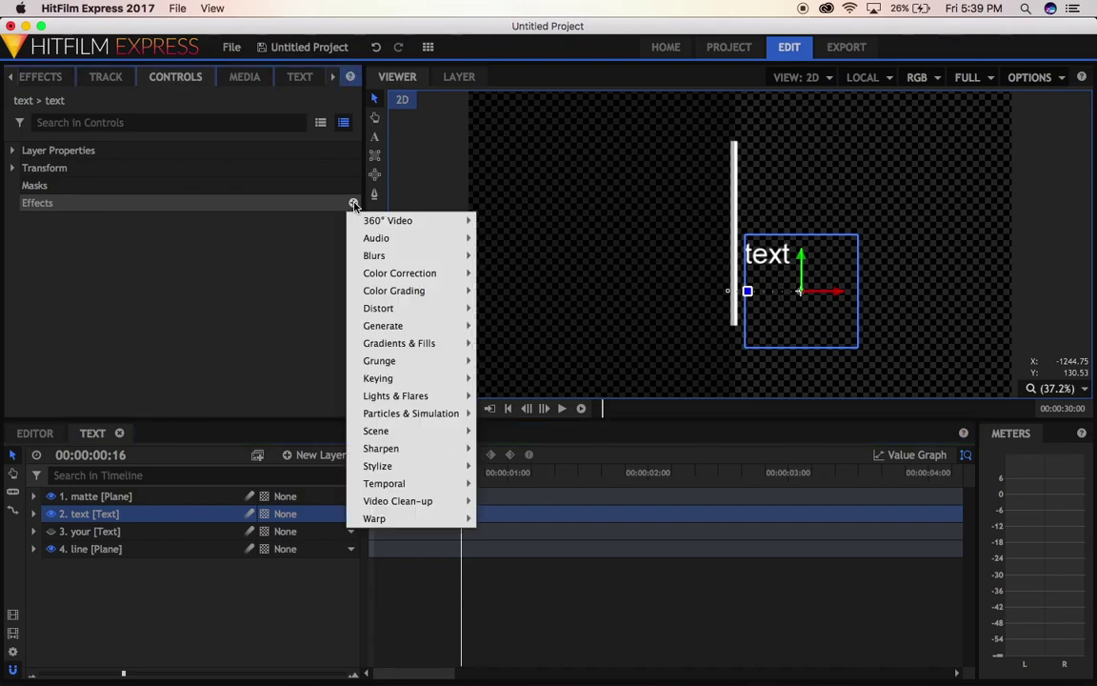
mouse_move(416, 377)
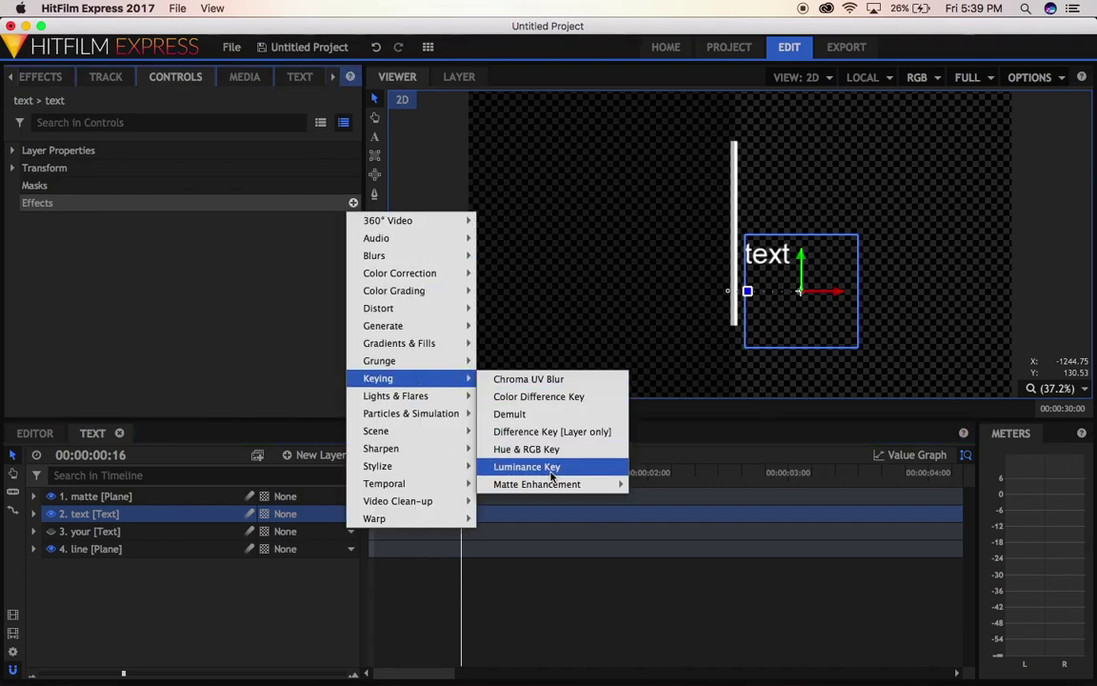
mouse_move(557, 485)
left_click(693, 610)
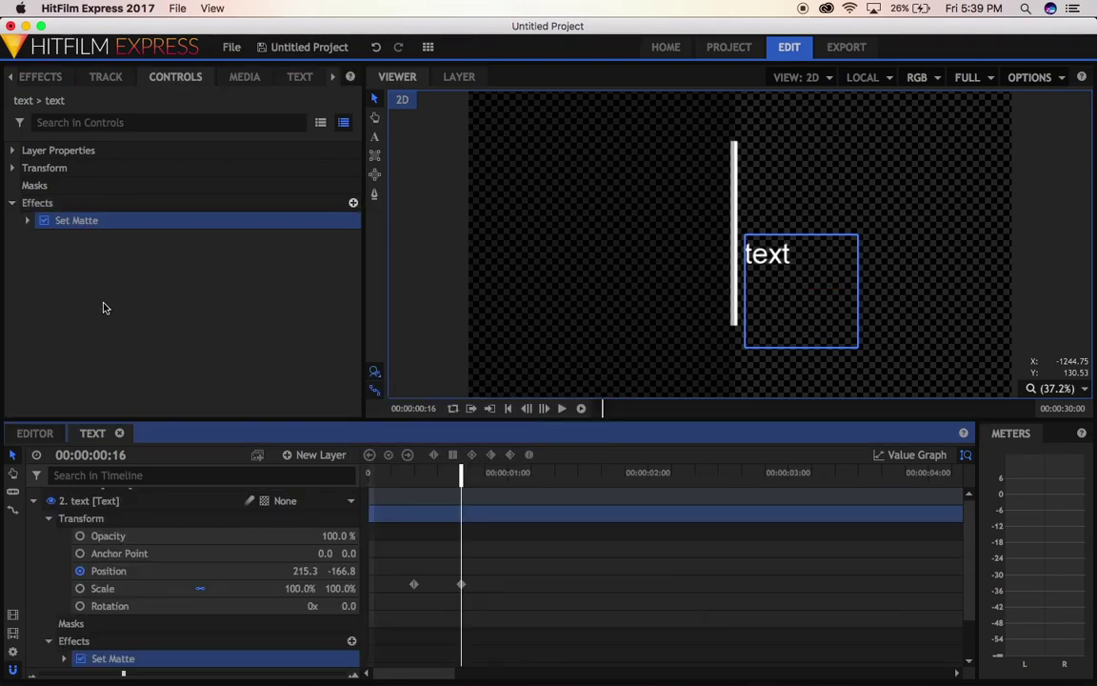
Set the Set Matte Source Layer to 1. matte and Blend to Subtract
left_click(28, 221)
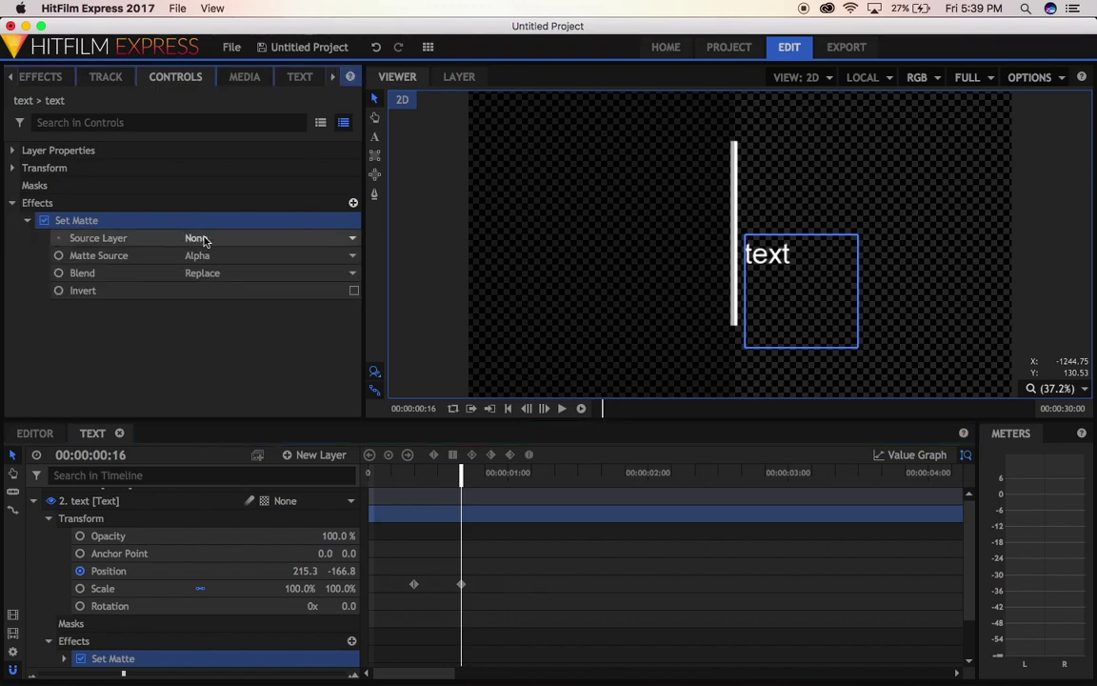
left_click(204, 238)
left_click(218, 255)
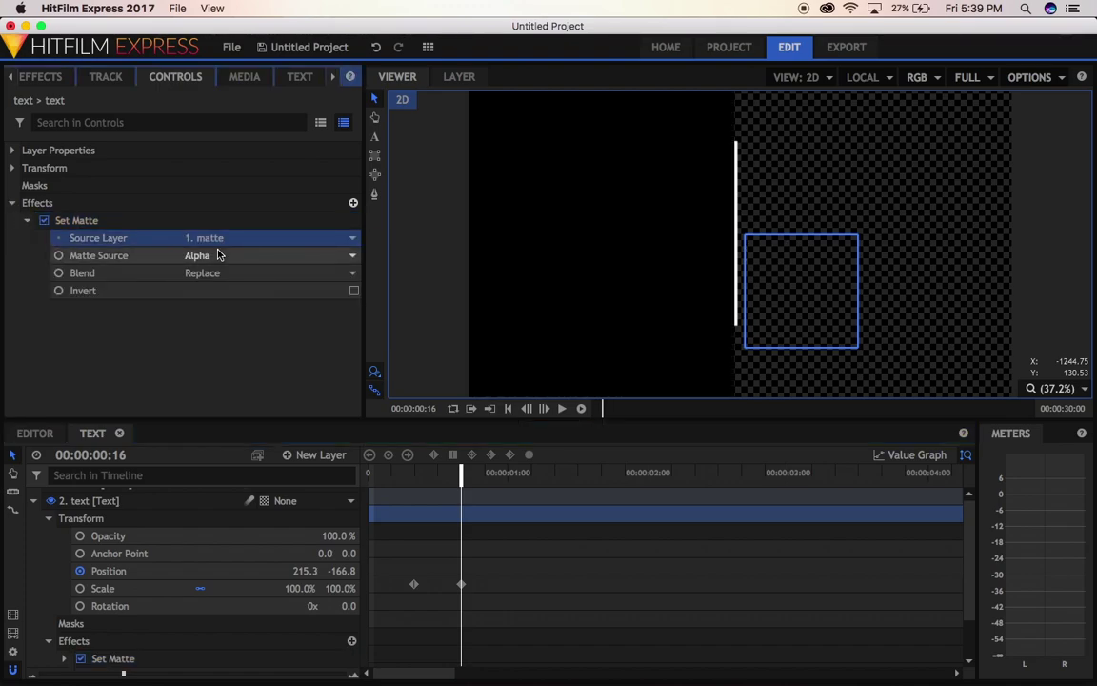
left_click(220, 276)
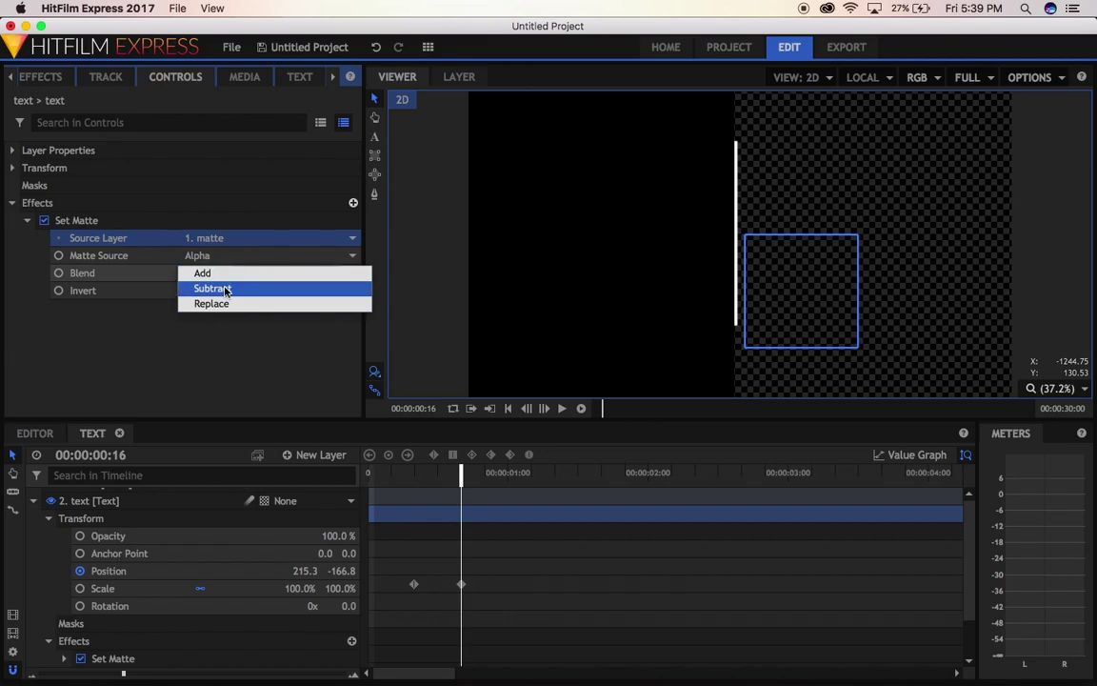
left_click(225, 291)
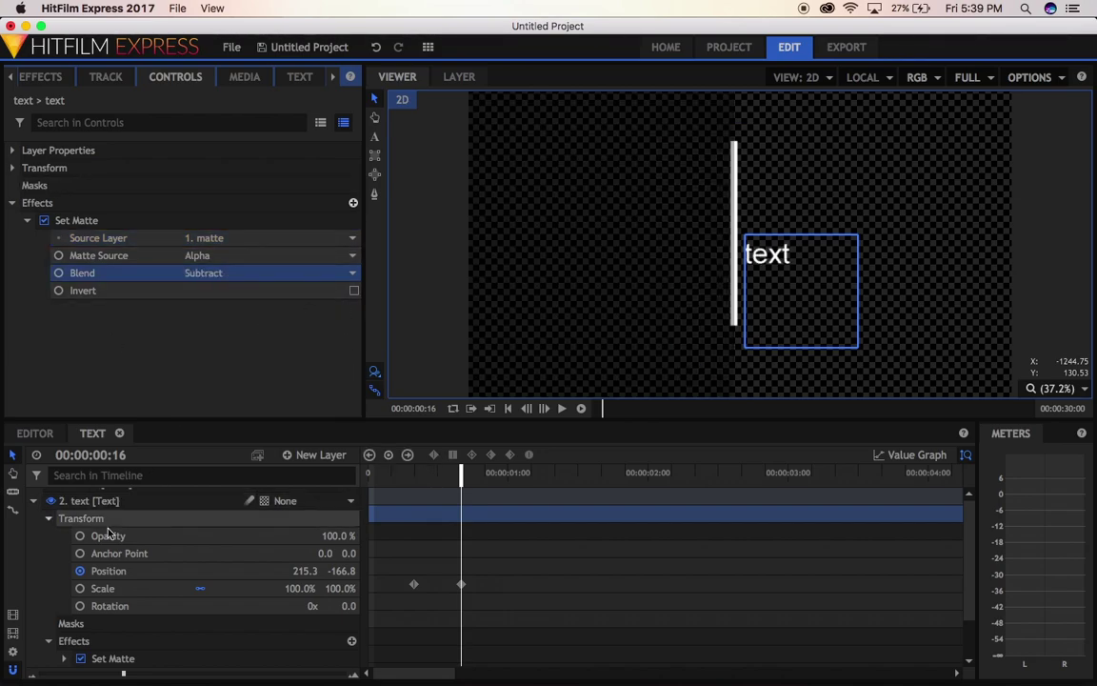
scroll(103, 555, "up", 1)
Set the matte plane's opacity to 0% and preview the animation
left_click(100, 496)
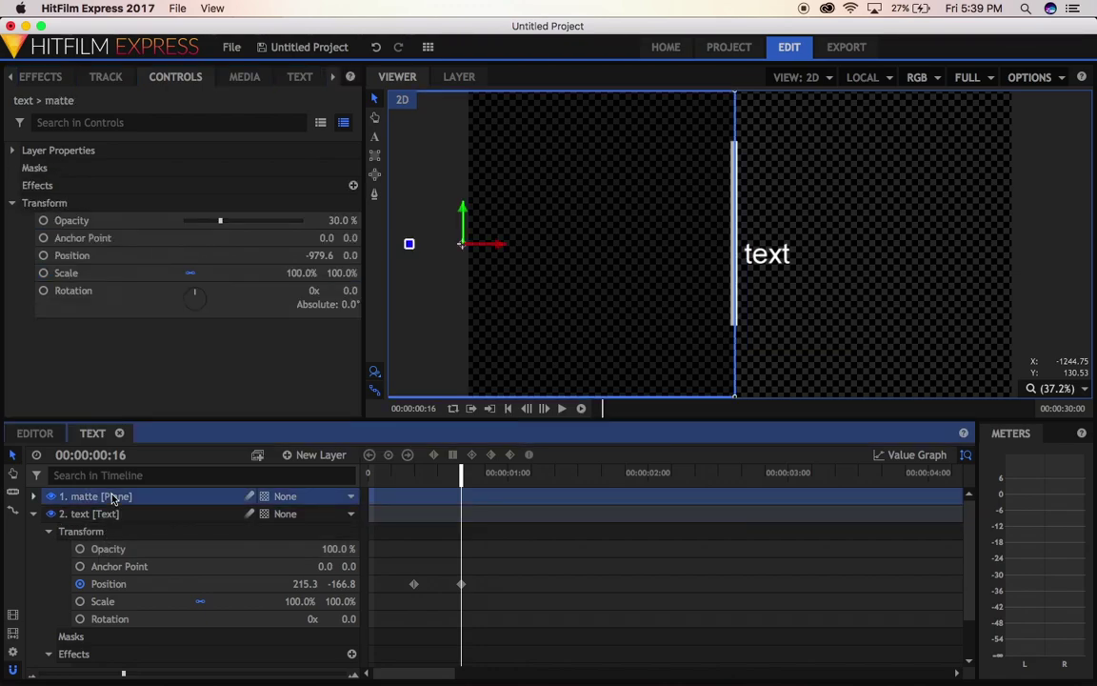
left_click_drag(220, 220, 172, 225)
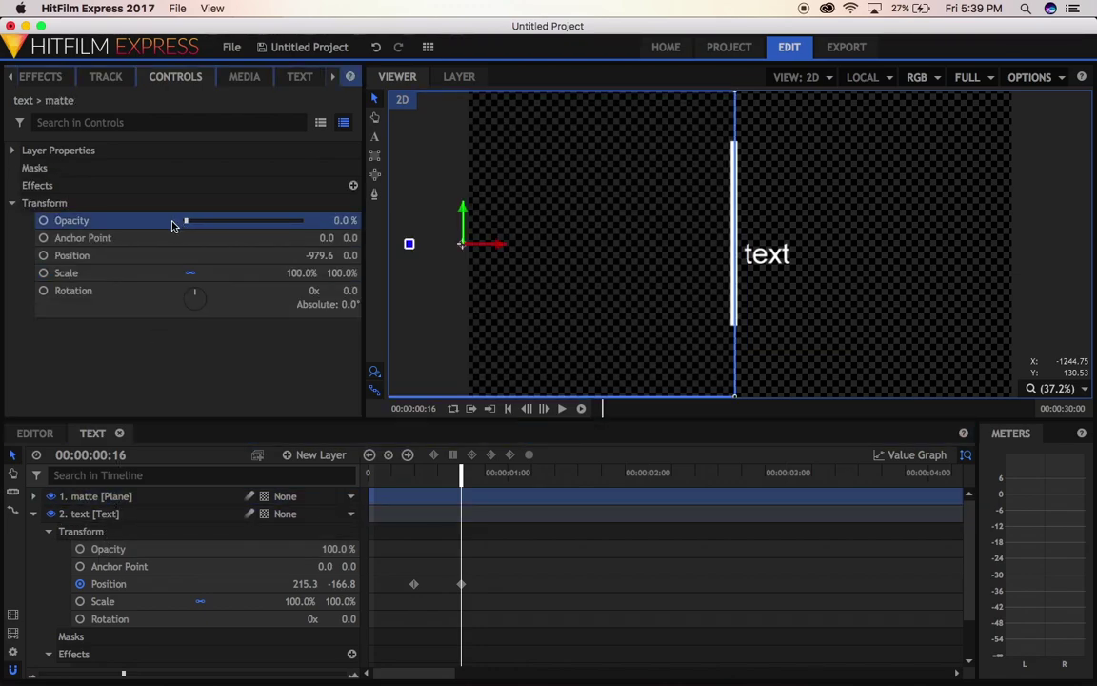
left_click(33, 514)
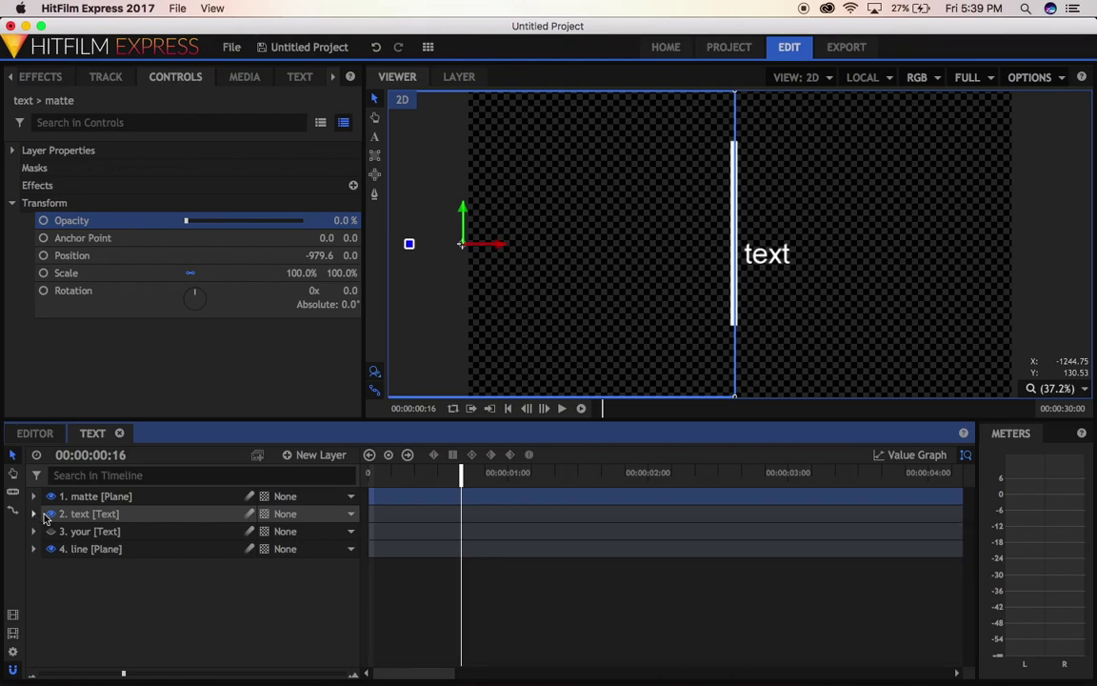
left_click_drag(416, 473, 366, 473)
key("space")
key("space")
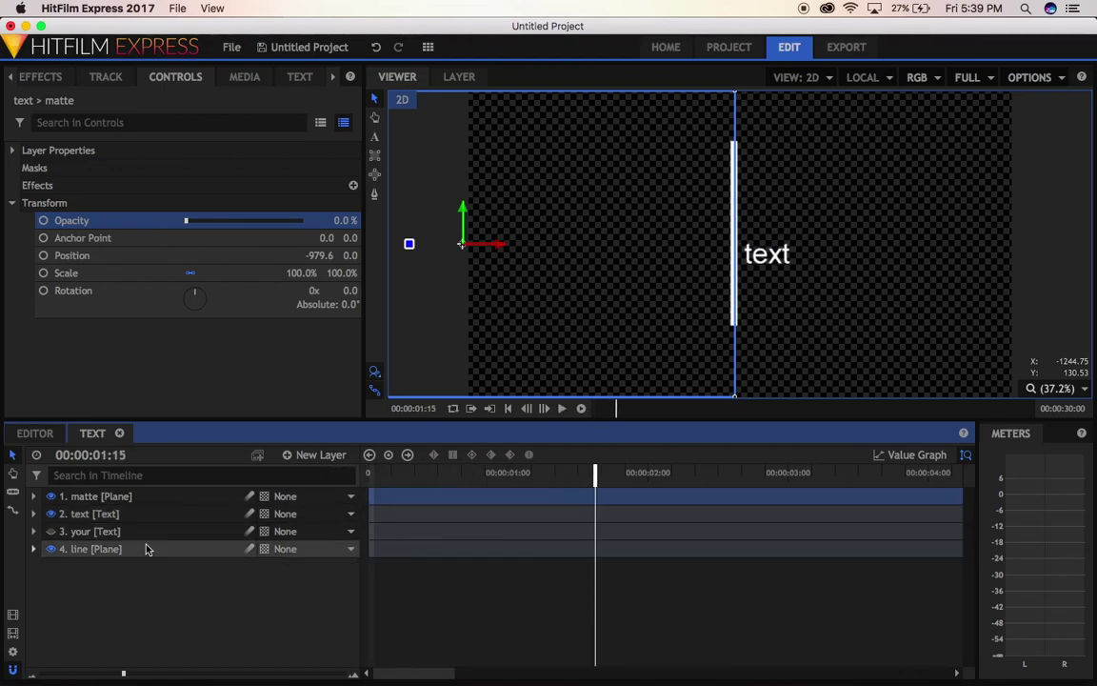
left_click(124, 532)
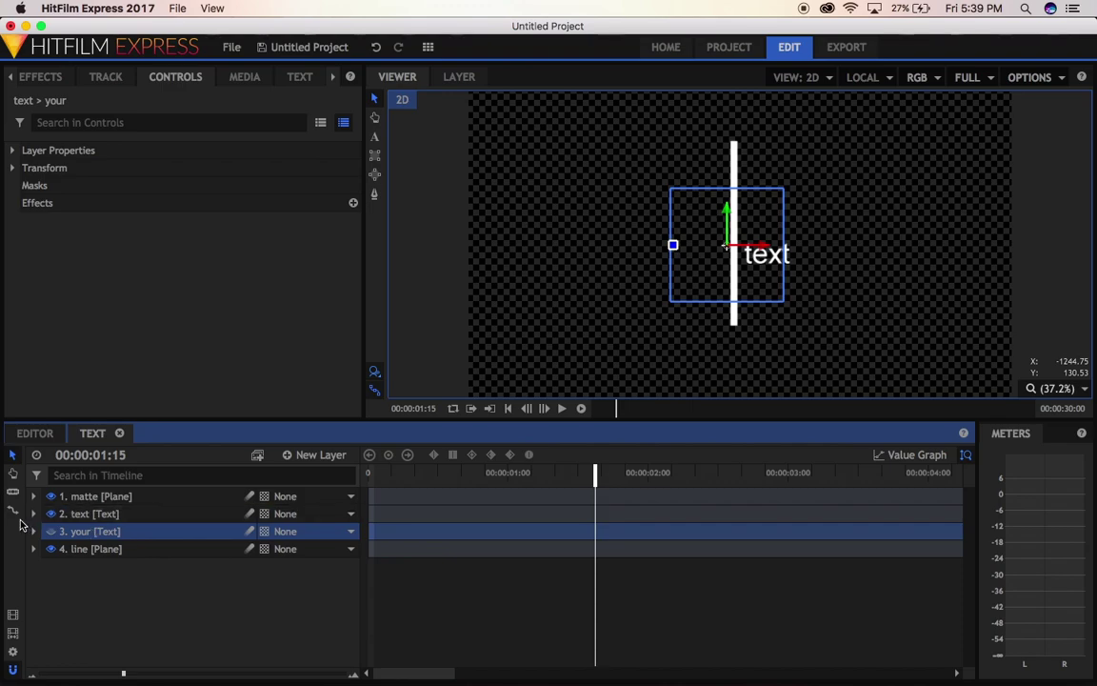
Show the 'your' layer and duplicate the matte as 'matte 2'
left_click(52, 532)
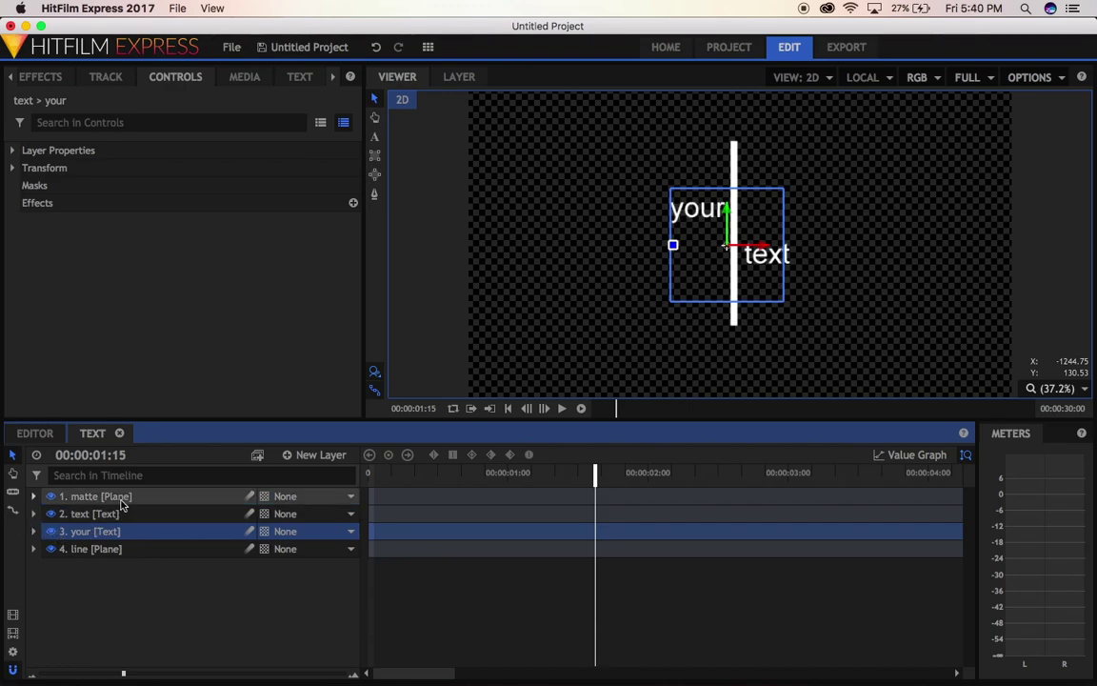
left_click(121, 499)
key("super+d")
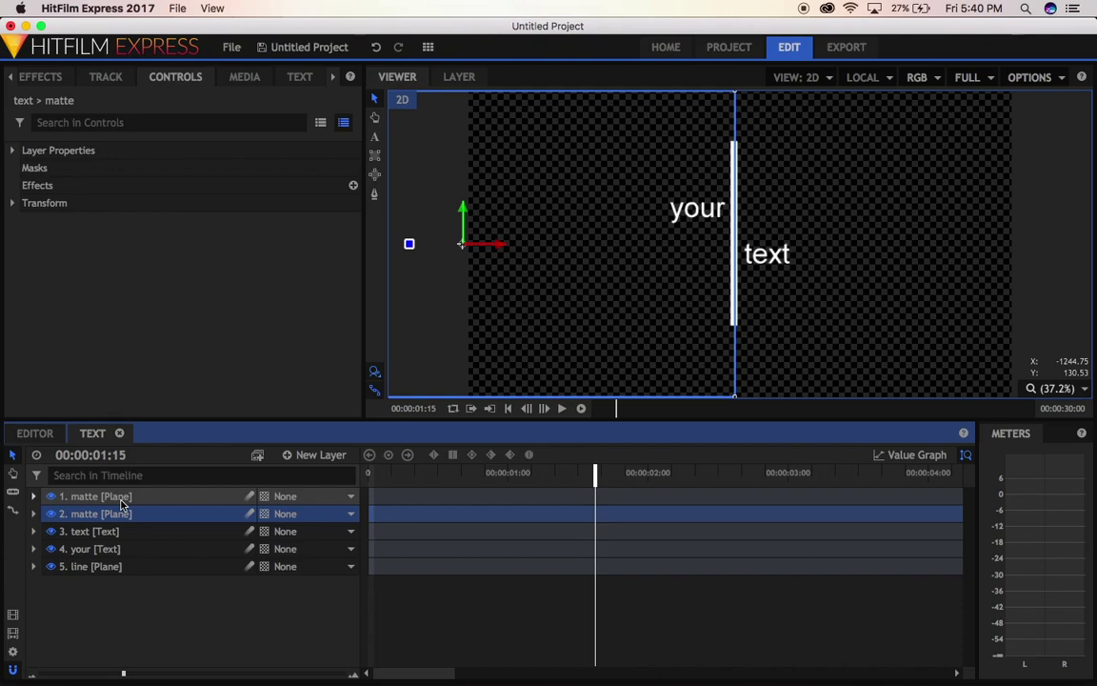
key("Return")
type("matte 2")
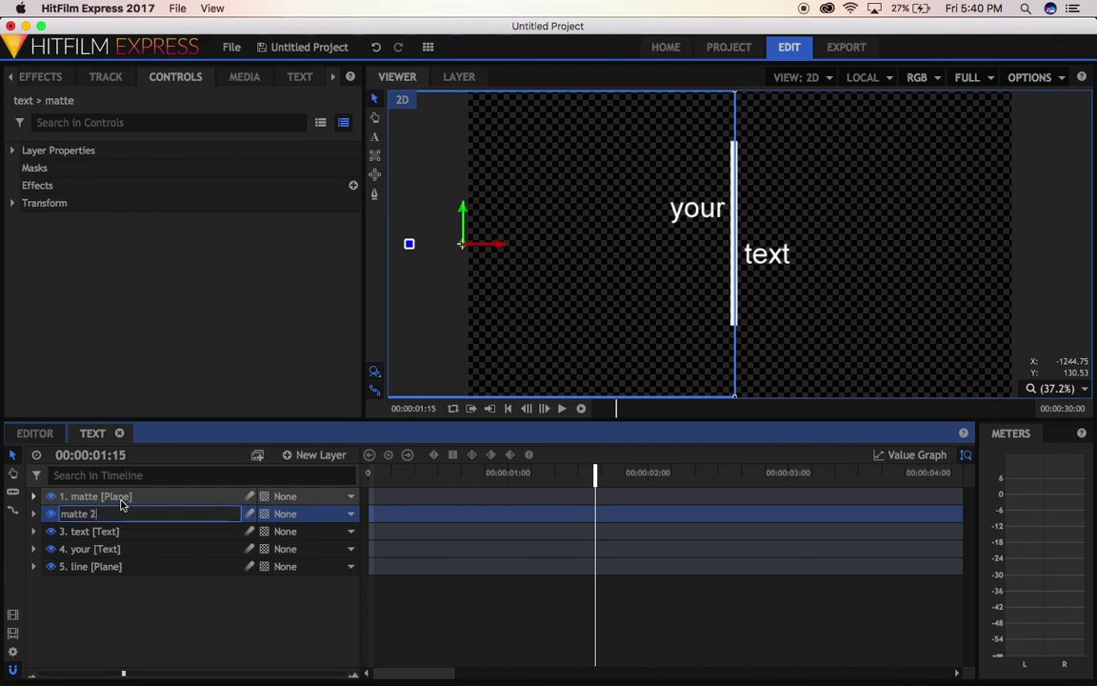
key("Return")
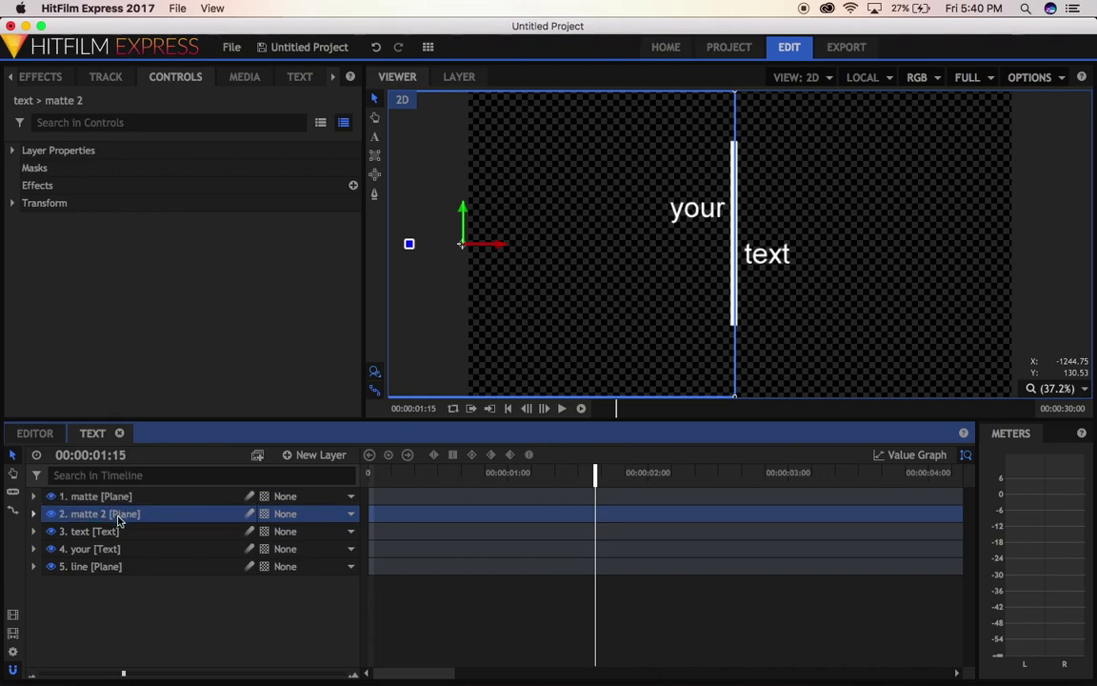
Move 'matte 2' to the top of the stack and raise its opacity to 60%
left_click_drag(120, 519, 112, 498)
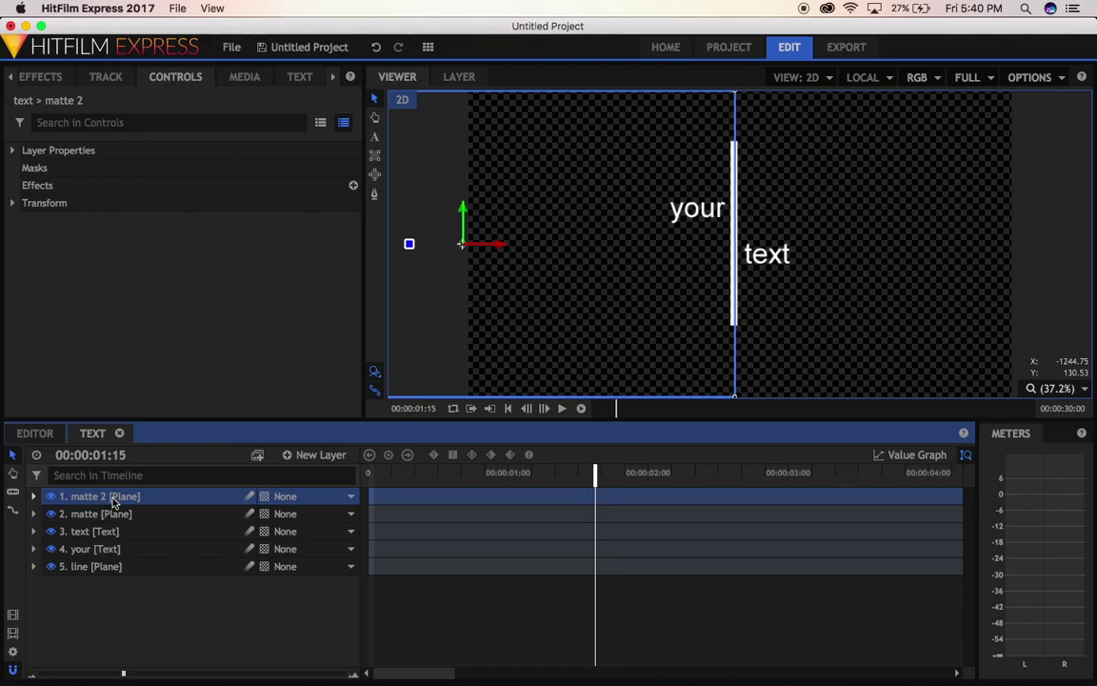
left_click(12, 204)
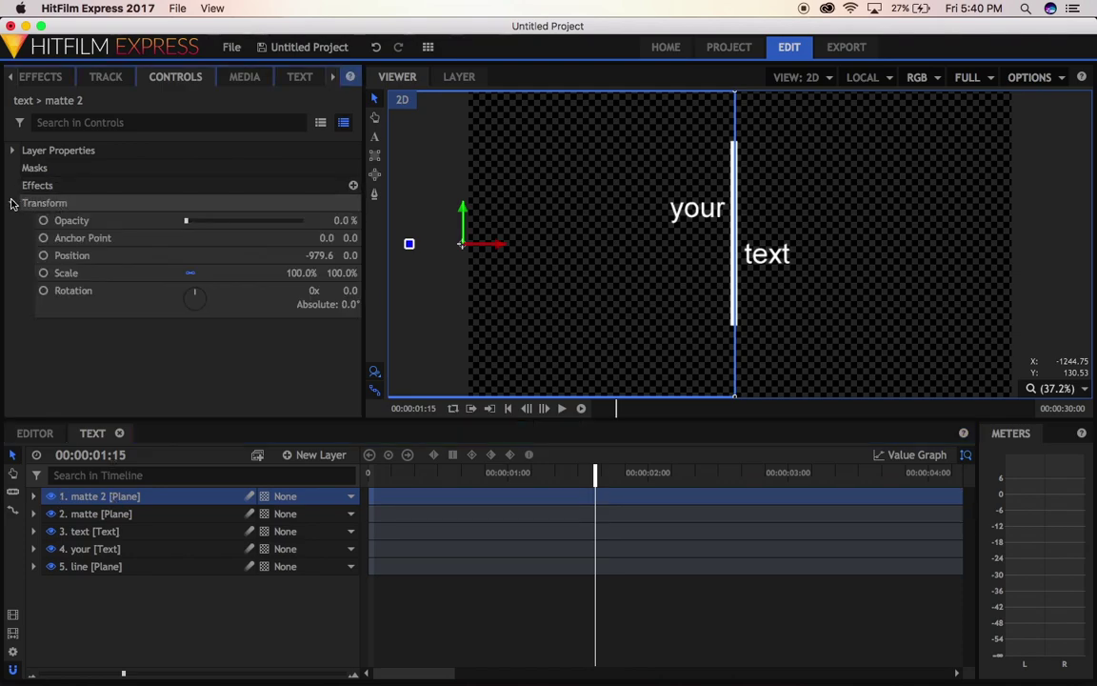
left_click(12, 203)
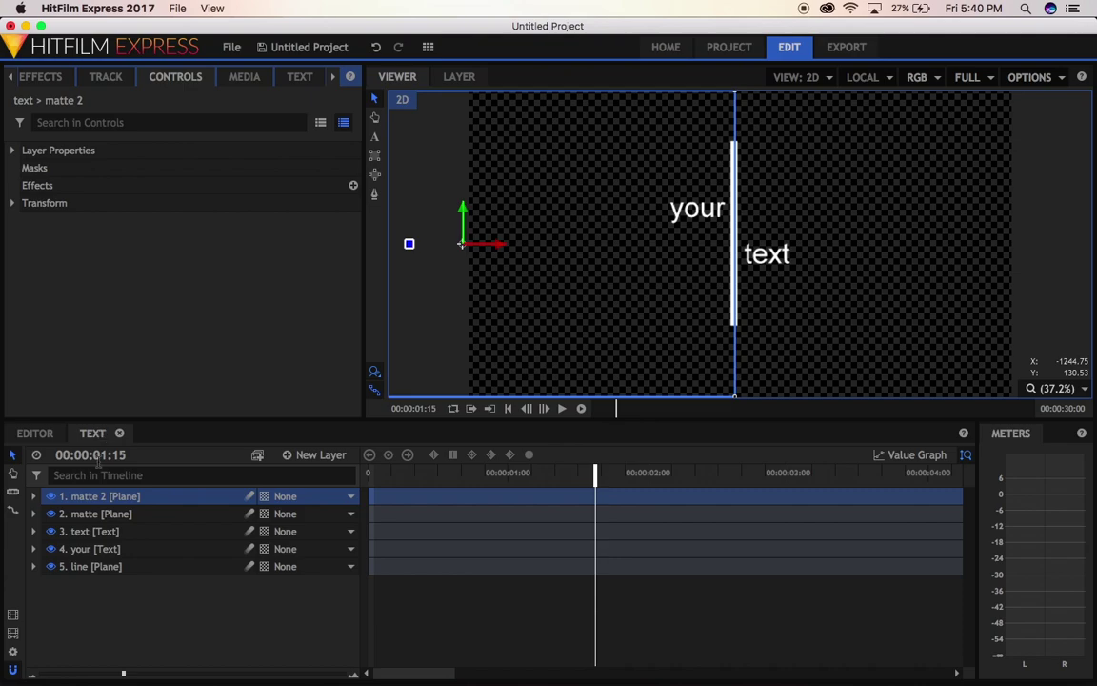
left_click(12, 204)
left_click_drag(184, 220, 250, 221)
left_click(102, 552)
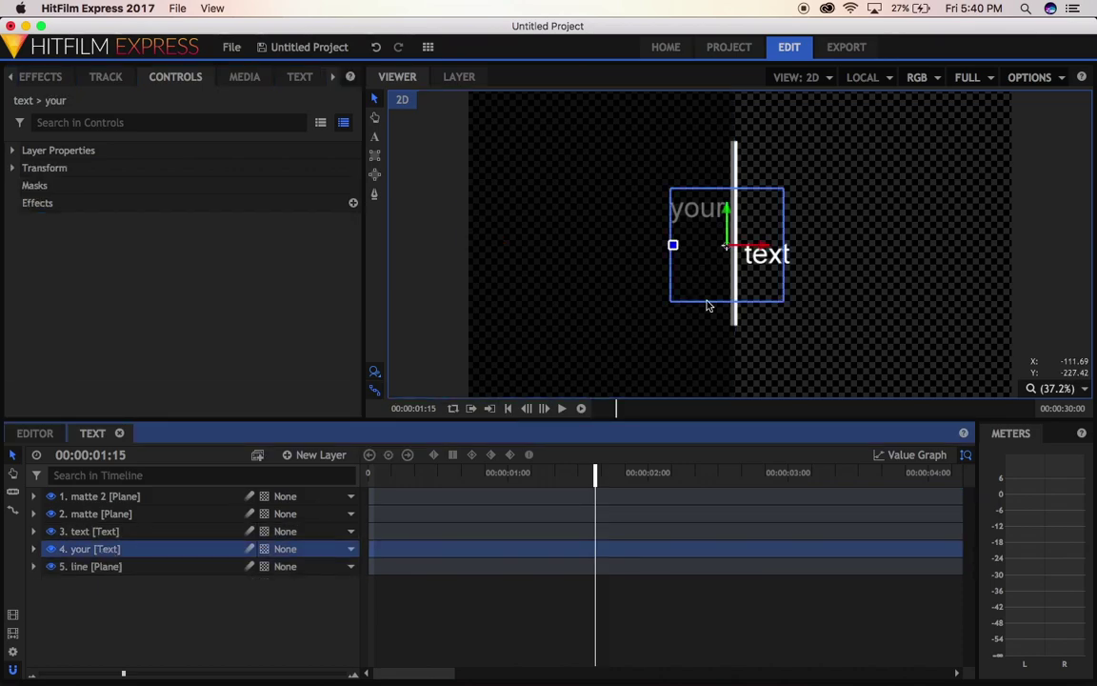
Slide 'your' horizontally right of the line above 'text', then scrub back to 0:16
left_click(771, 249)
left_click_drag(770, 247, 831, 247)
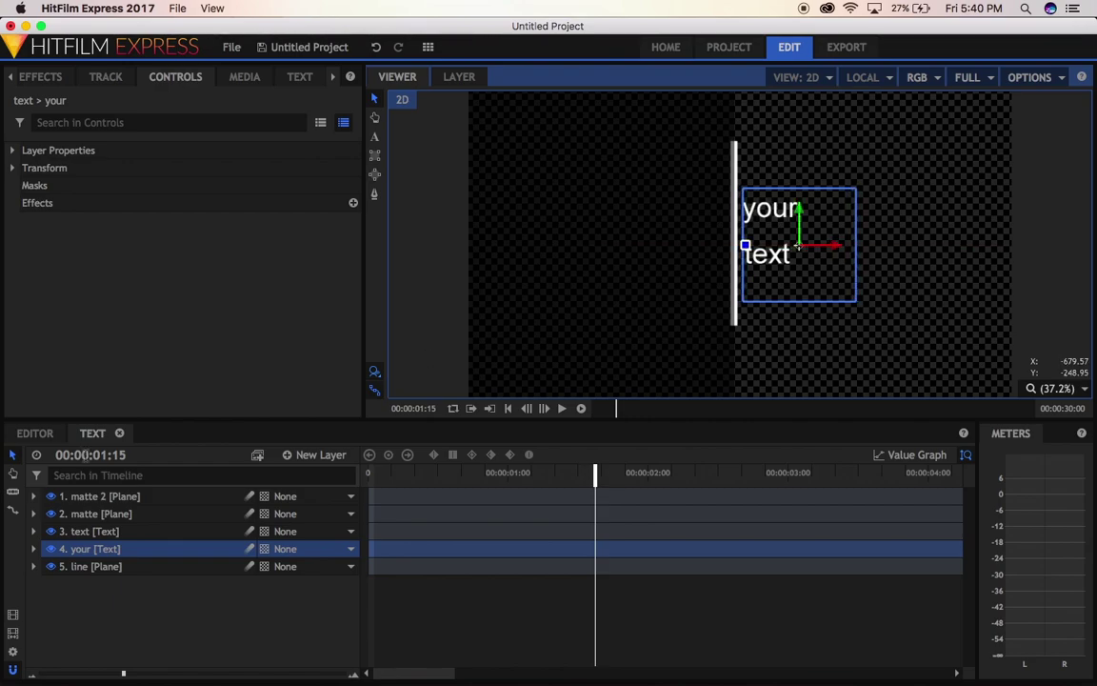
left_click(34, 550)
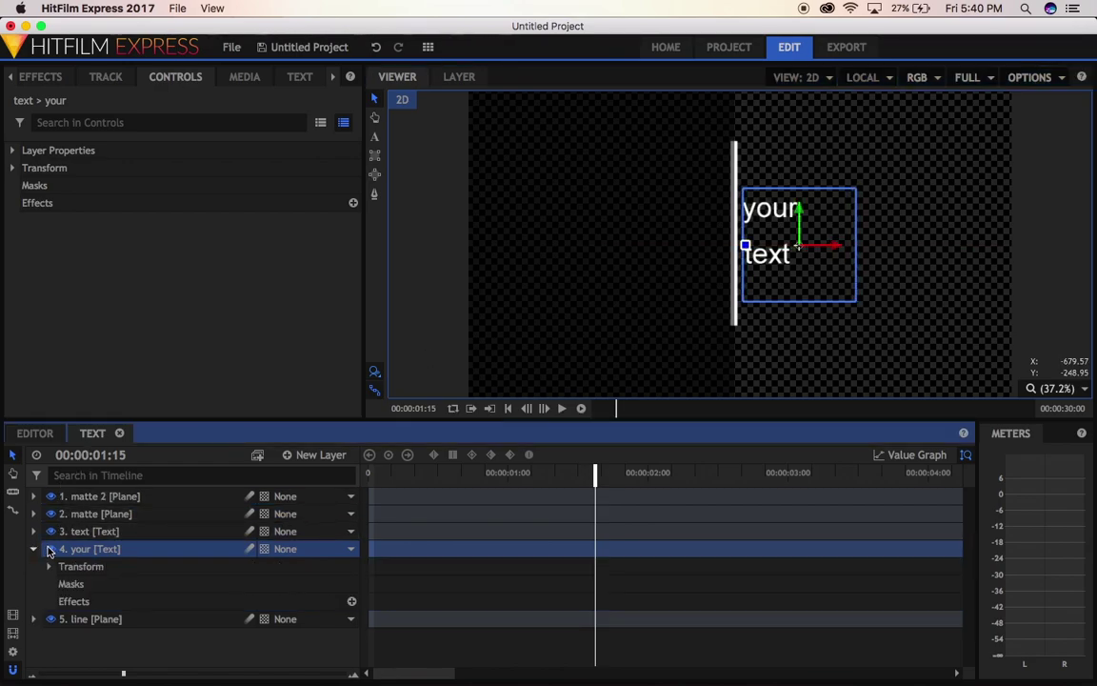
left_click_drag(491, 476, 459, 483)
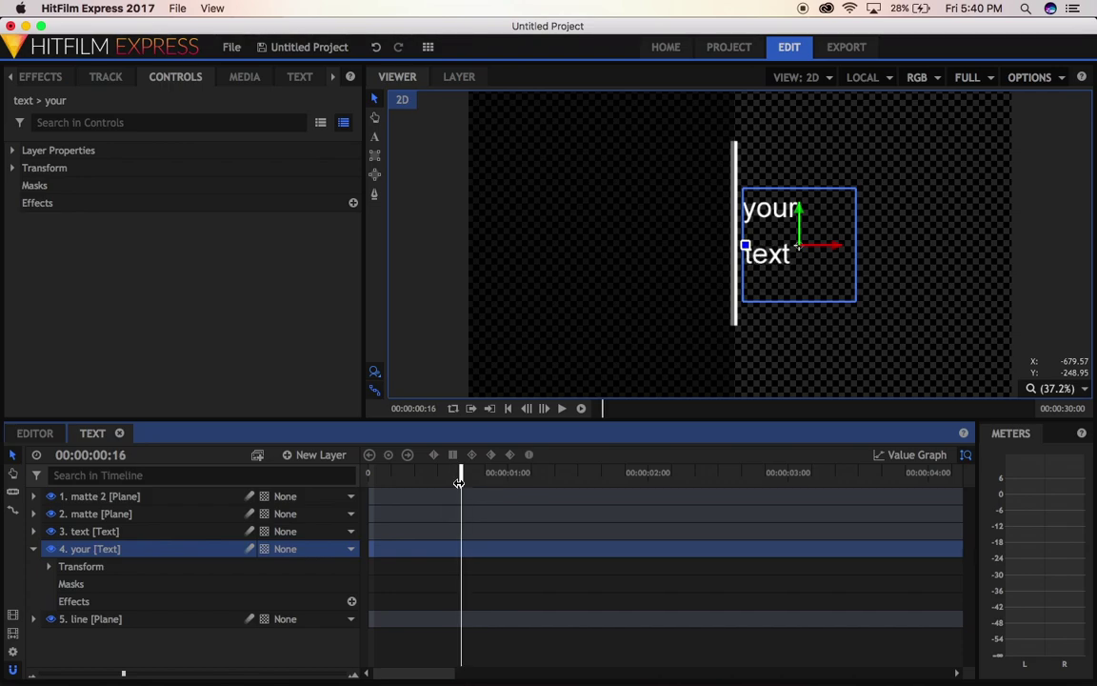
Keyframe 'your' Position from X 207.9 at 0:16 to -58.4 at 1:00
left_click(49, 566)
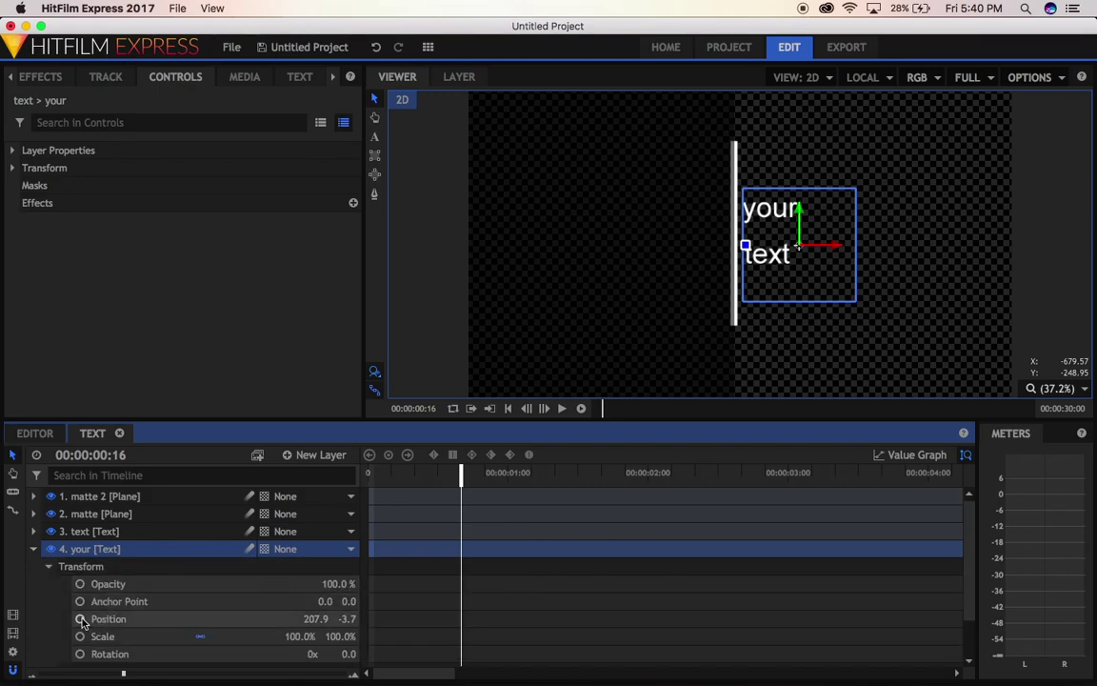
left_click(80, 619)
left_click(509, 476)
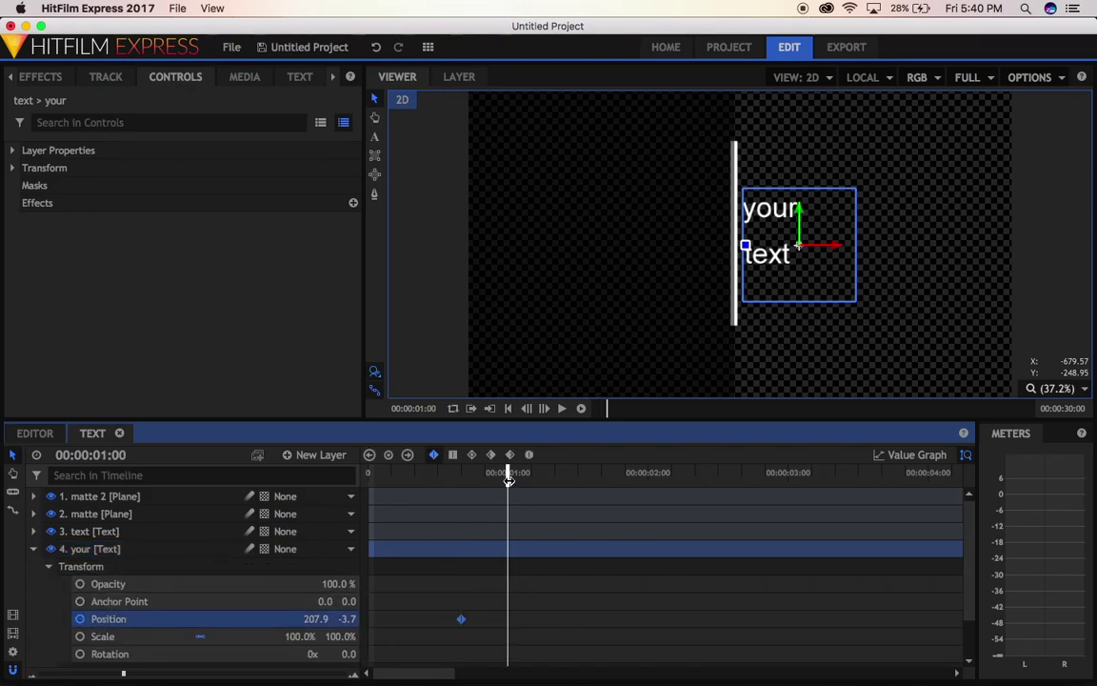
left_click_drag(833, 245, 724, 252)
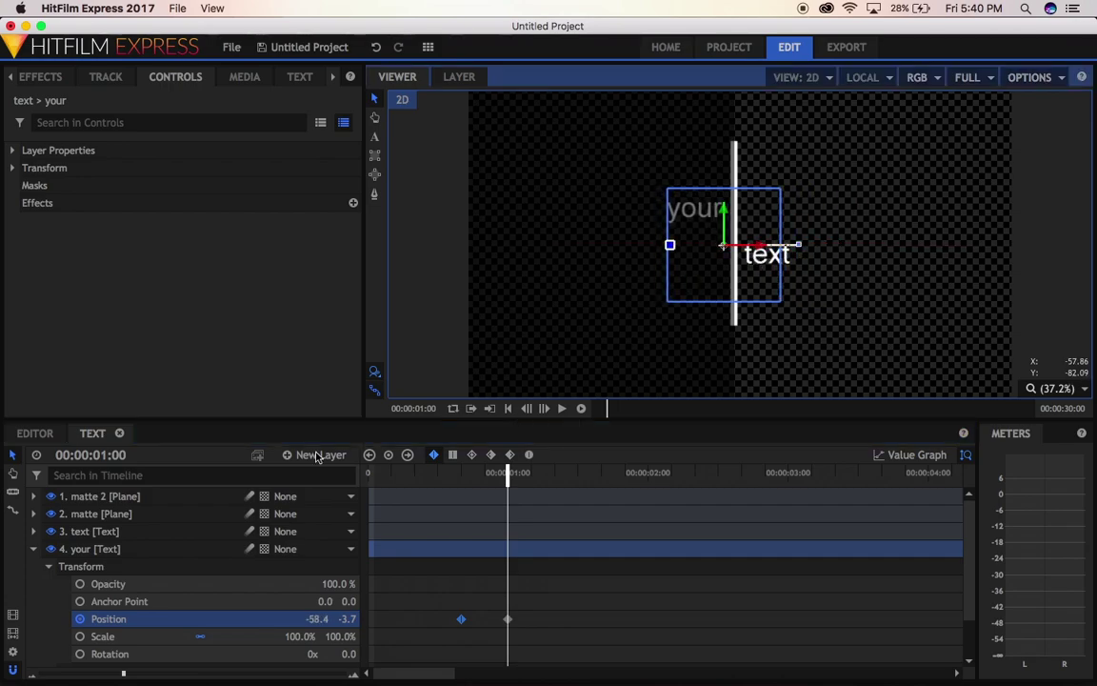
Set matte 2's opacity to 0% and reselect the 'your' layer
left_click(164, 497)
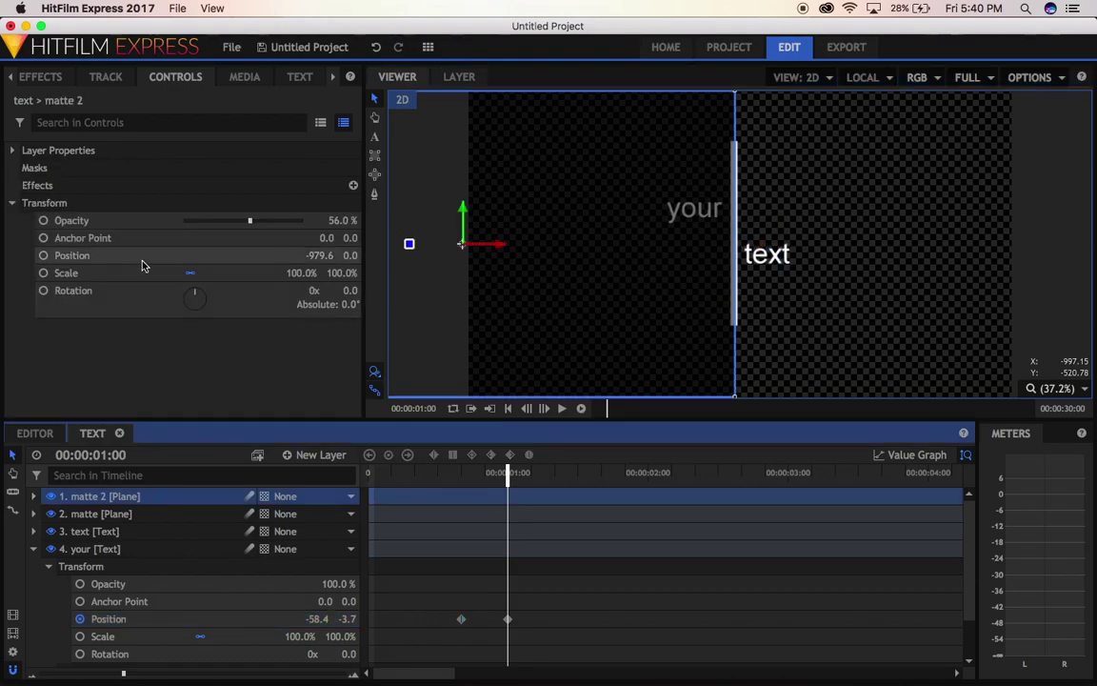
left_click_drag(250, 221, 158, 231)
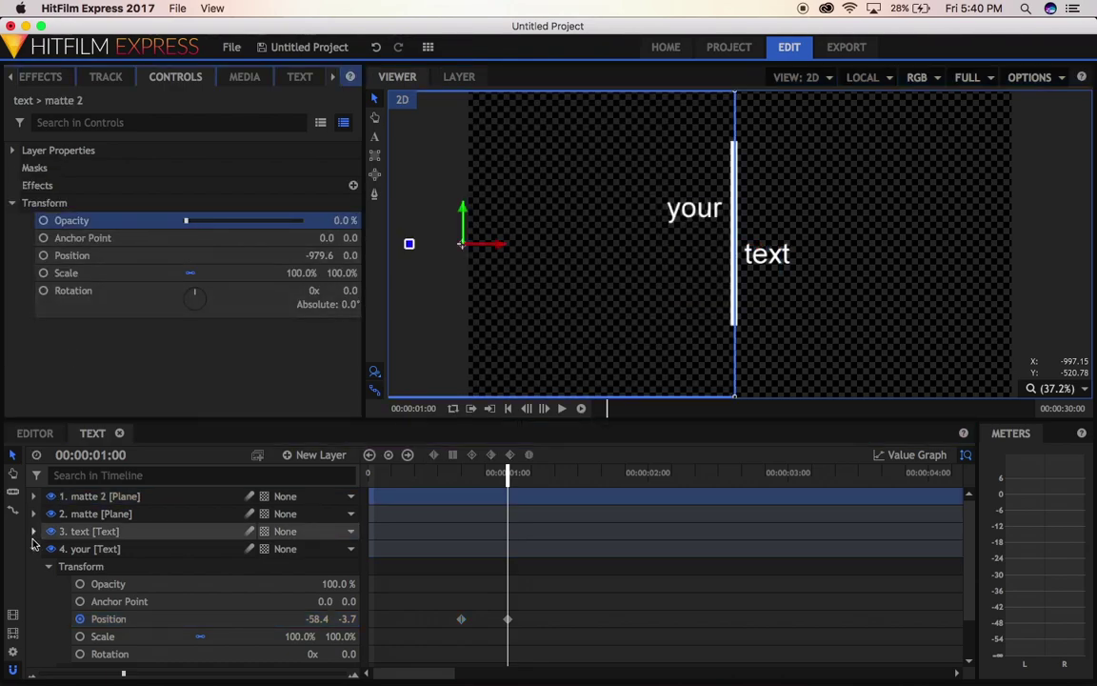
left_click(98, 549)
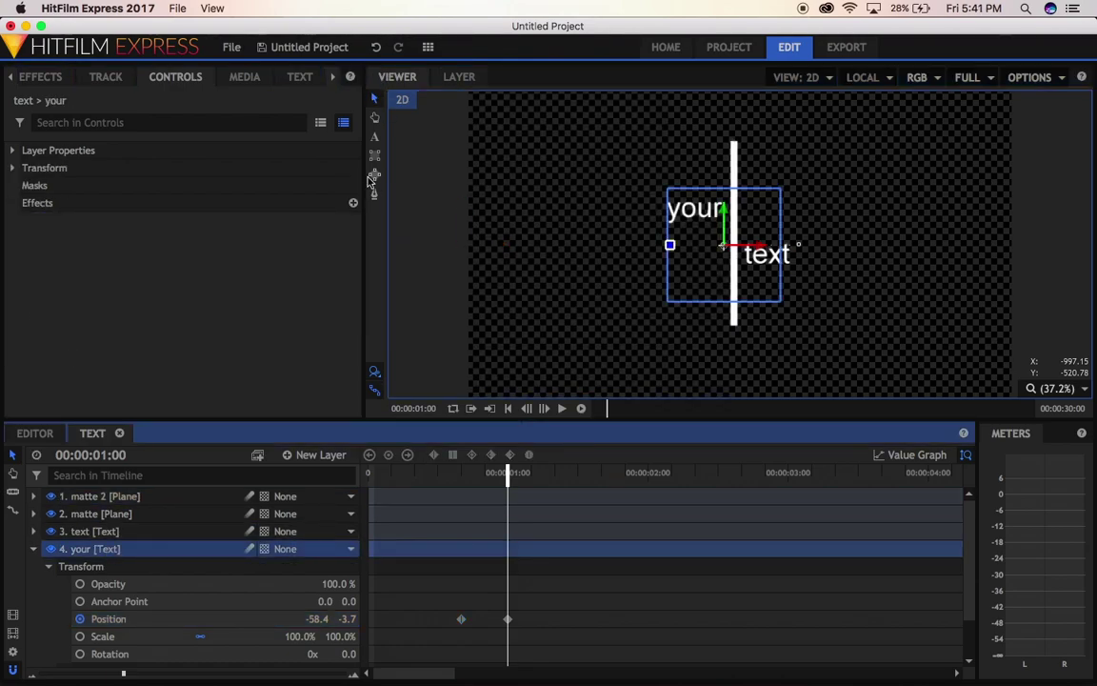
Give 'your' a Set Matte effect with source 1. matte 2, Subtract blend, and Invert on
left_click(354, 203)
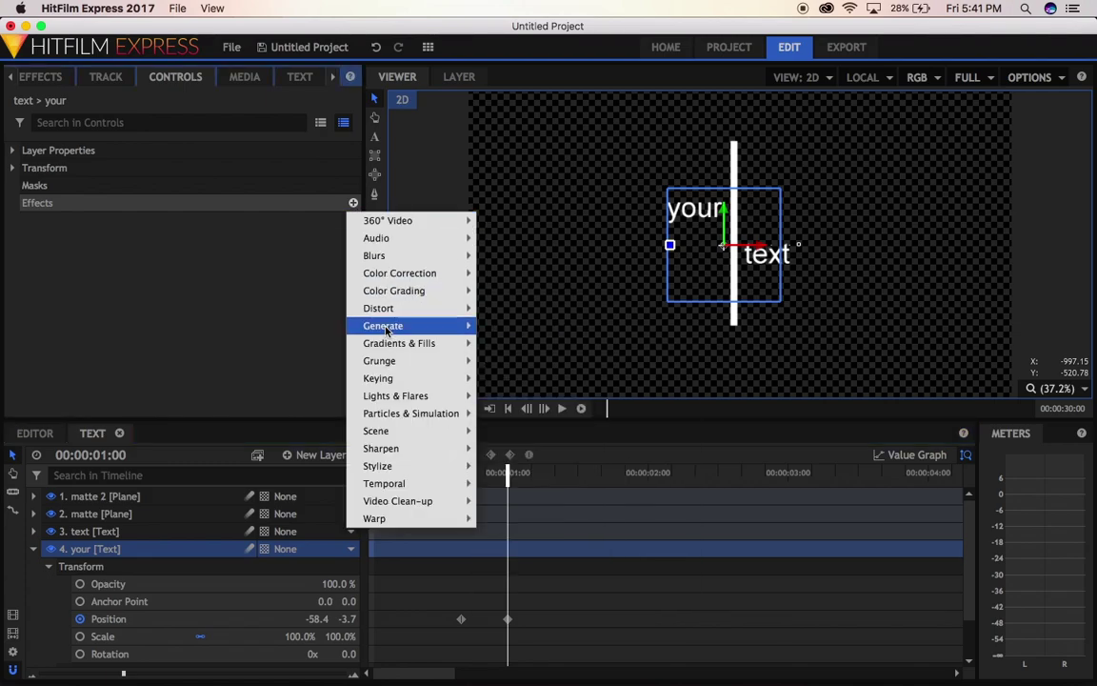
mouse_move(373, 380)
mouse_move(524, 488)
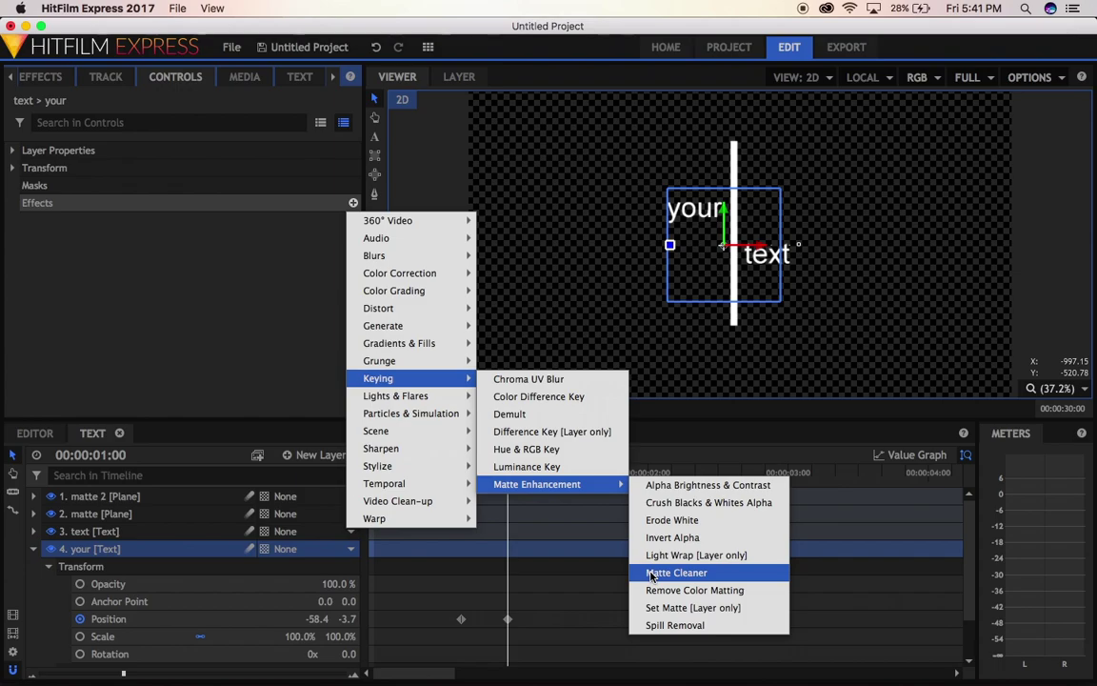
left_click(656, 604)
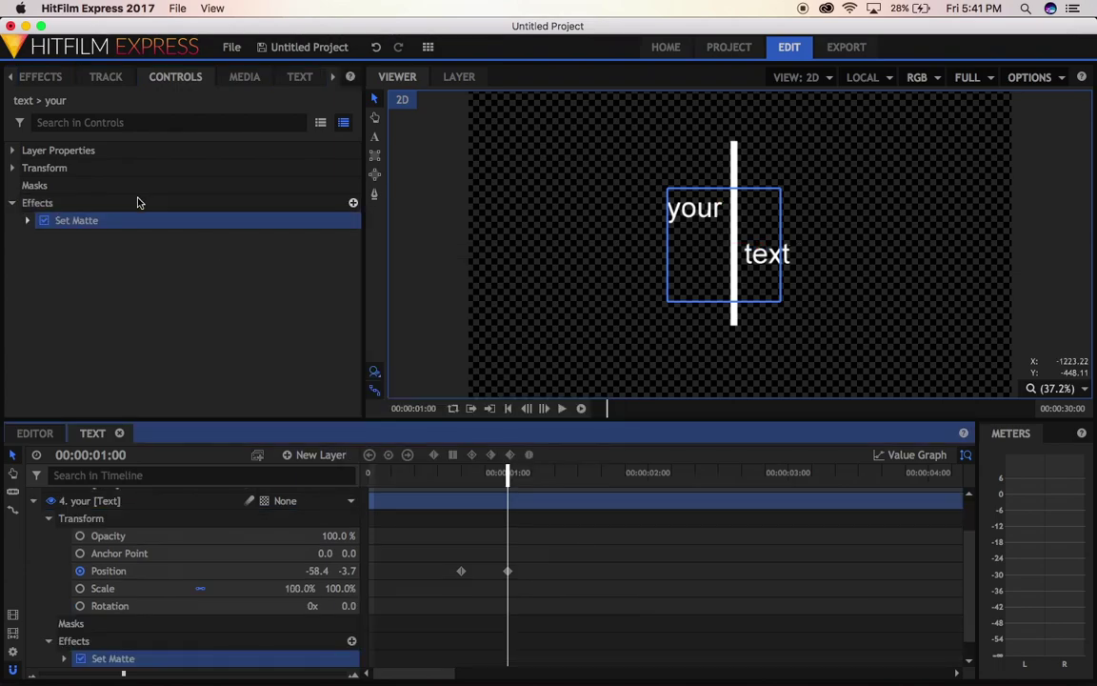
left_click(29, 220)
left_click(237, 242)
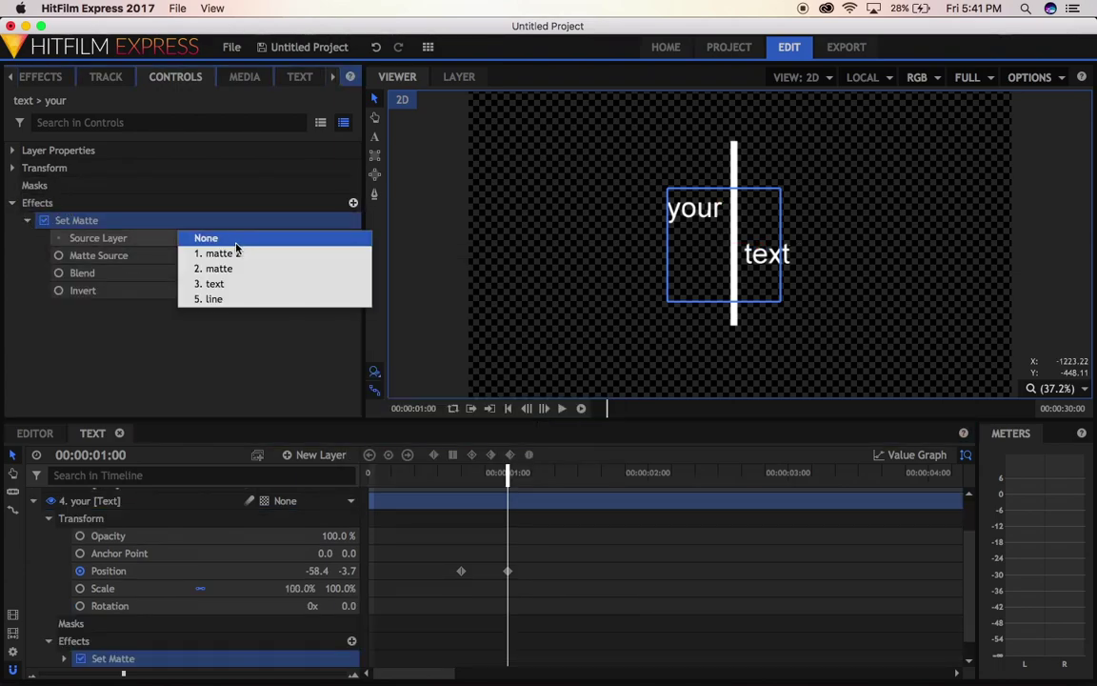
left_click(237, 250)
left_click(250, 273)
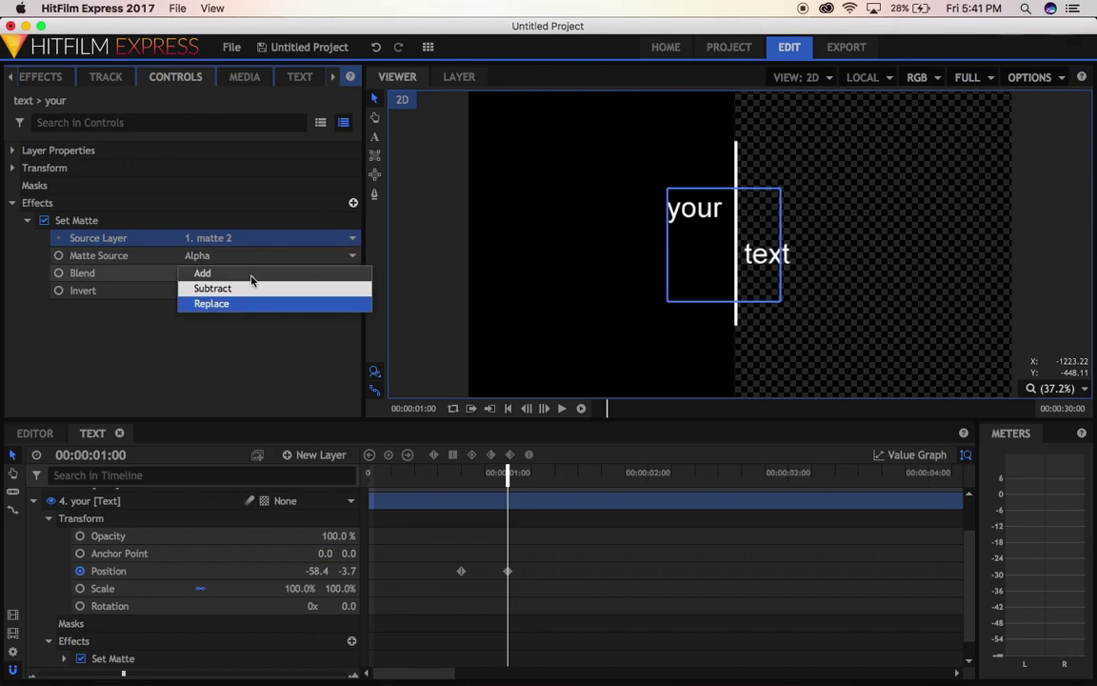
left_click(260, 286)
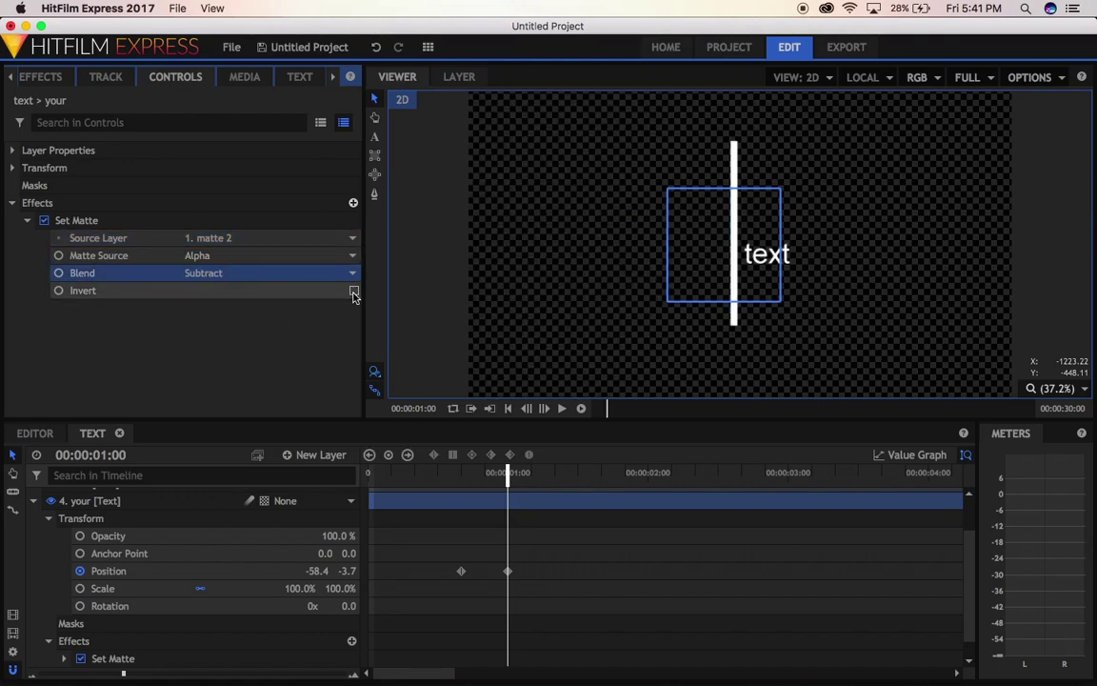
left_click_drag(441, 474, 487, 489)
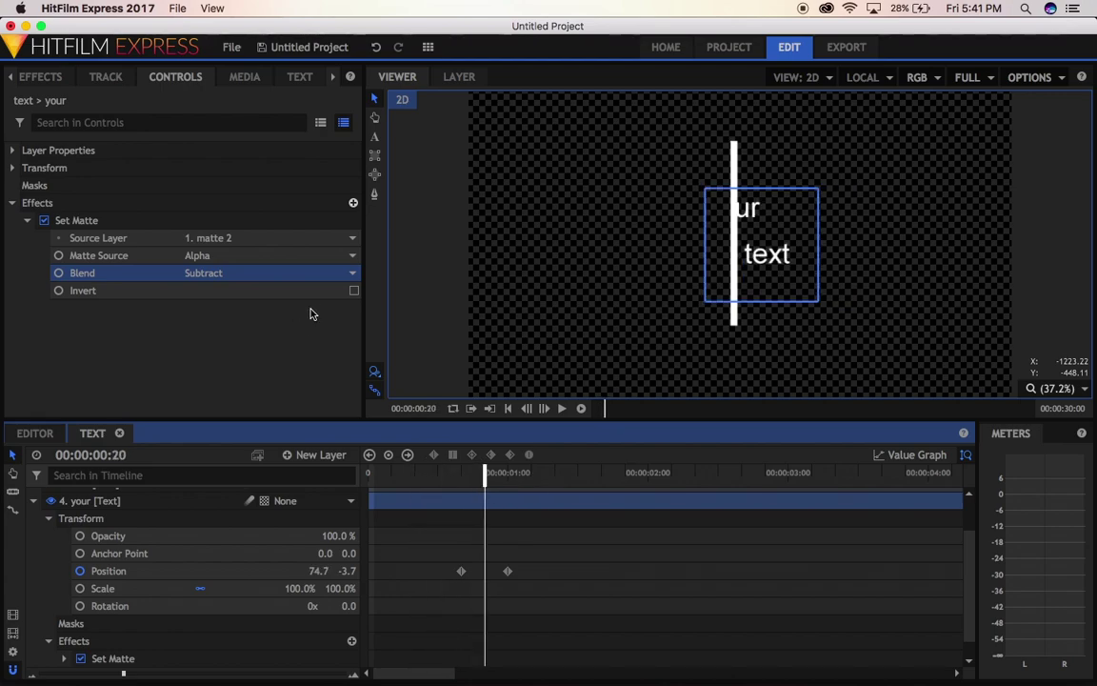
left_click(354, 290)
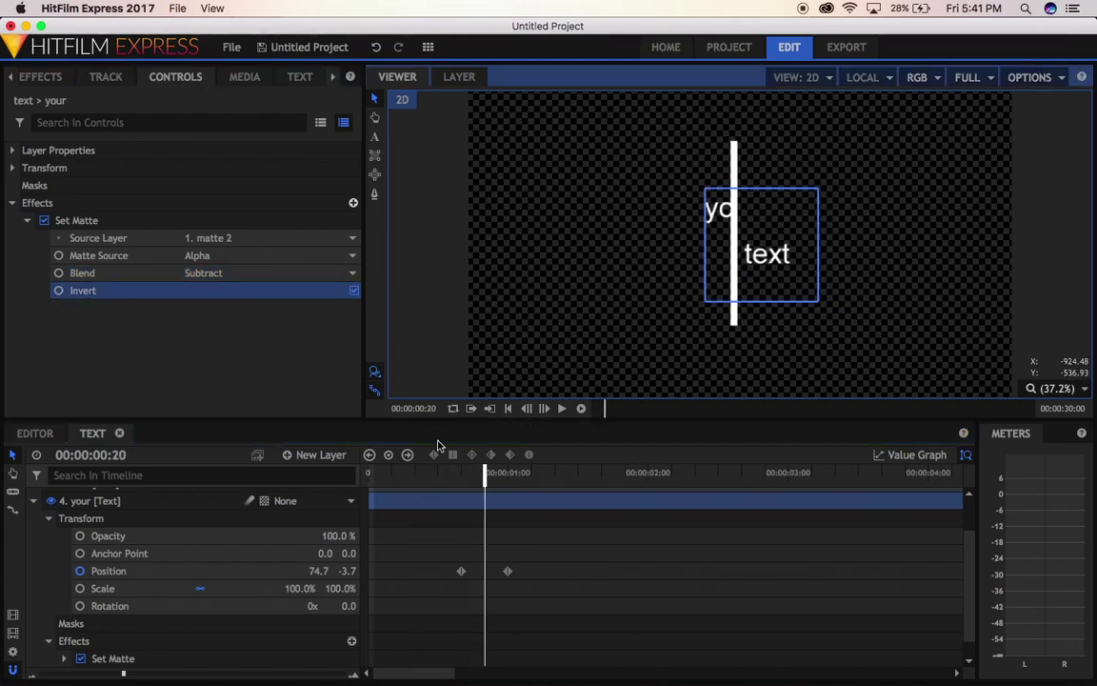
Replay the animation from the start to check the masked 'your' reveal
left_click_drag(407, 477, 336, 475)
key("space")
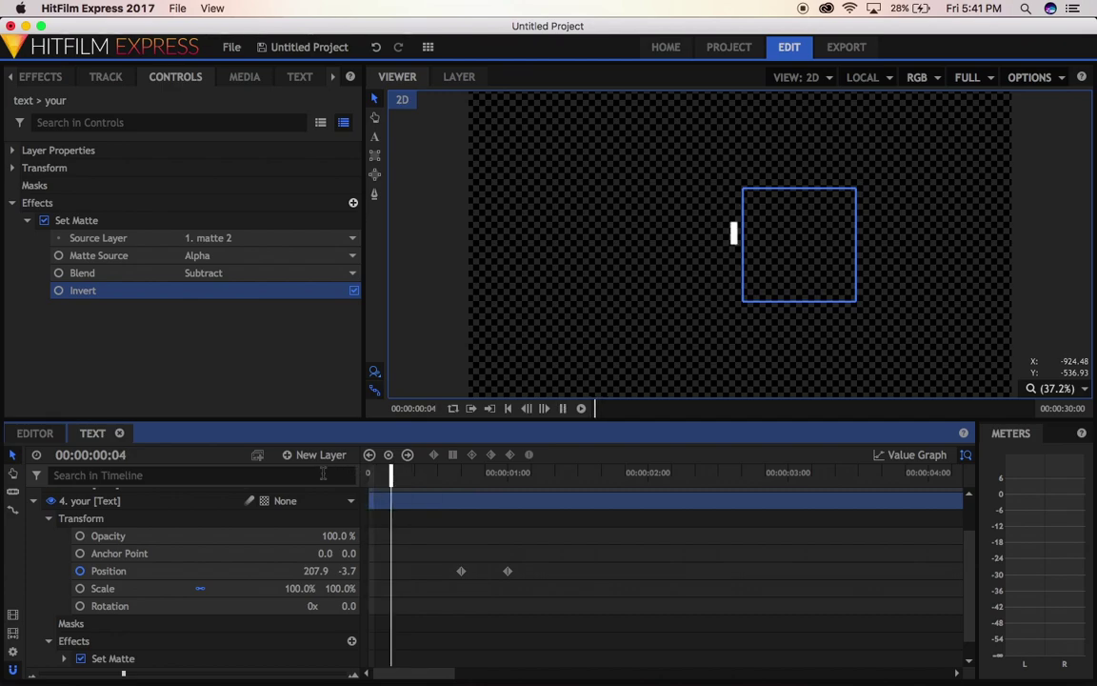
key("space")
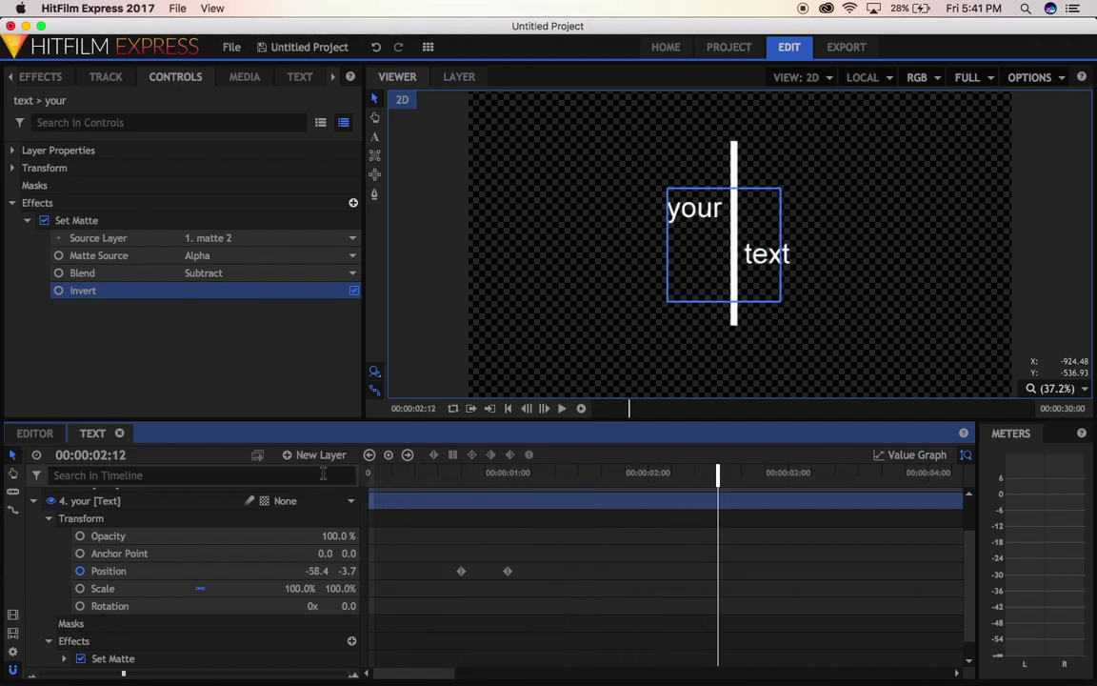
Collapse the 'your' layer, replay the reveal from the start, and park near one second
left_click(34, 500)
left_click_drag(396, 477, 368, 476)
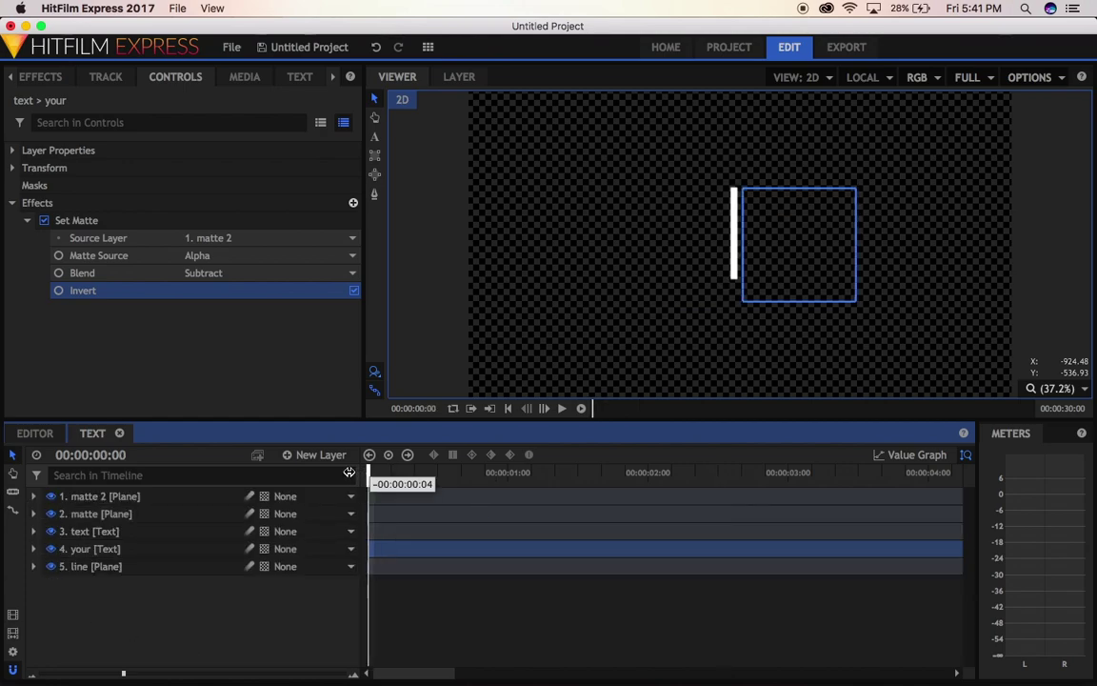
key("space")
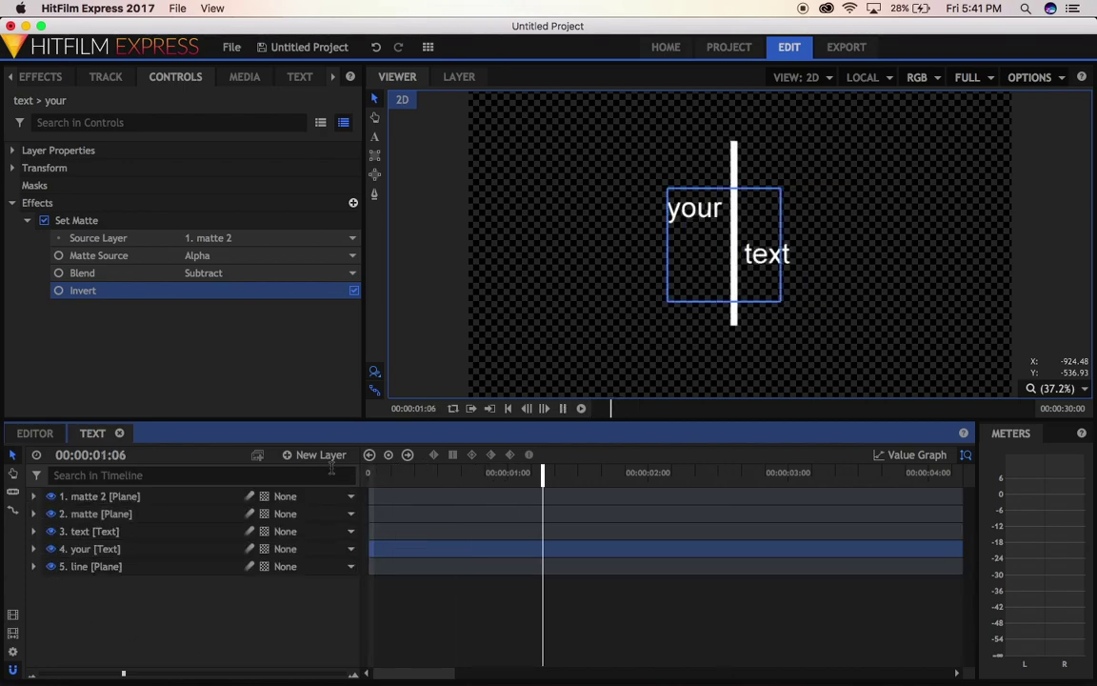
key("space")
left_click_drag(385, 472, 508, 469)
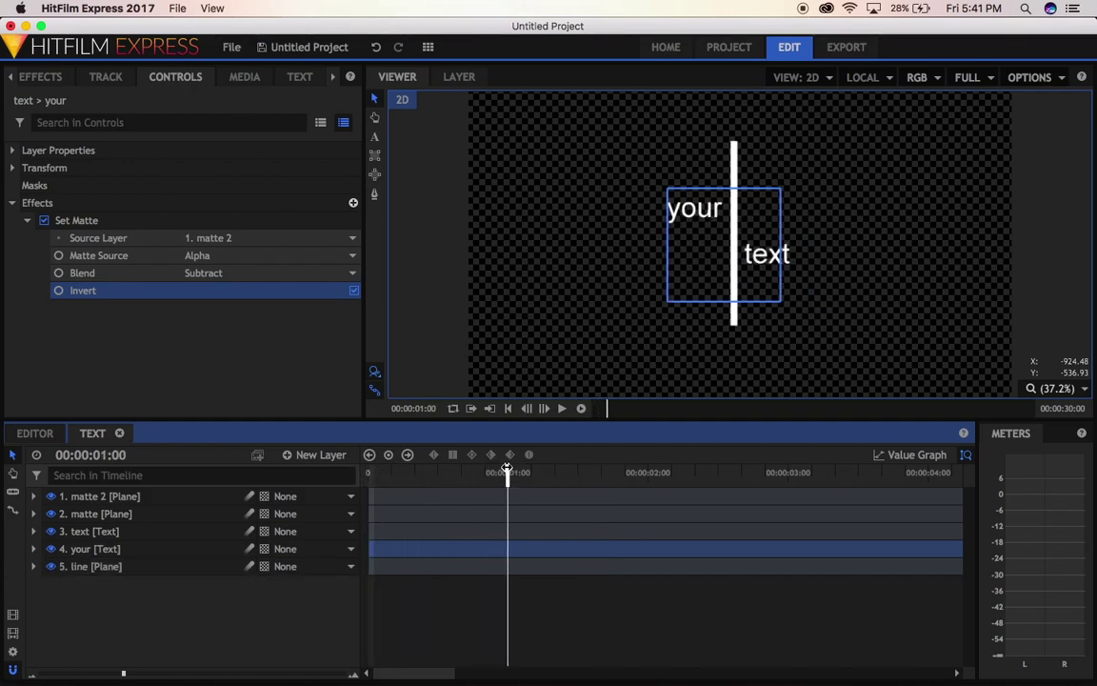
Expand the line layer's mask properties and the 'text' layer's transform properties
left_click(34, 567)
scroll(330, 614, "down", 2)
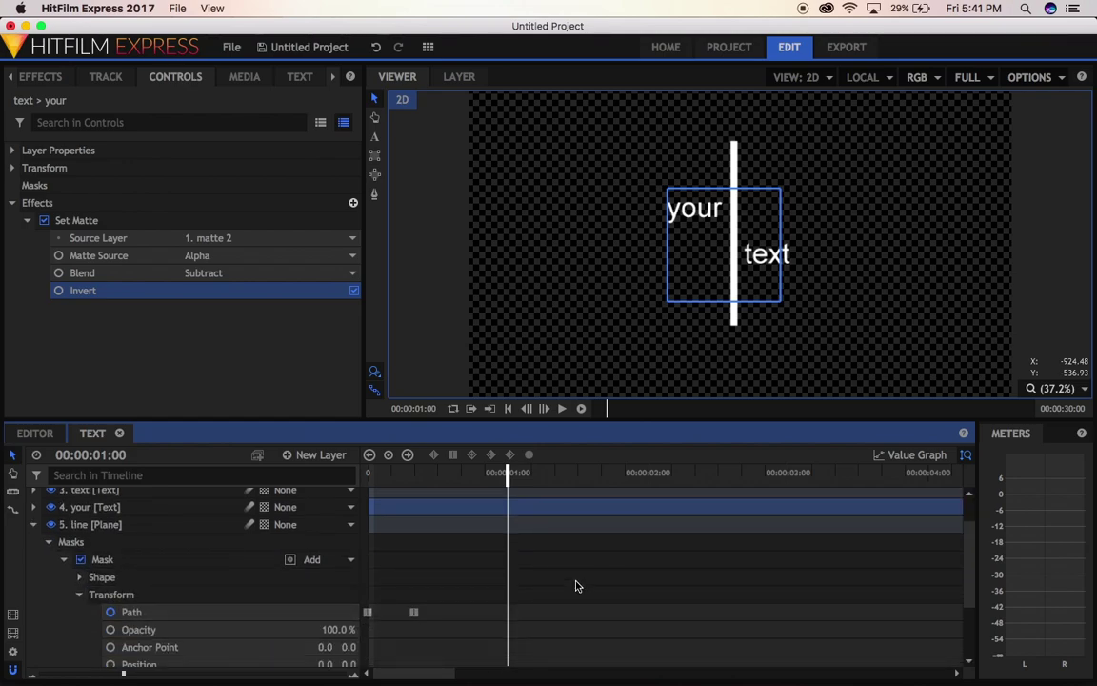
scroll(576, 585, "down", 1)
scroll(81, 524, "up", 2)
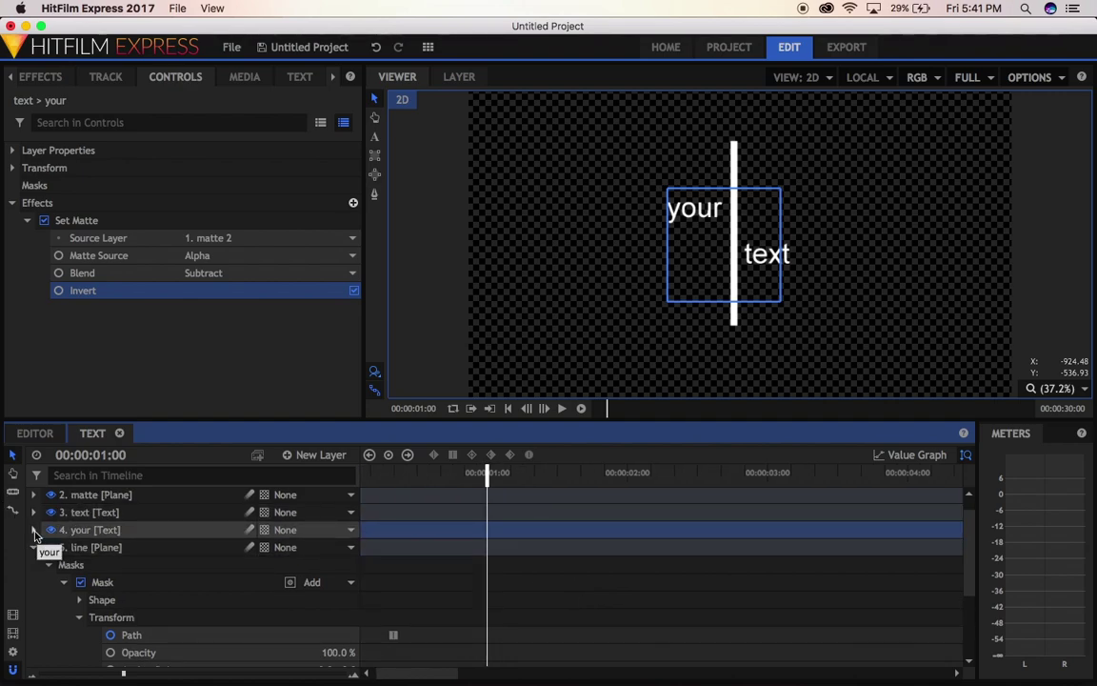
left_click(33, 513)
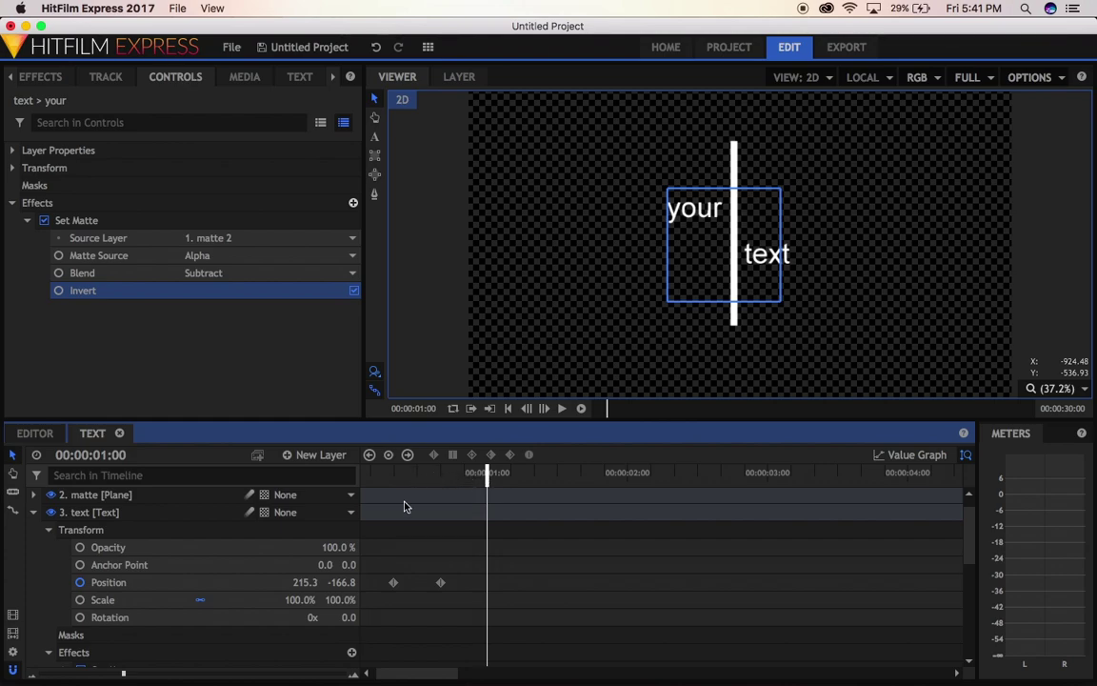
Key the 'text' Position at 1:00, then slide it left behind the line at 1:08
left_click(196, 583)
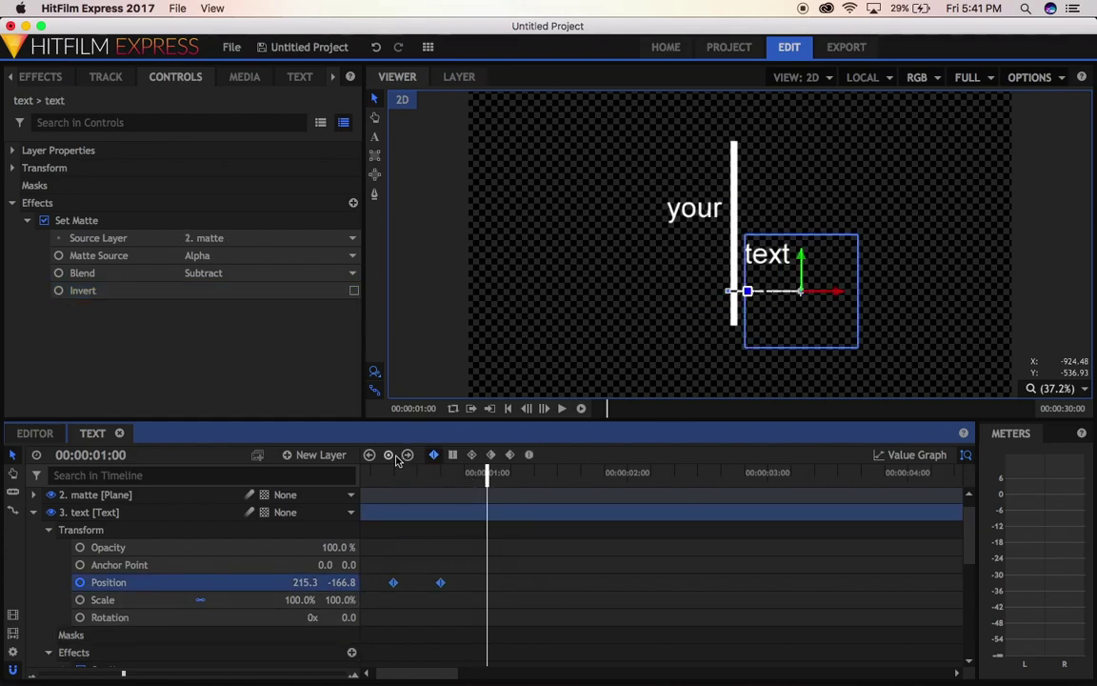
left_click(389, 457)
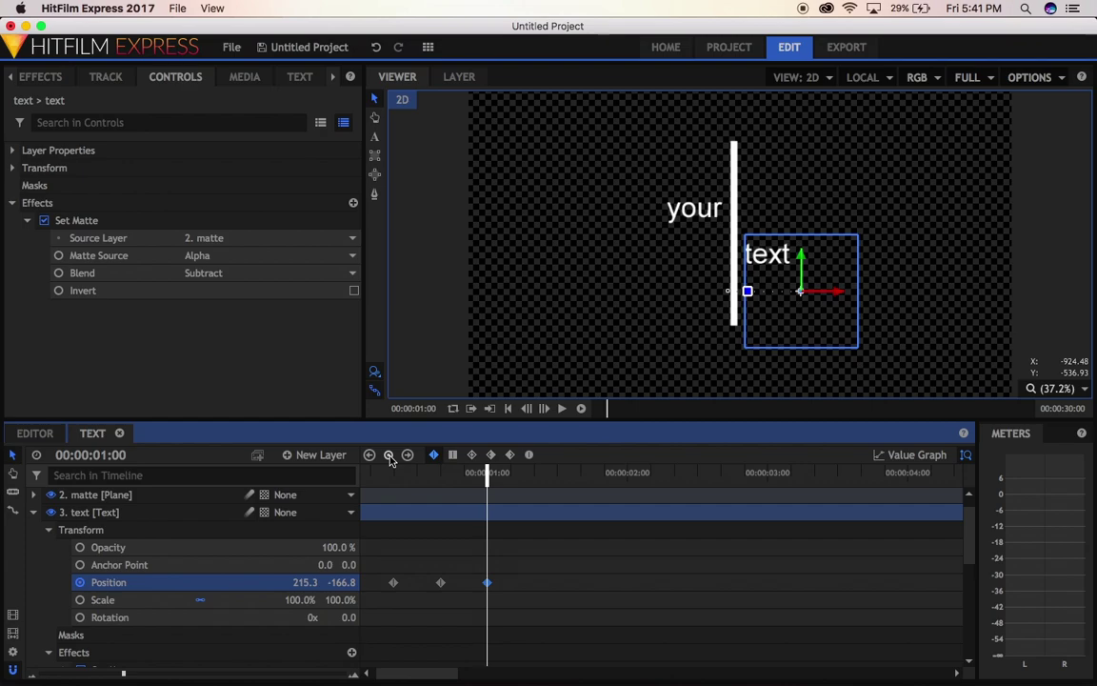
left_click(535, 476)
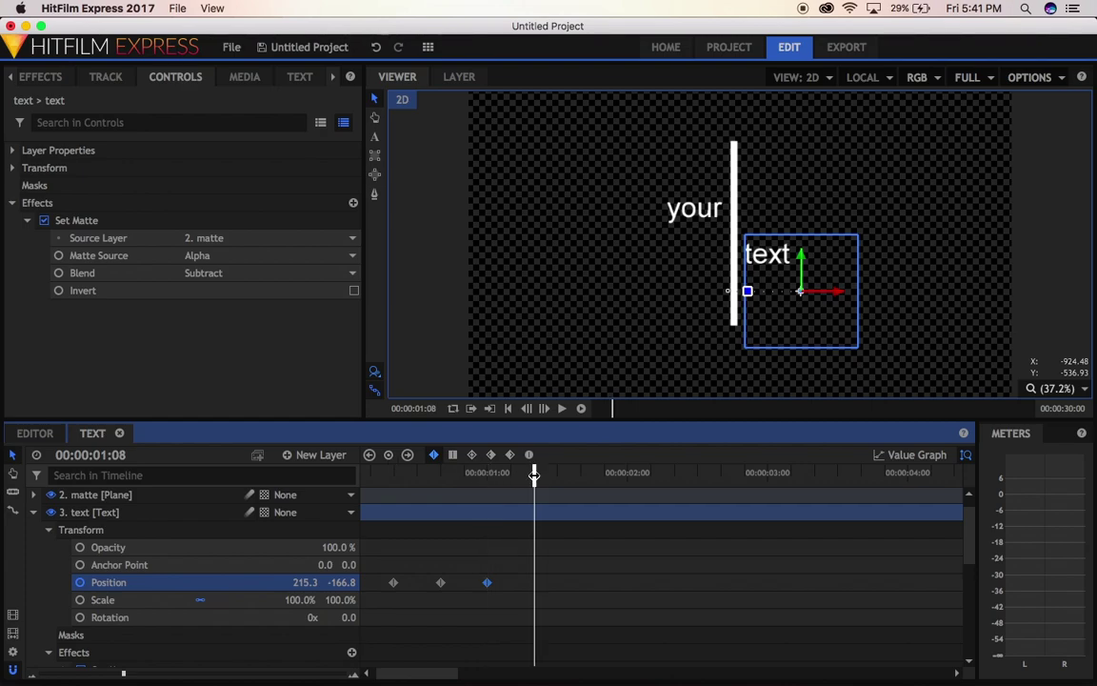
left_click_drag(838, 293, 739, 302)
Key 'your' sliding right behind the line to X 264.4 at 1:16, then select the line layer
scroll(193, 508, "down", 3)
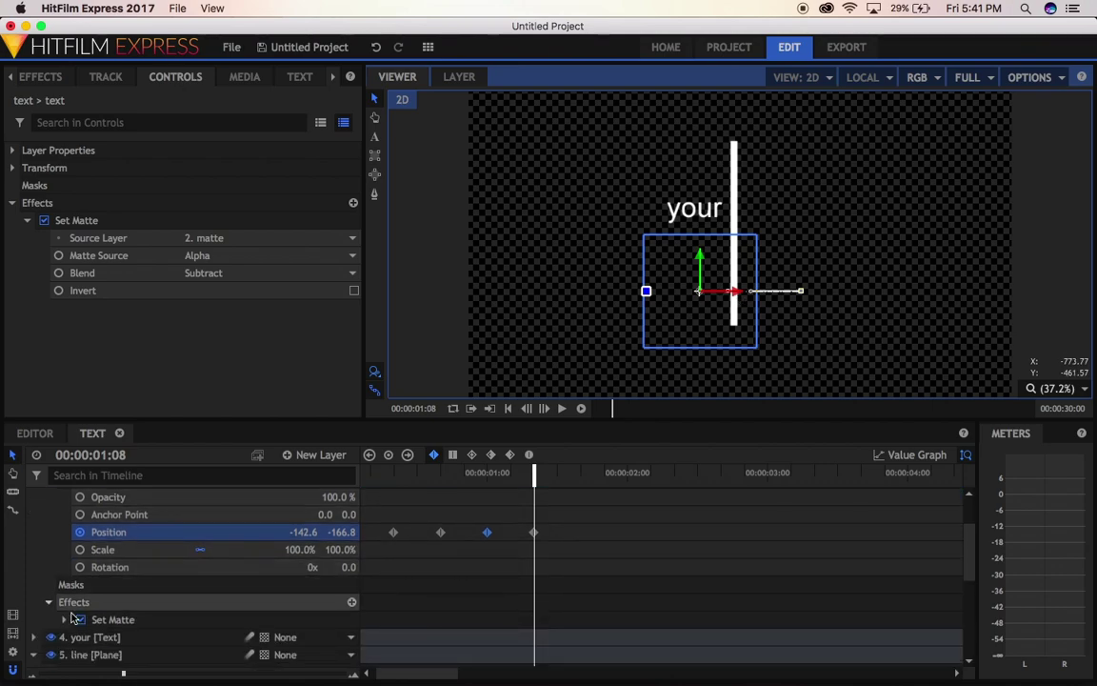
left_click(34, 637)
scroll(31, 643, "down", 5)
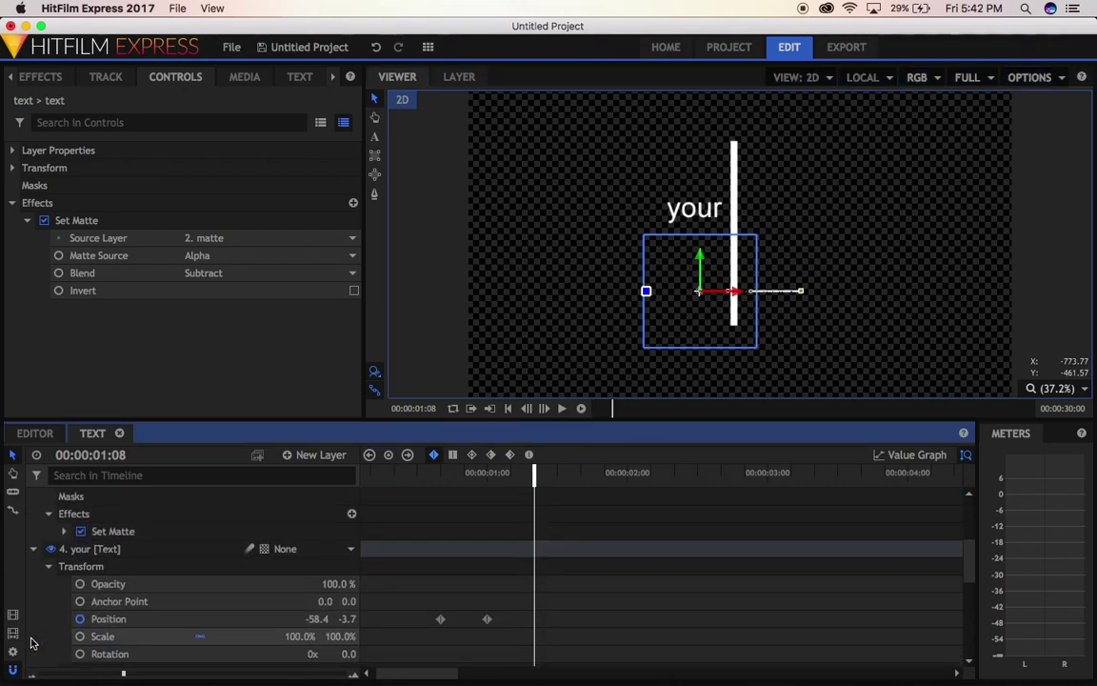
left_click(179, 586)
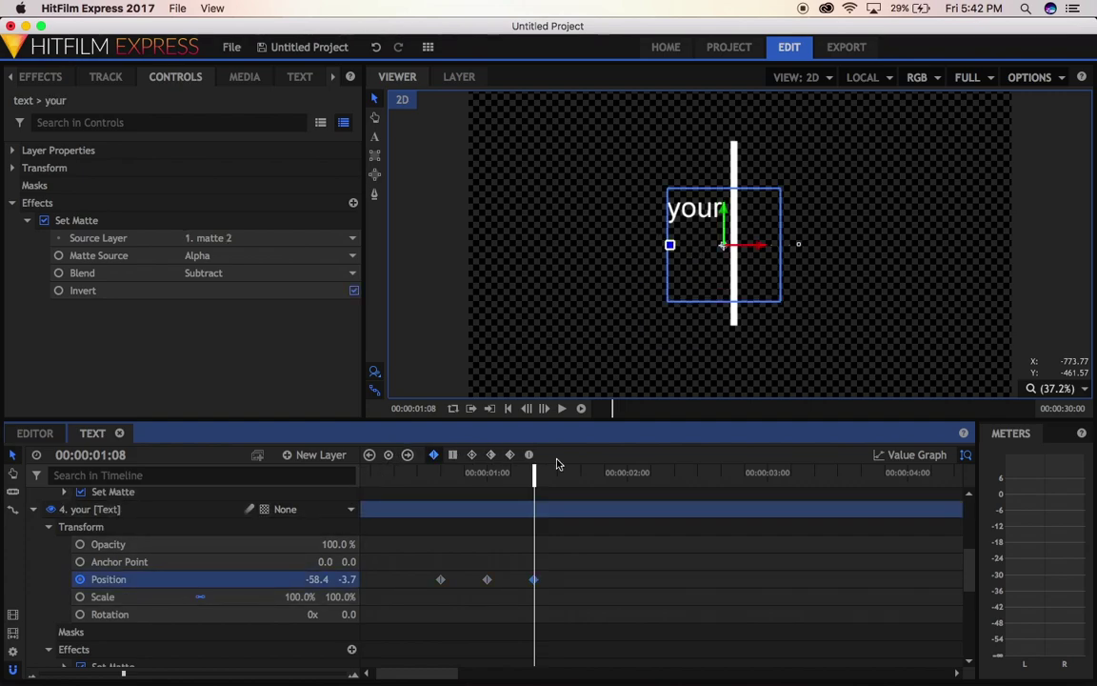
left_click(583, 473)
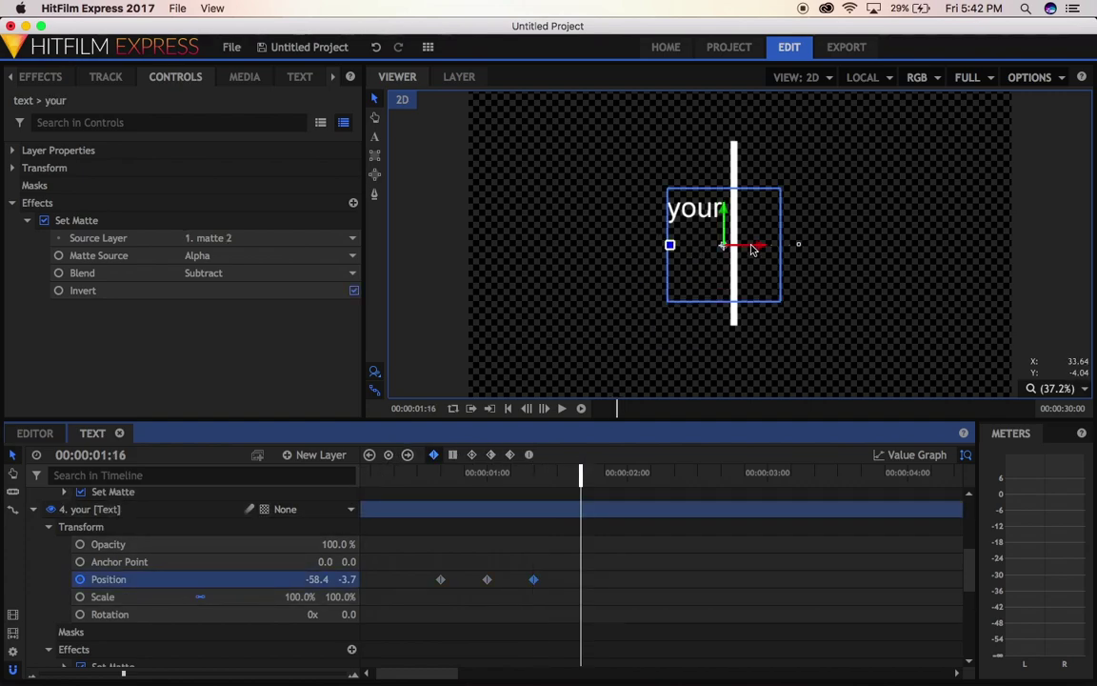
left_click_drag(757, 250, 850, 235)
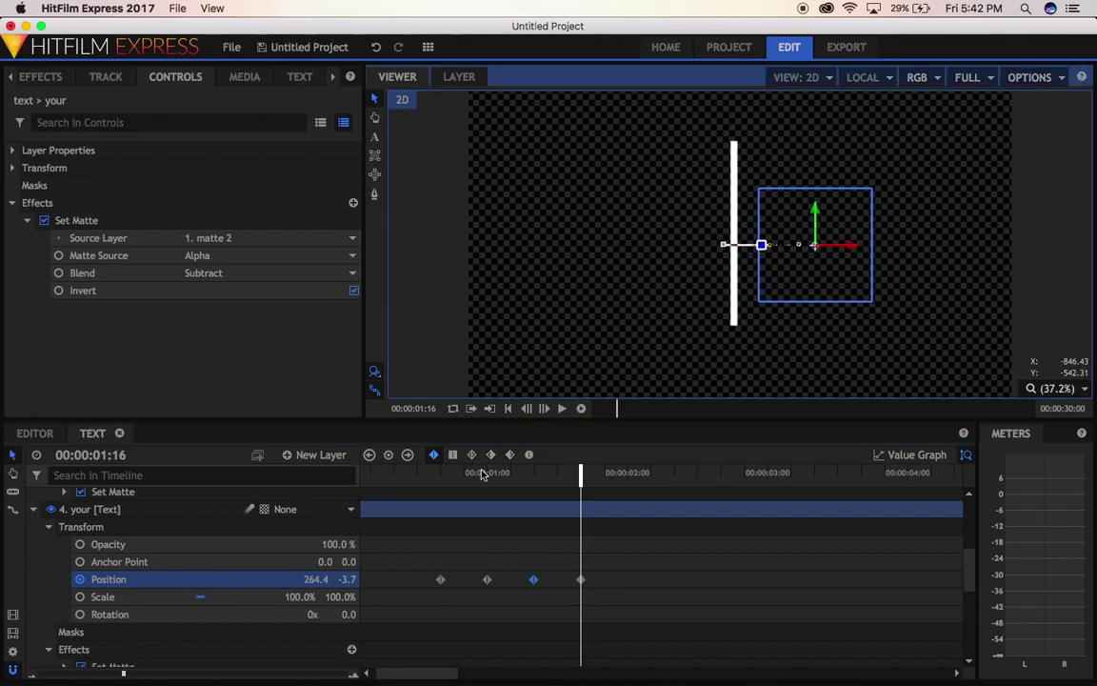
scroll(368, 566, "down", 3)
scroll(370, 567, "down", 1)
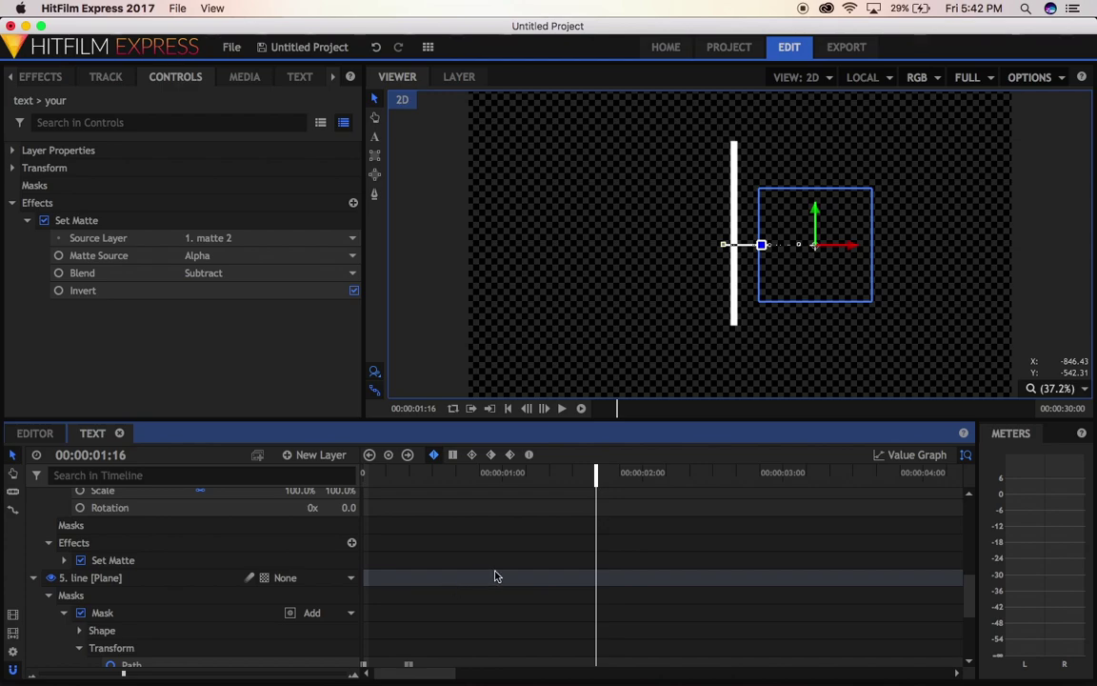
left_click(463, 579)
scroll(158, 603, "down", 2)
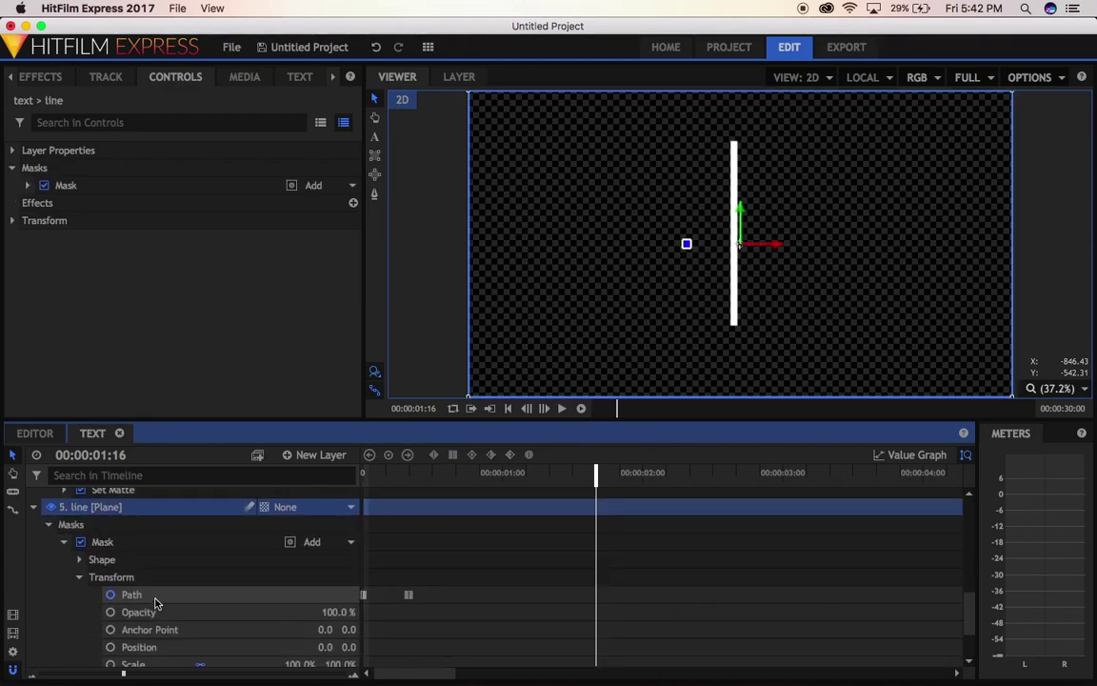
scroll(637, 517, "down", 1)
Keyframe the line's mask path at 1:16 and paste the collapsed starting shape at 2:00
scroll(639, 518, "up", 1)
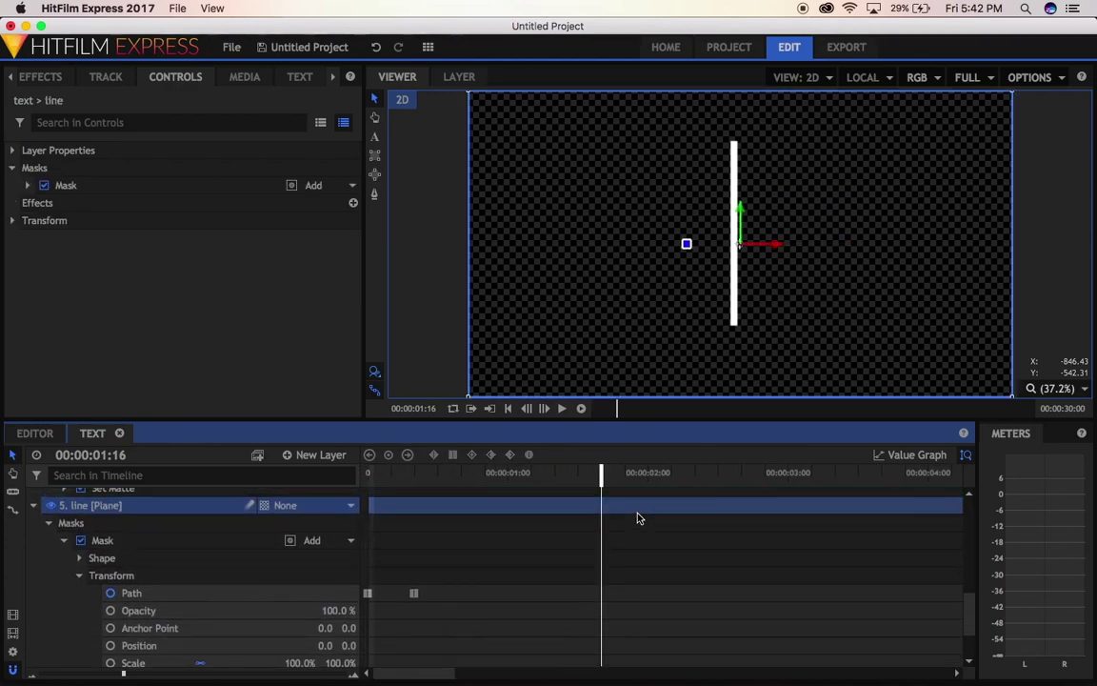
left_click(184, 593)
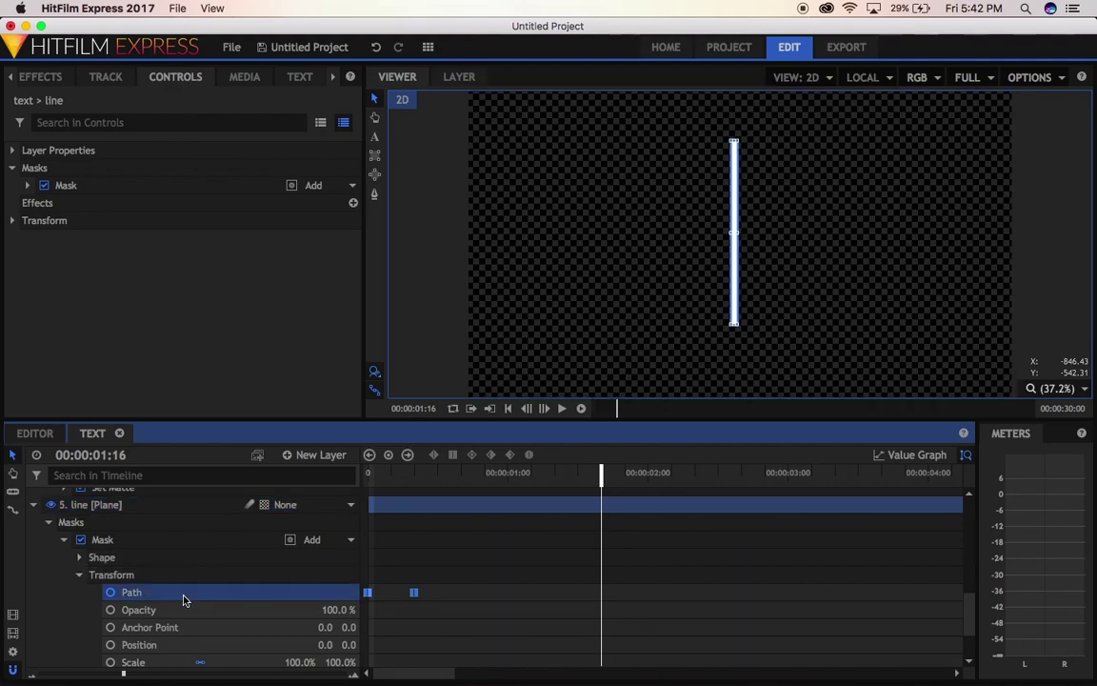
left_click(388, 457)
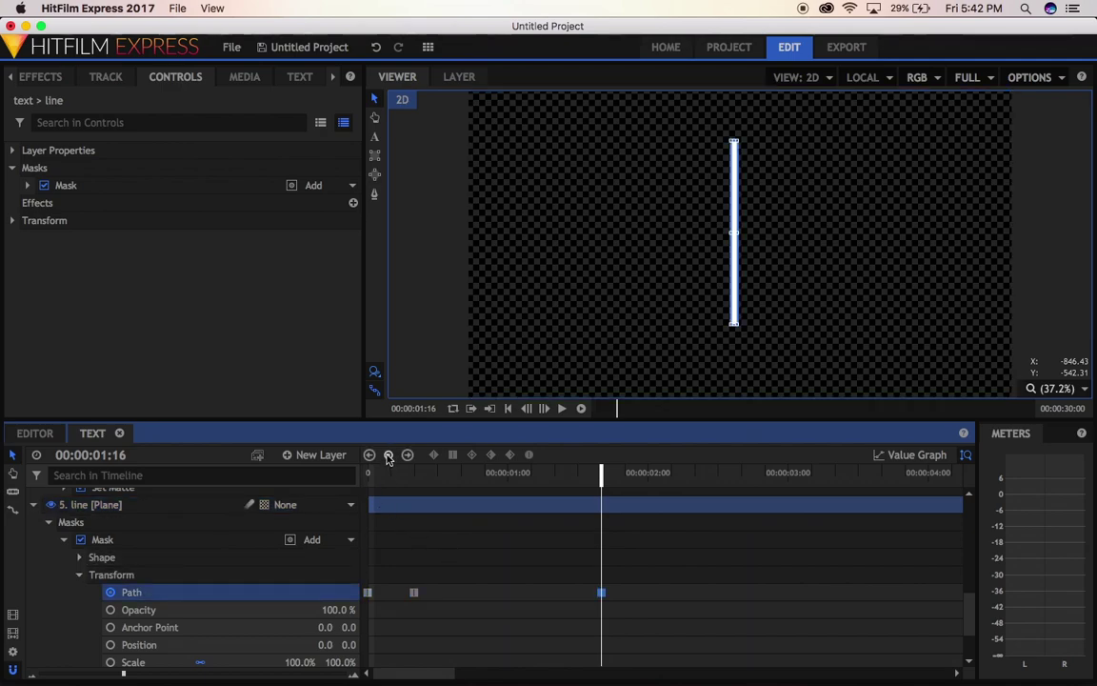
left_click(648, 474)
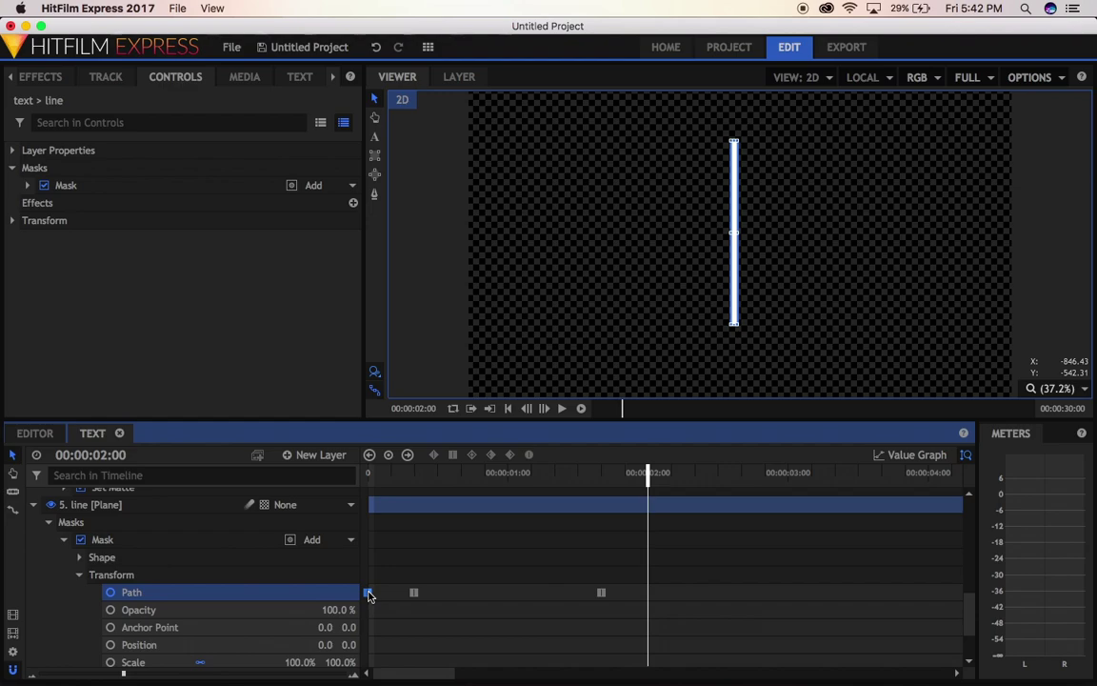
key("ctrl+v")
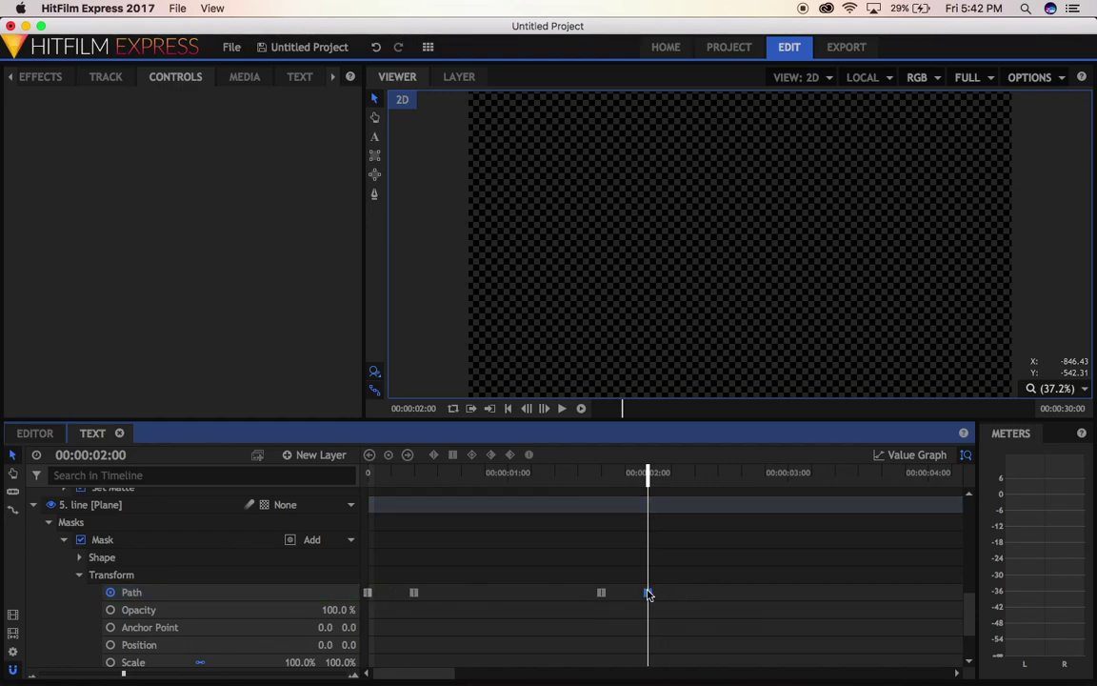
Play back the line's exit animation and reselect the line layer
left_click_drag(601, 481, 572, 480)
key("space")
key("space")
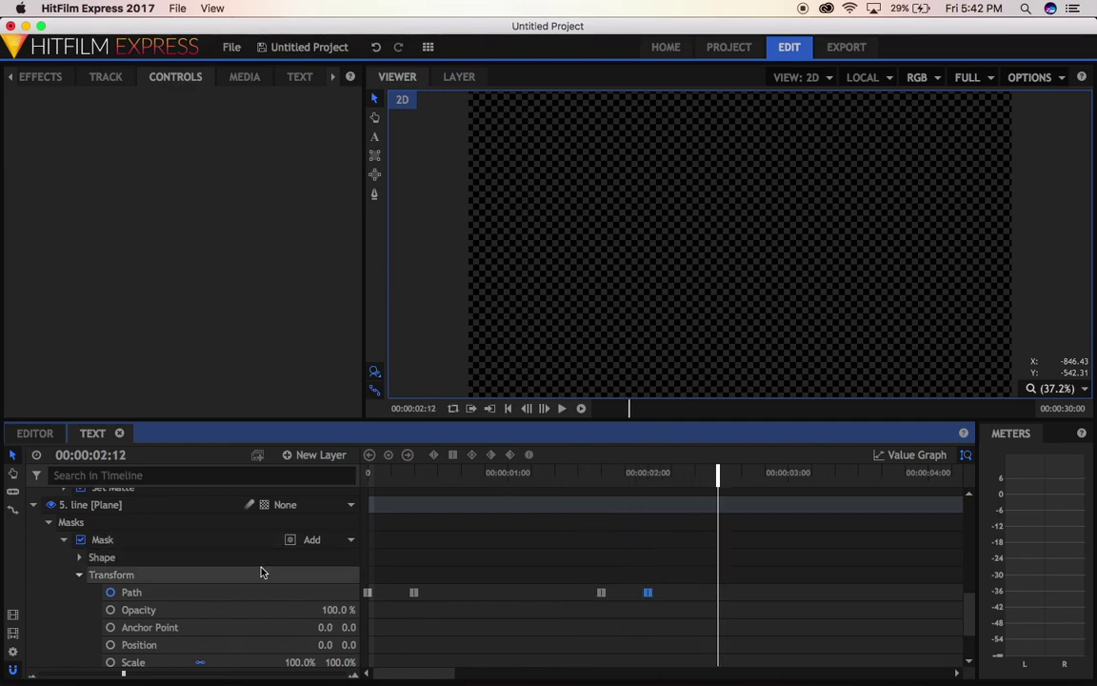
scroll(262, 570, "up", 3)
left_click(32, 567)
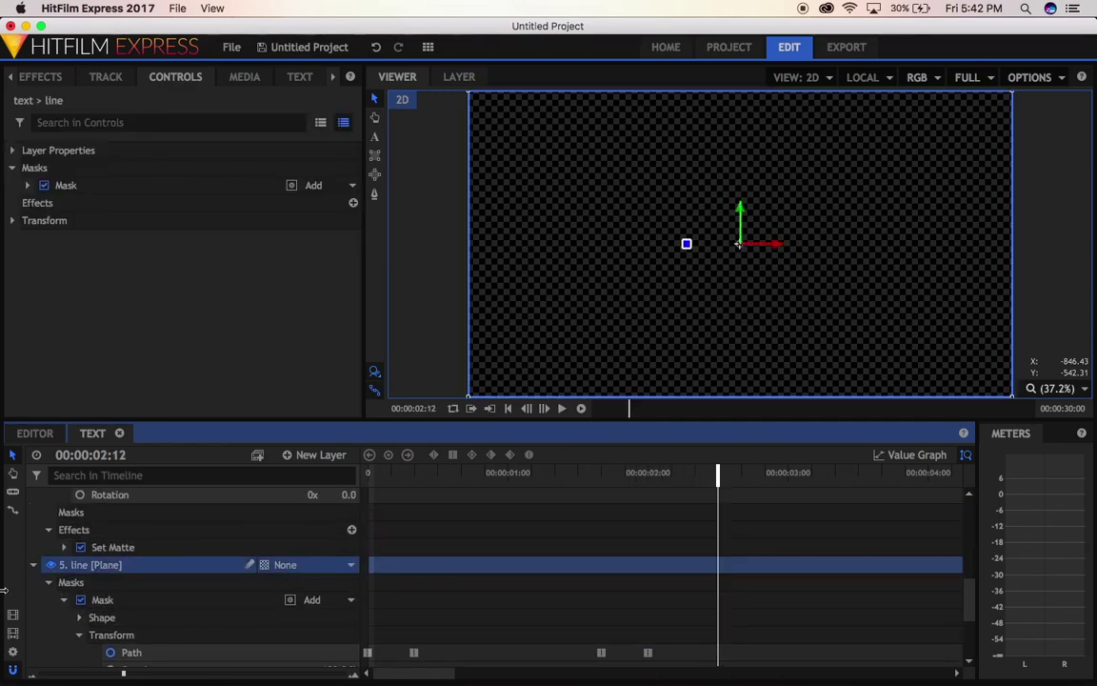
Set Smooth Out on the first two 'your' Position keyframes and Smooth In on the last two
scroll(188, 517, "up", 1)
scroll(188, 518, "up", 6)
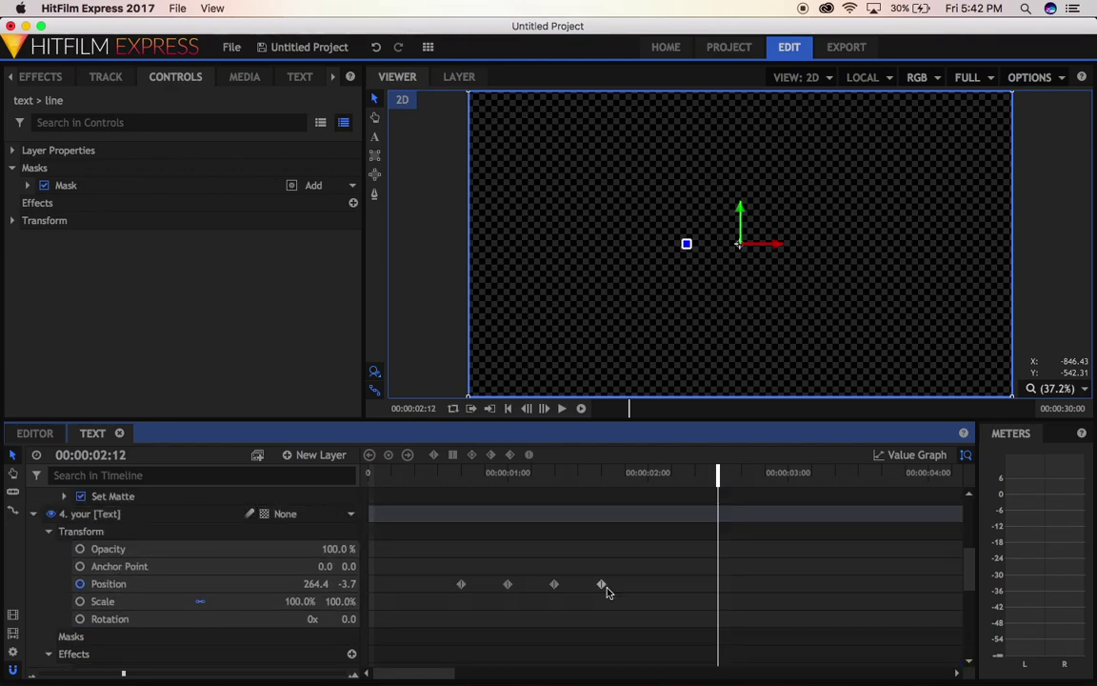
scroll(441, 578, "down", 2)
left_click_drag(442, 545, 510, 572)
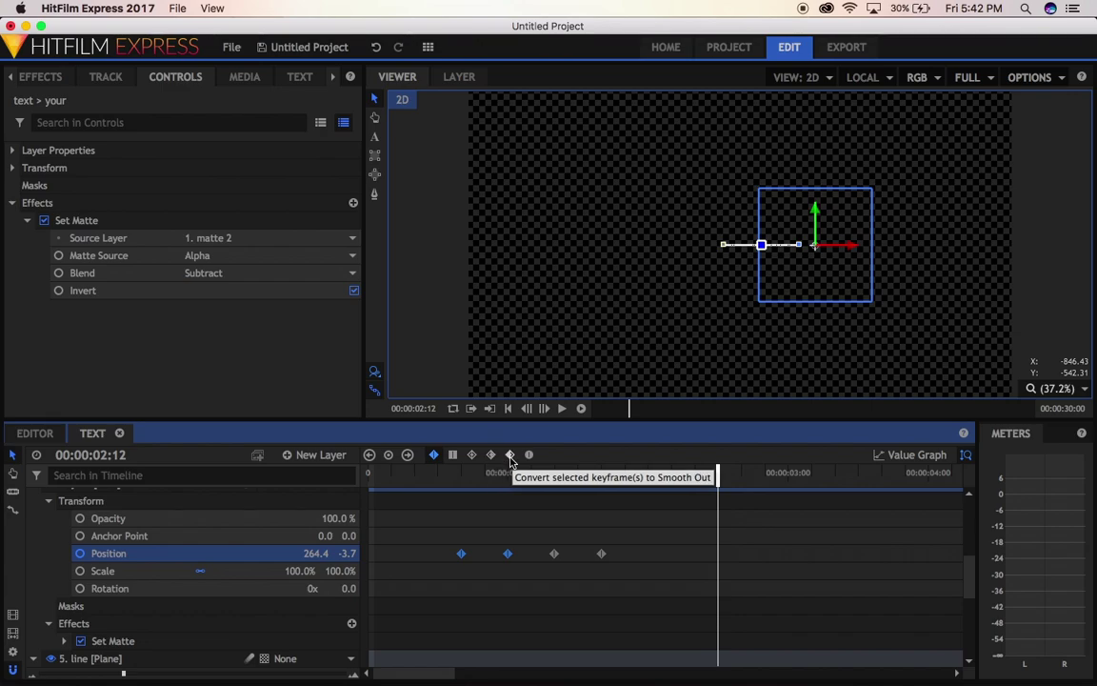
left_click(511, 456)
left_click_drag(548, 543, 634, 585)
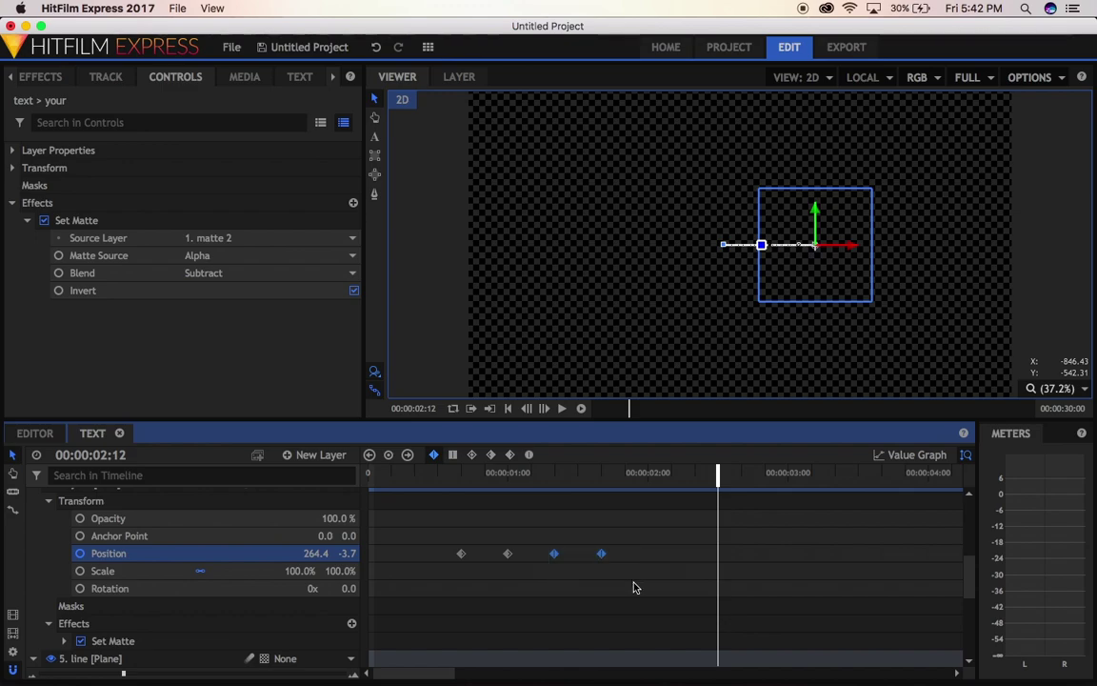
left_click(492, 456)
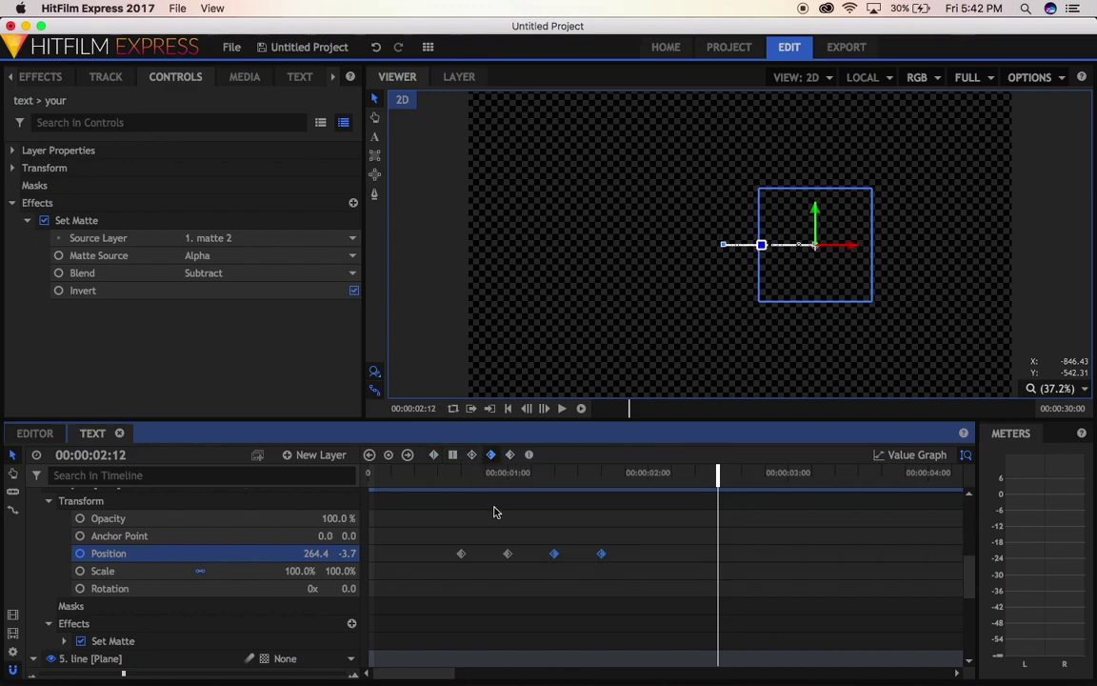
Clear the selection and marquee-select the 'text' layer's first two Position keyframes
scroll(494, 543, "up", 3)
scroll(494, 544, "up", 2)
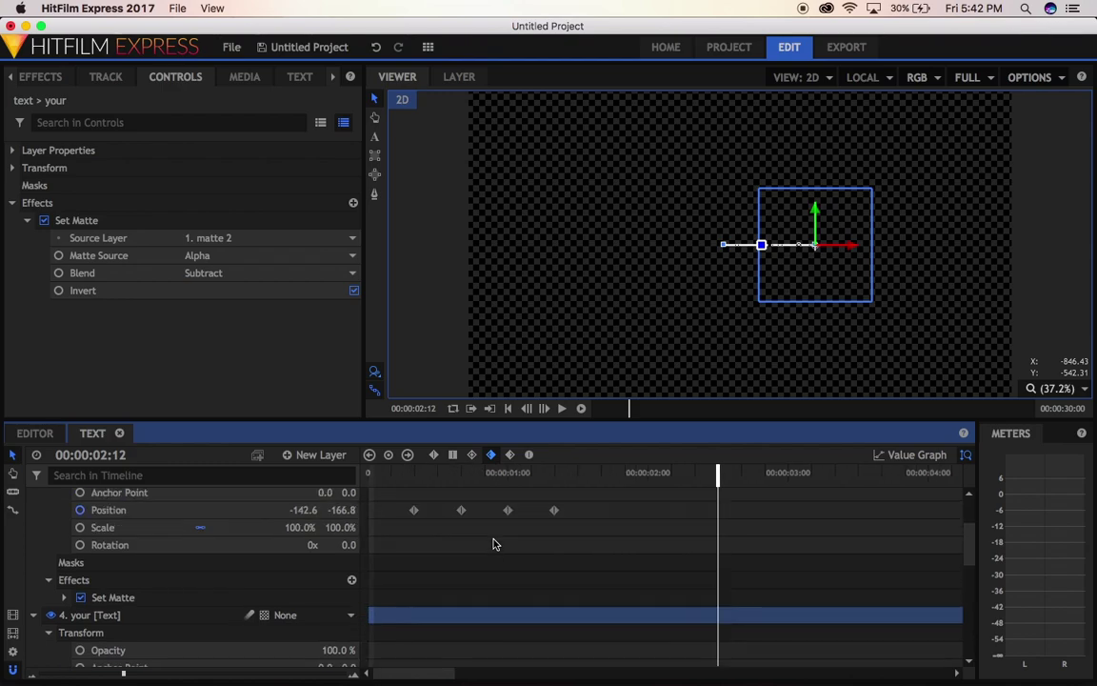
left_click(395, 513)
scroll(405, 534, "up", 2)
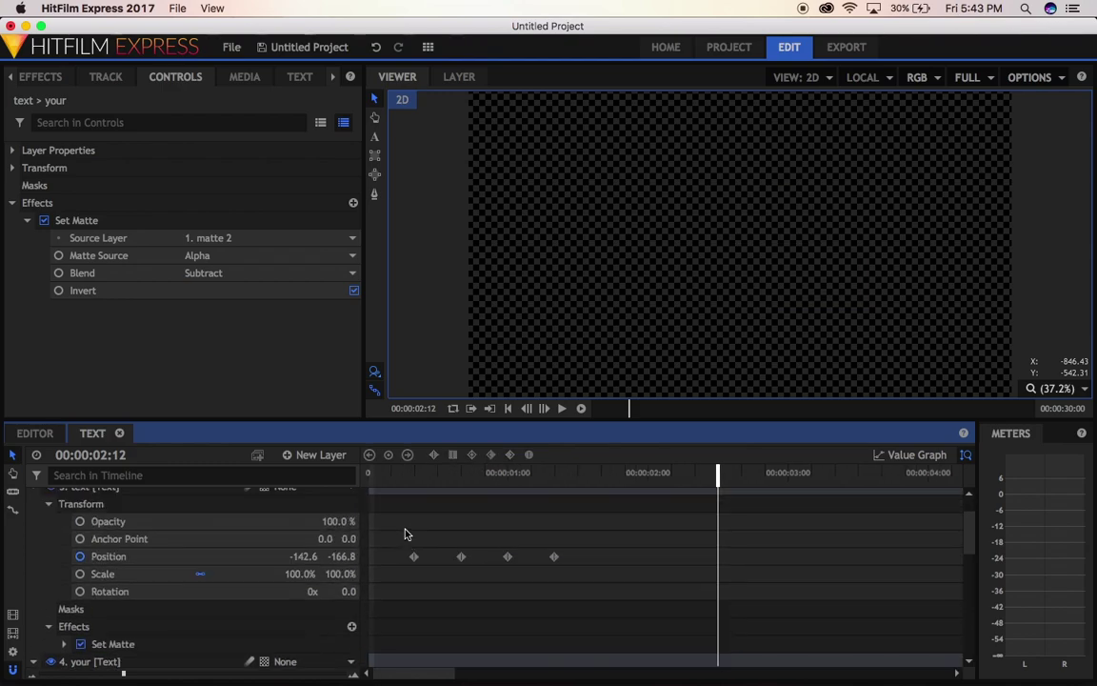
left_click_drag(404, 550, 580, 589)
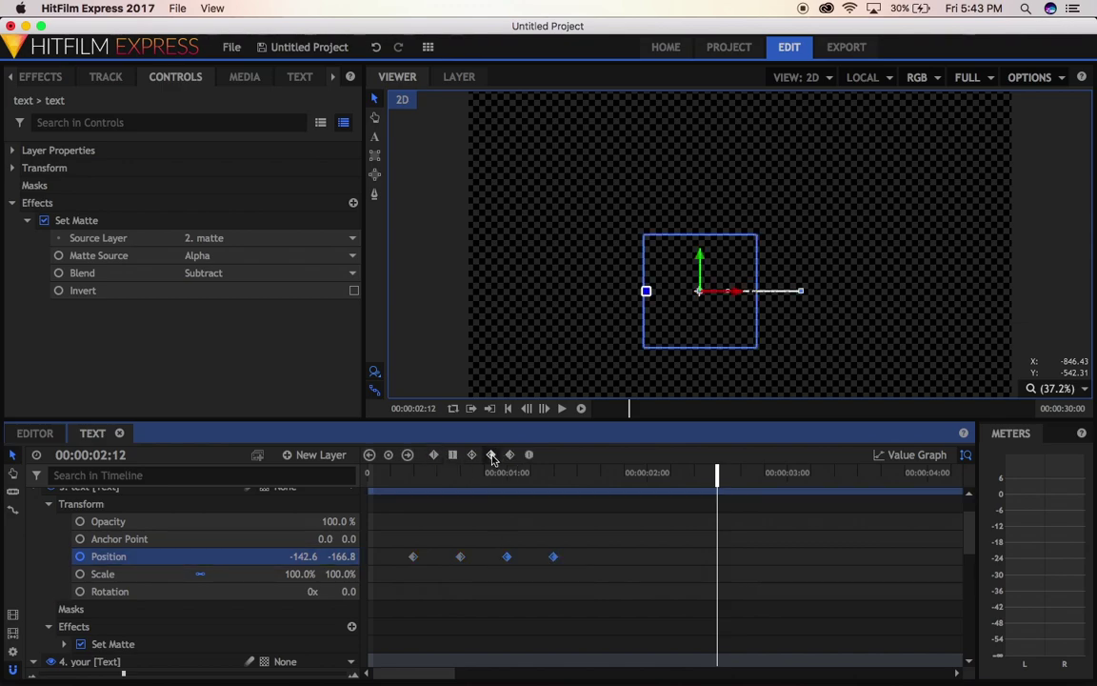
scroll(578, 527, "up", 2)
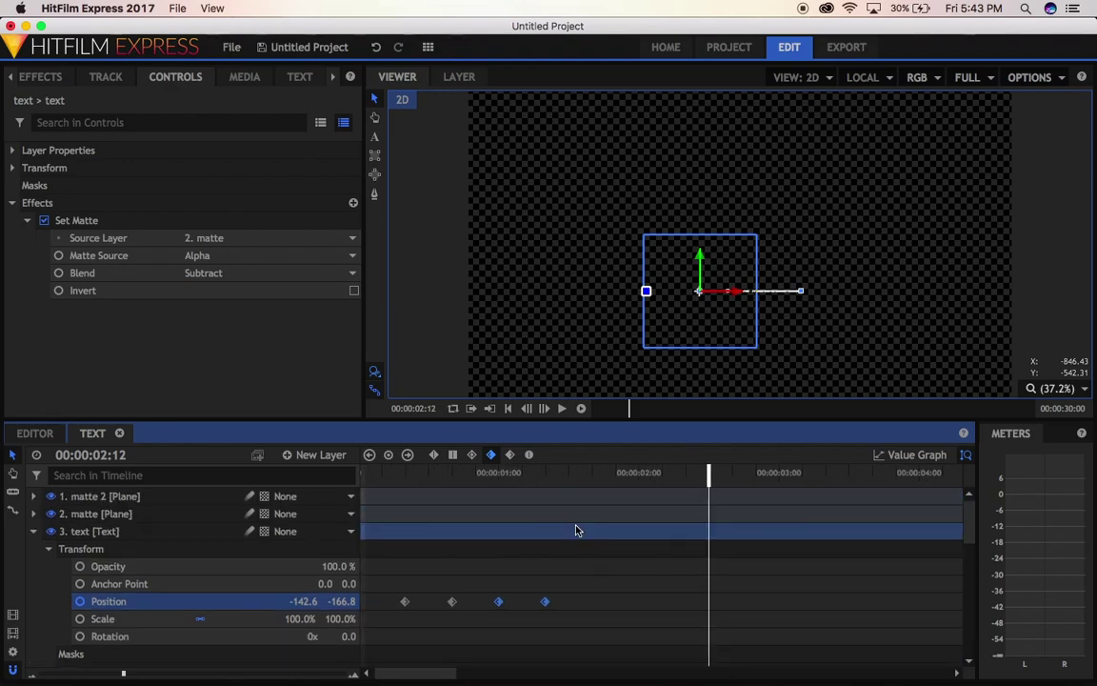
Collapse the 'text' and 'your' layers and preview the animation twice from 0:00
left_click(33, 532)
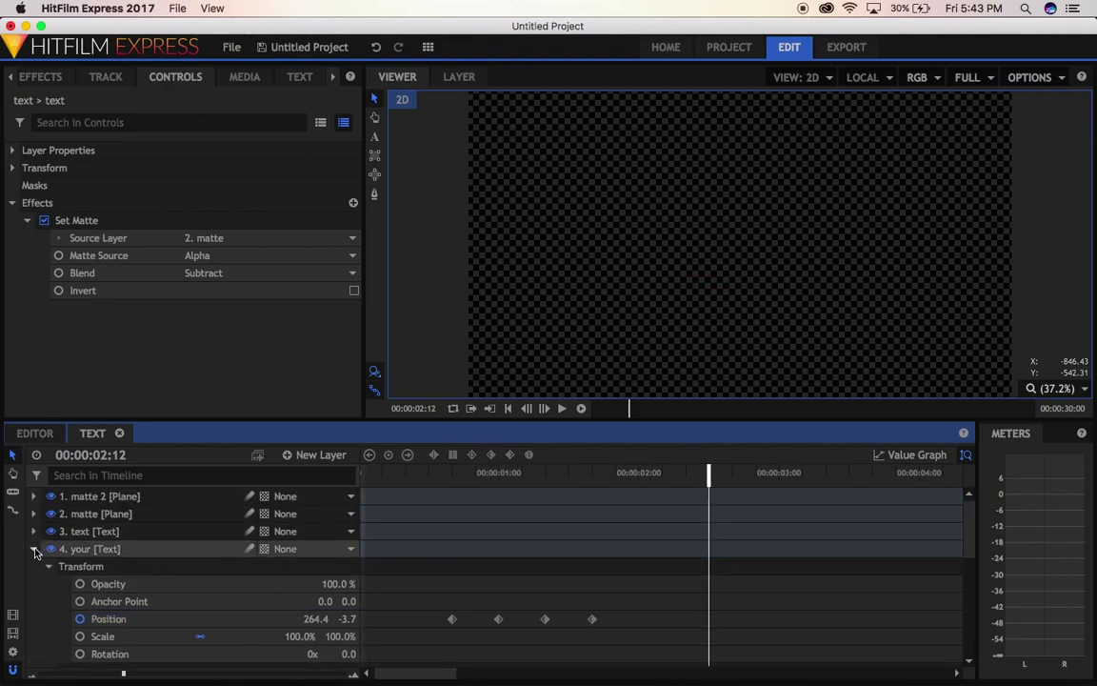
left_click(34, 549)
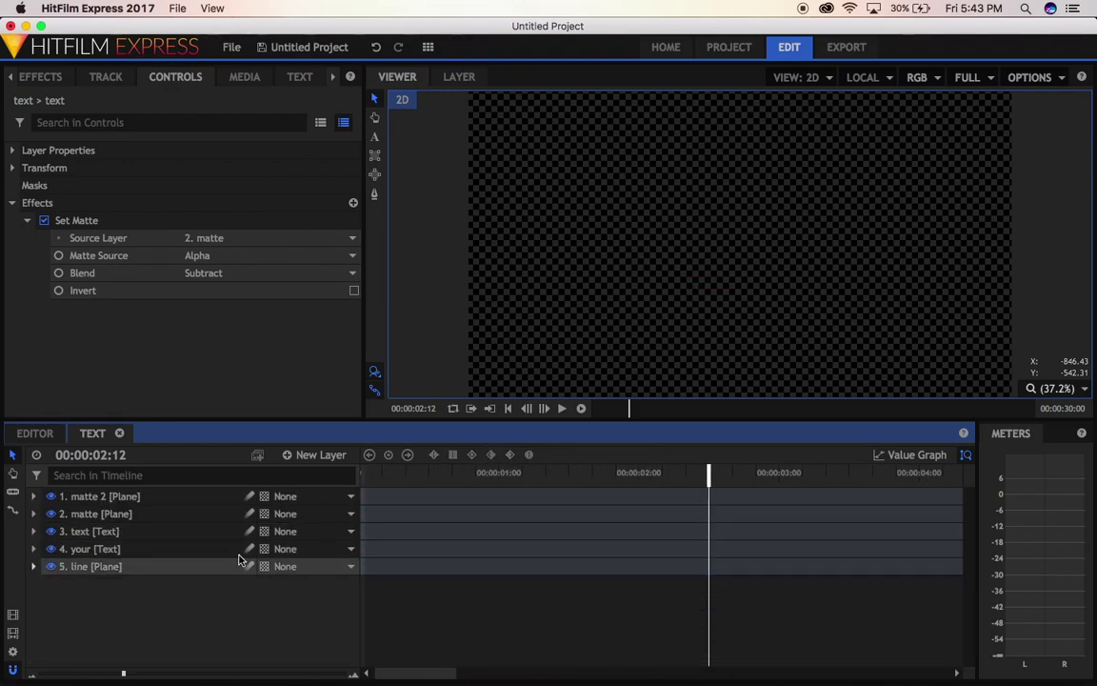
left_click_drag(388, 473, 373, 471)
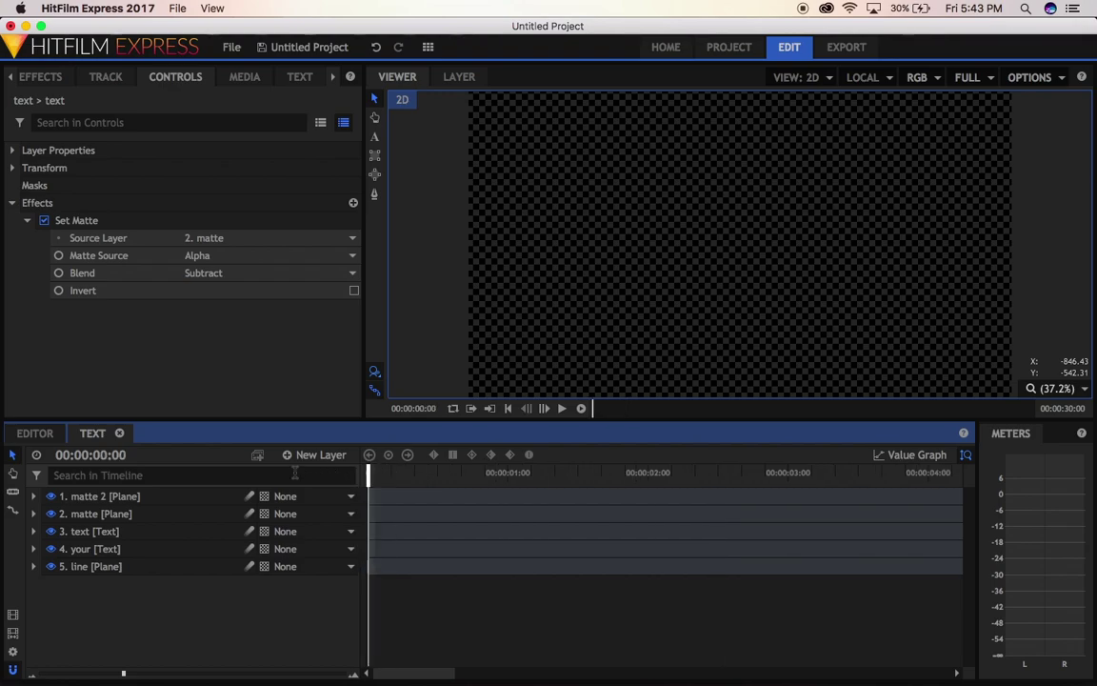
left_click(563, 409)
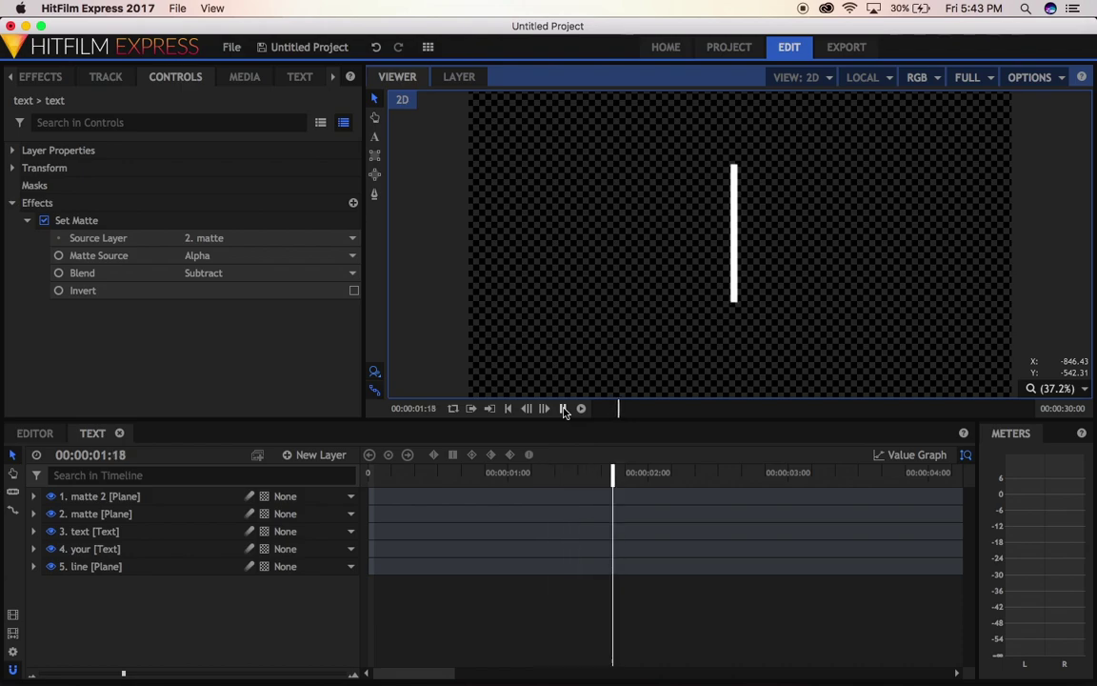
left_click(563, 408)
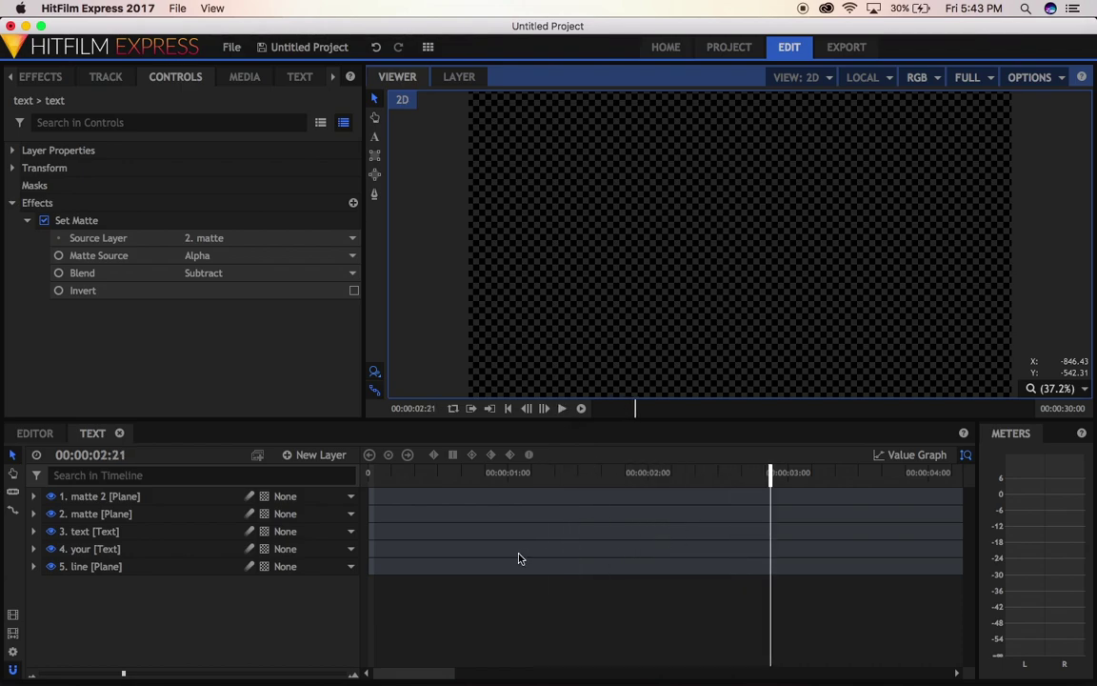
left_click(371, 473)
key("space")
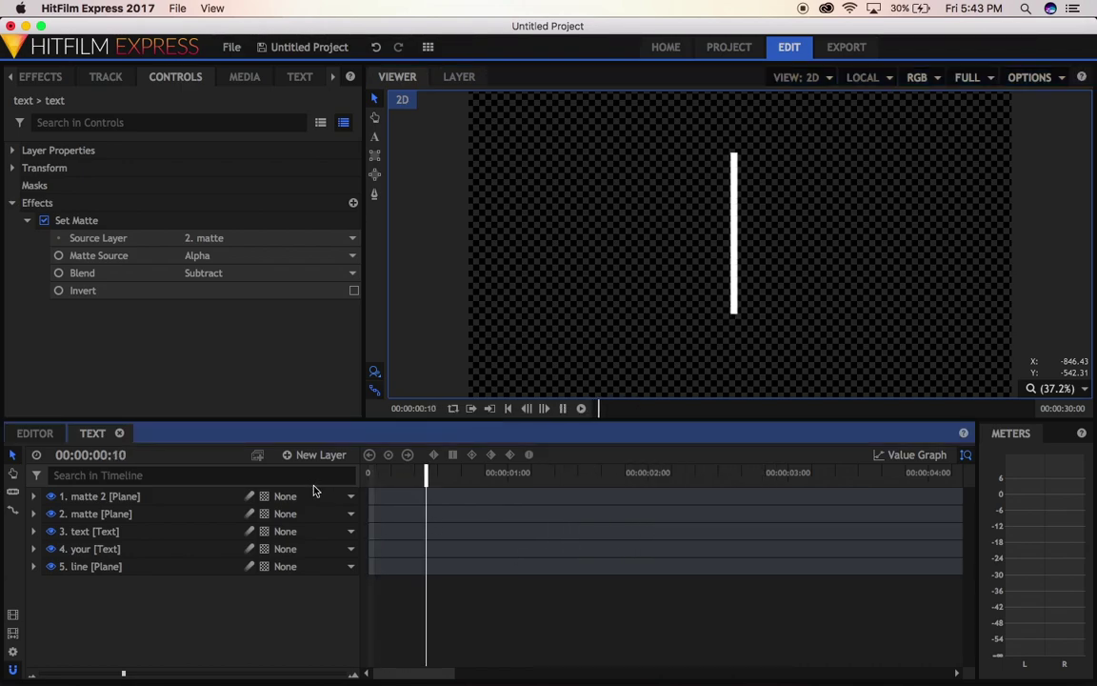
key("space")
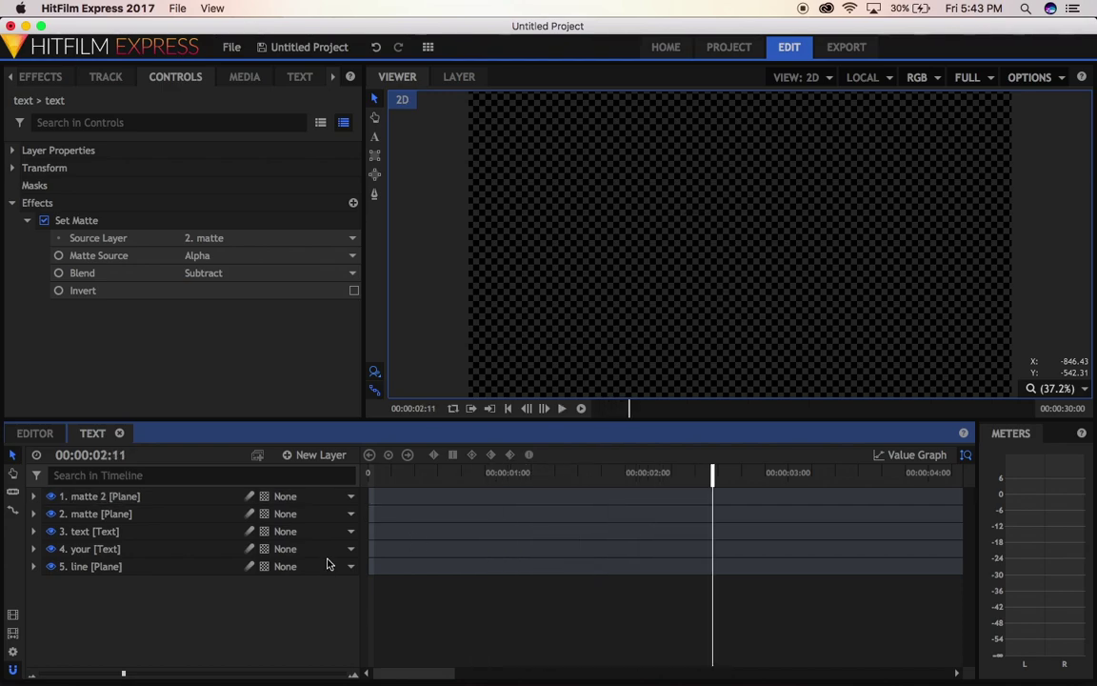
Drag the 'text' layer's two exit Position keyframes later, to about 2:00–2:08, and preview
left_click(33, 531)
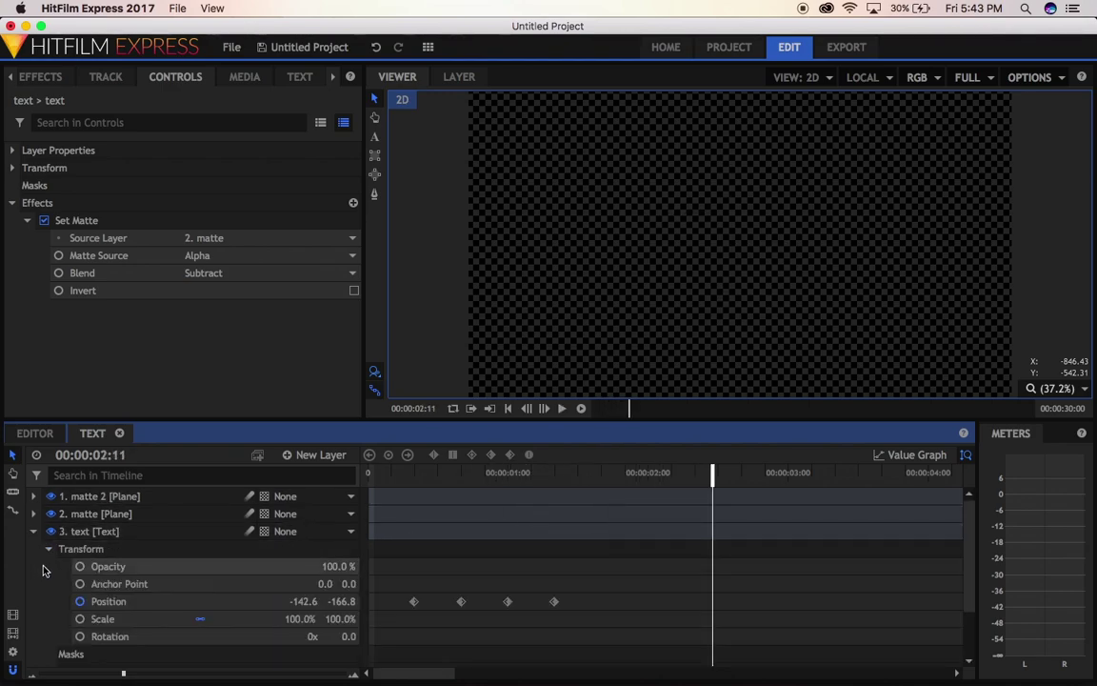
left_click(508, 475)
mouse_move(508, 476)
left_mouse_down()
mouse_move(463, 480)
mouse_move(510, 488)
left_mouse_up()
left_click_drag(503, 615, 583, 615)
left_click_drag(509, 606, 644, 598)
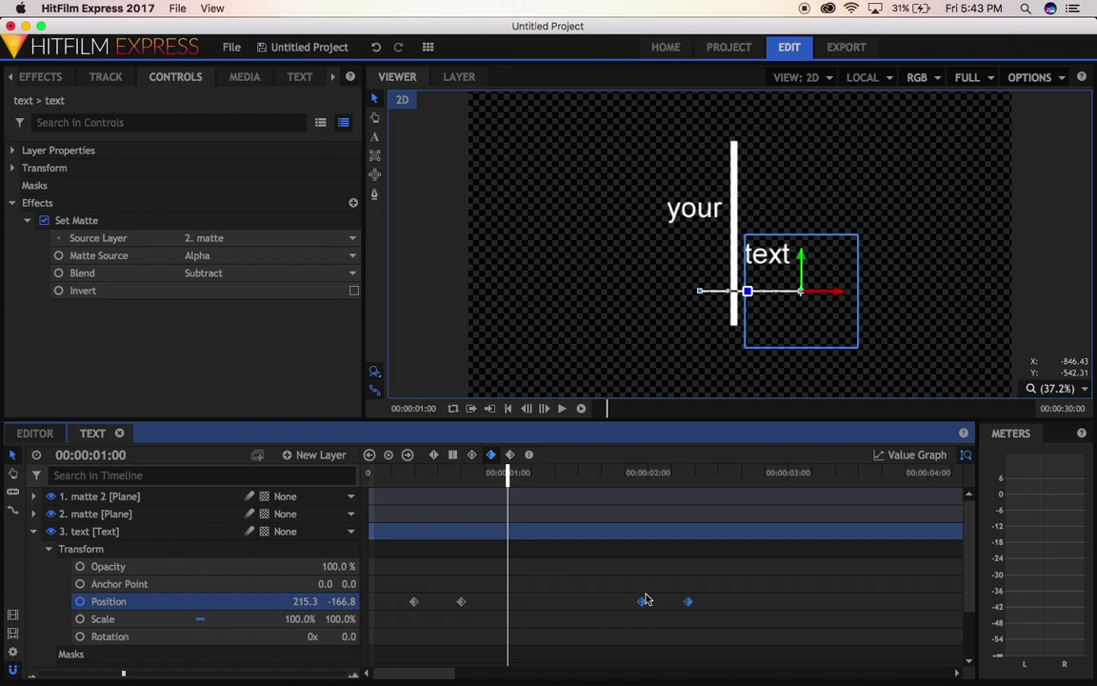
left_click(468, 473)
key("space")
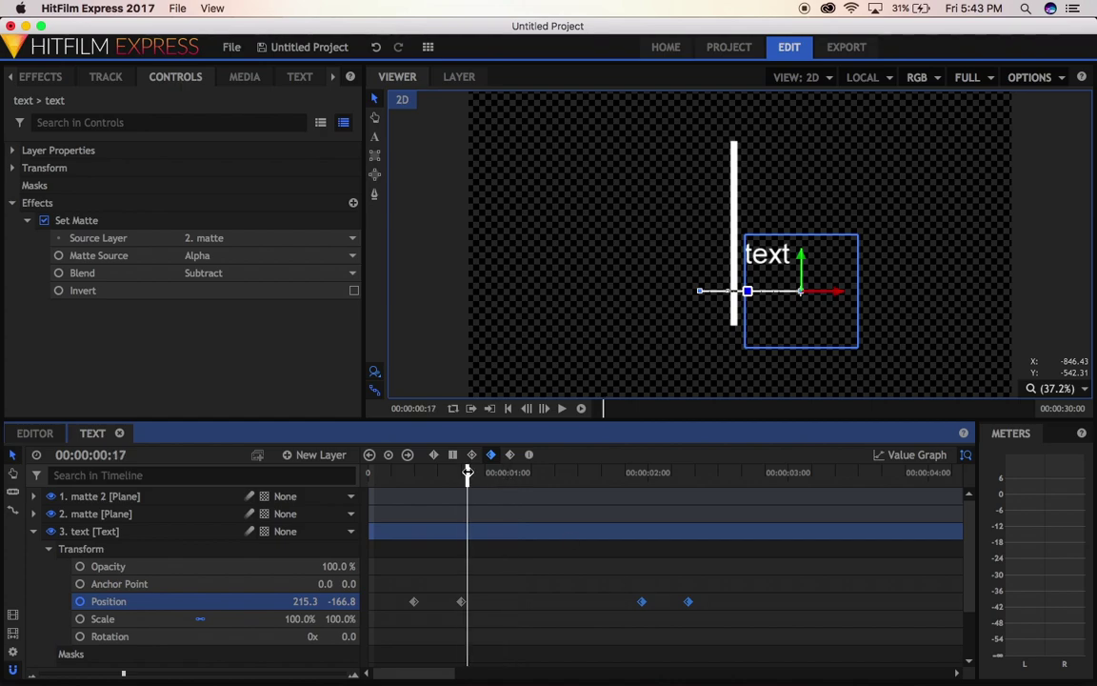
key("space")
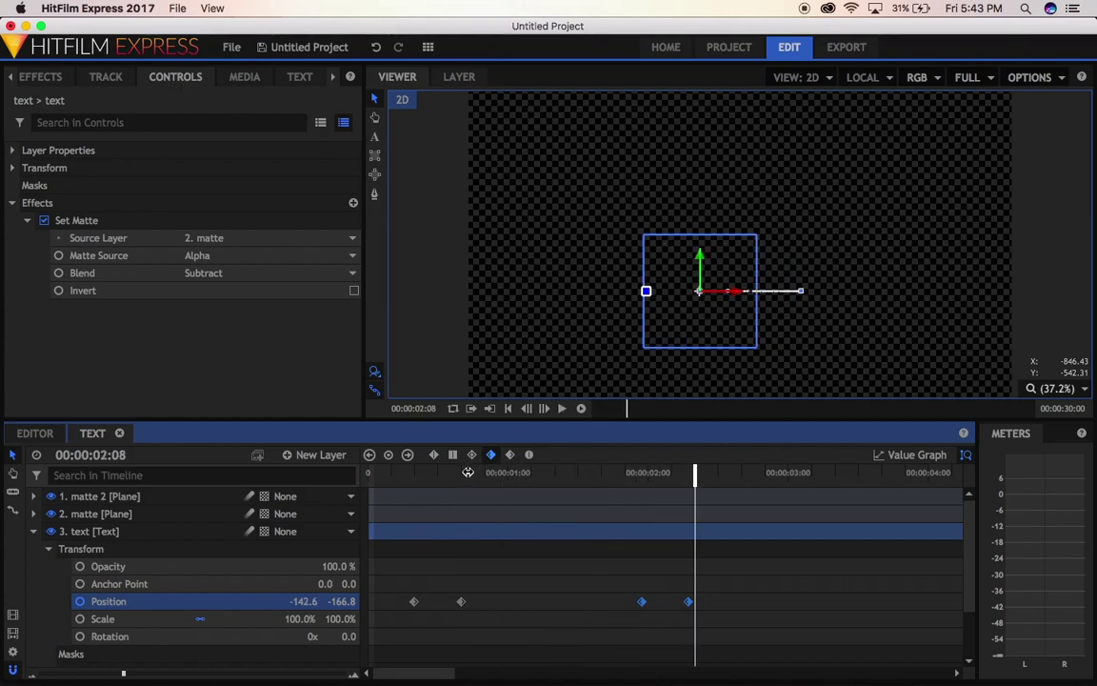
Enlarge the timeline and drag the 'your' exit keyframes later, to about 2:08–2:16
scroll(469, 584, "down", 3)
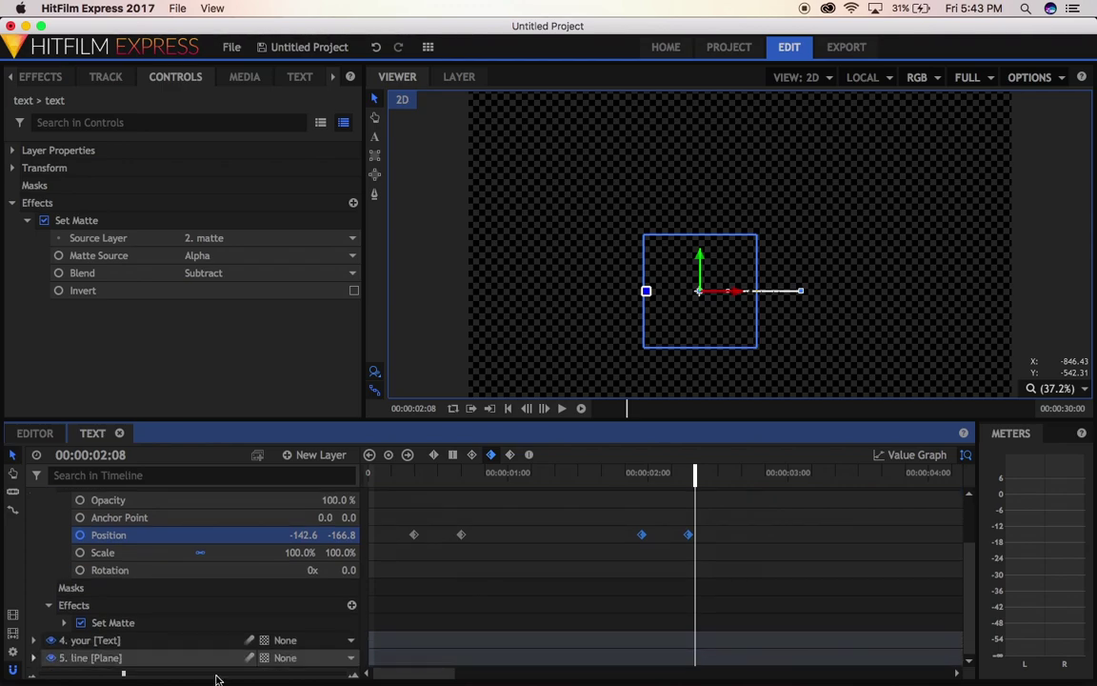
left_click(34, 641)
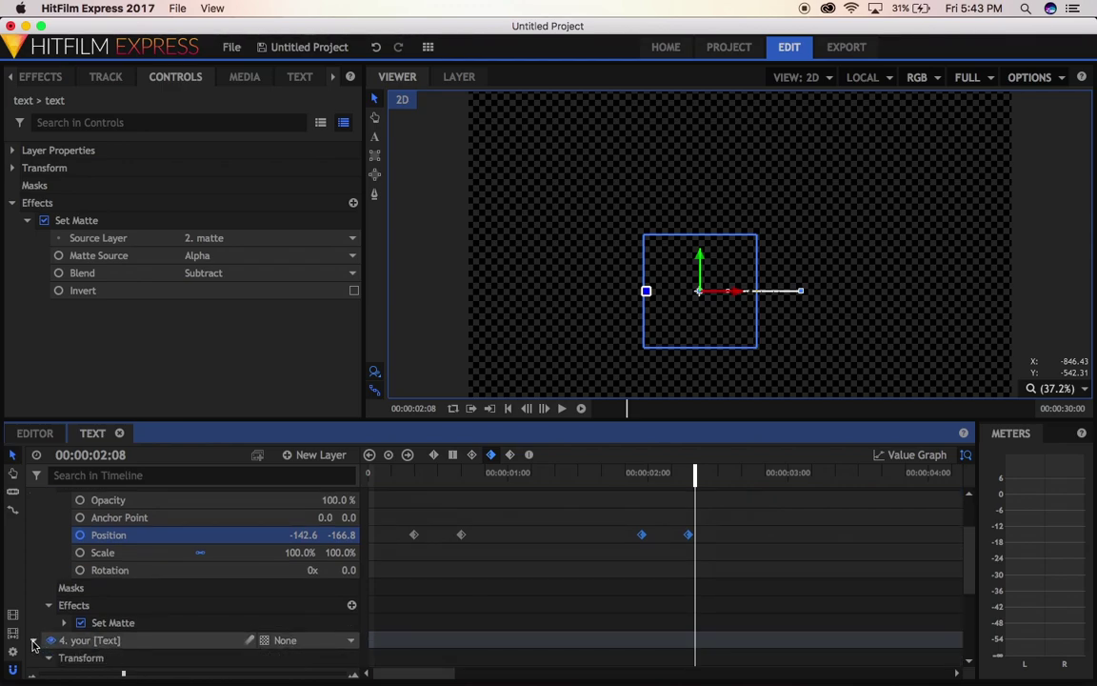
scroll(649, 569, "down", 5)
scroll(647, 569, "up", 3)
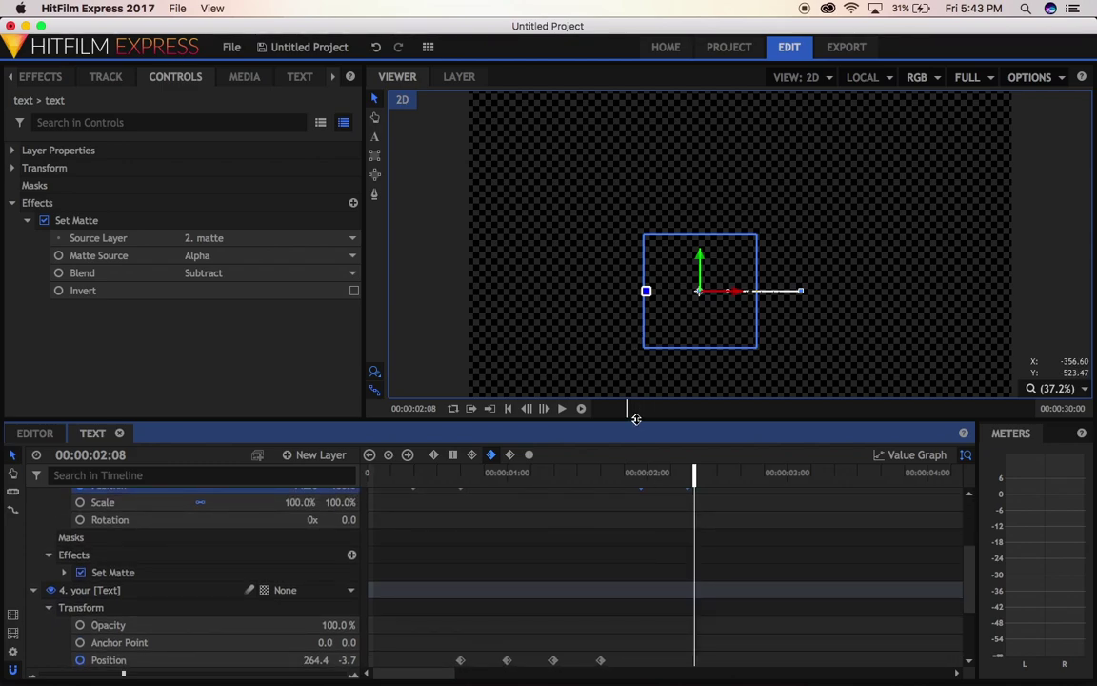
left_click_drag(636, 419, 620, 284)
left_click_drag(535, 540, 698, 553)
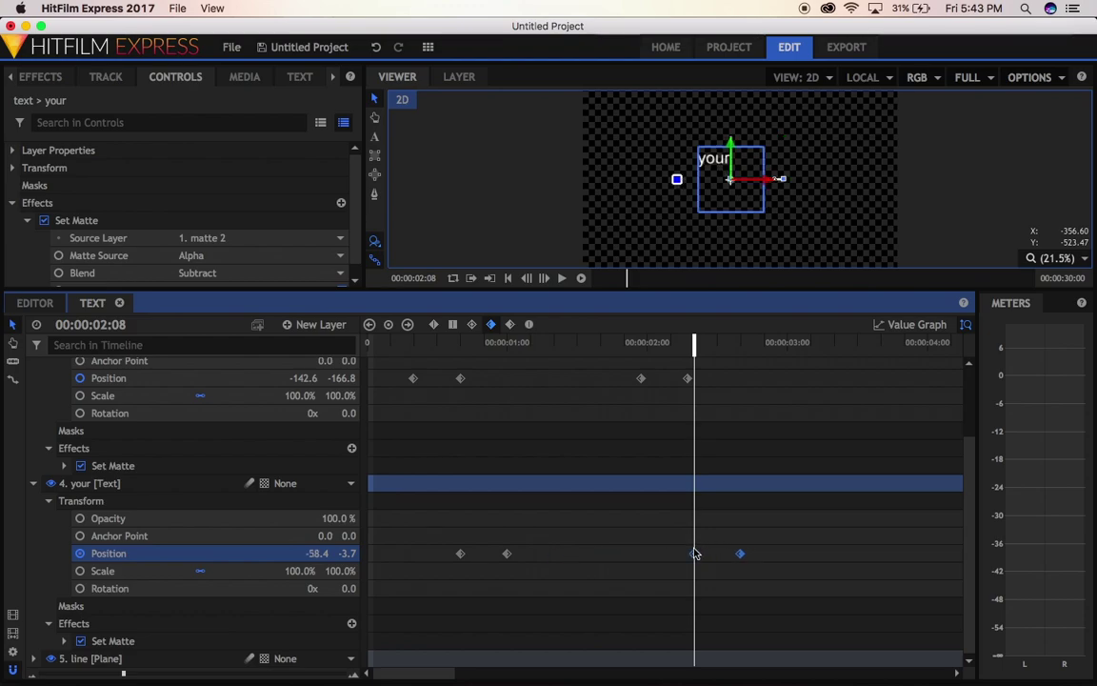
Drag the line mask's last two Path keyframes later so the bar shrinks between 2:16 and 3:00
left_click(34, 657)
scroll(34, 664, "down", 5)
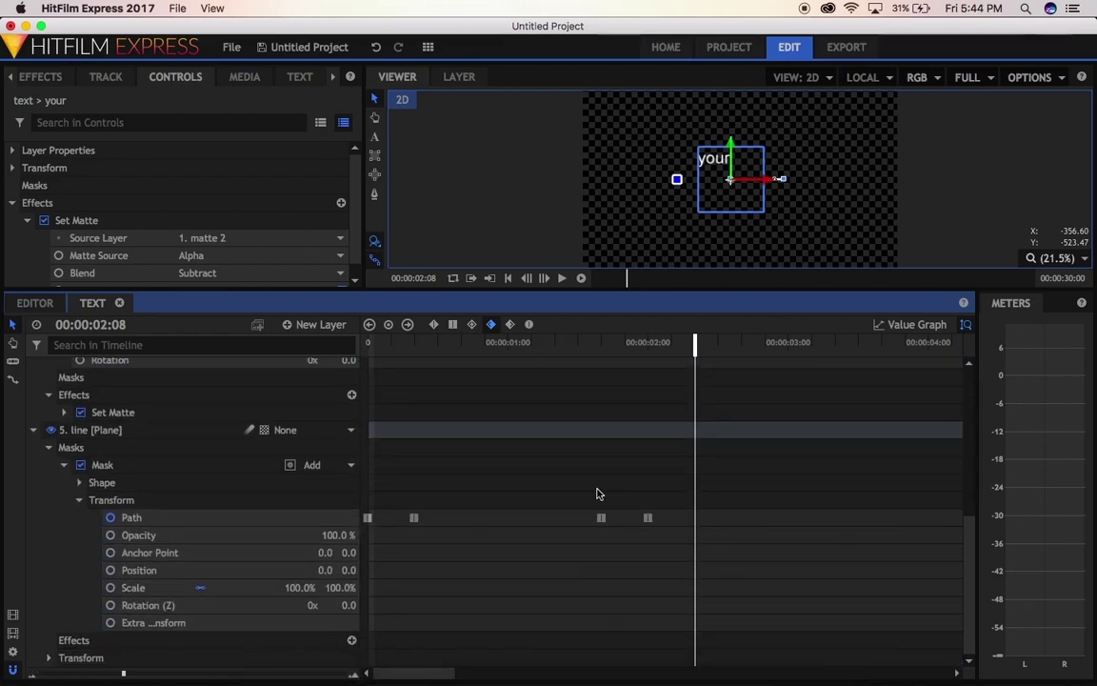
scroll(590, 495, "up", 2)
left_click_drag(588, 528, 682, 588)
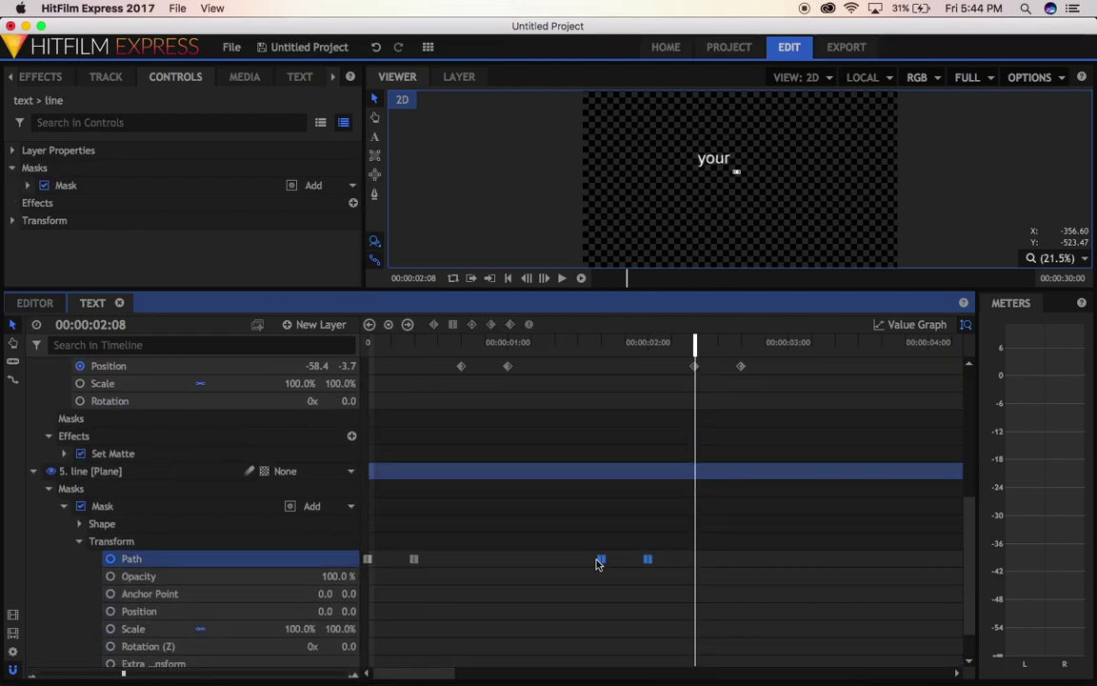
left_click_drag(601, 562, 730, 563)
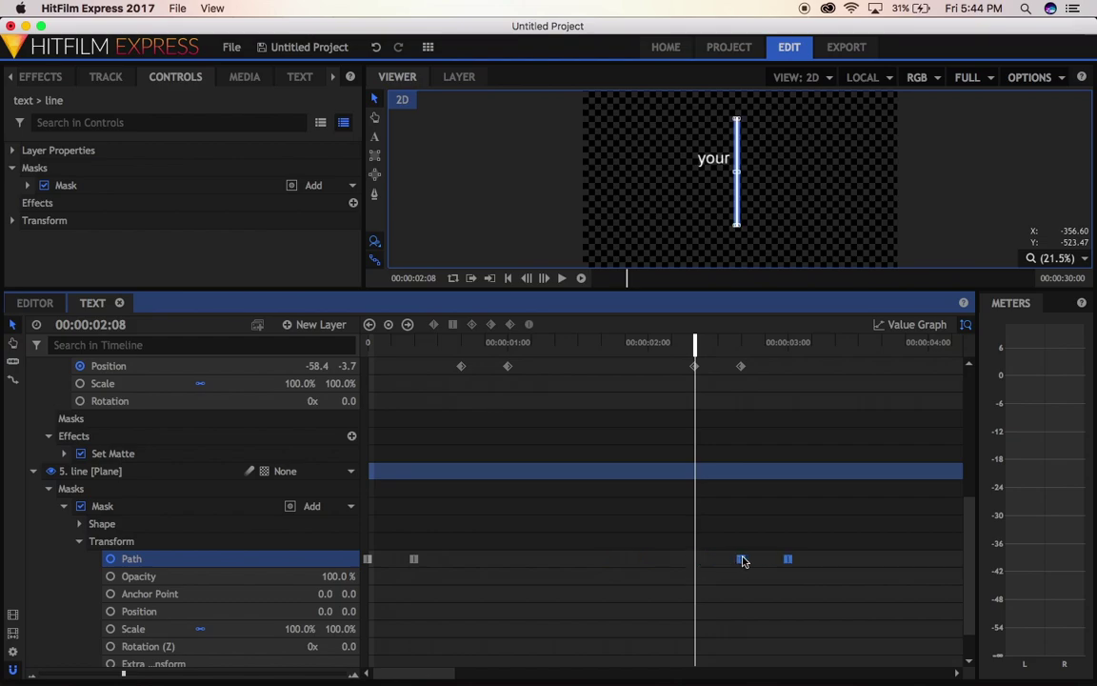
left_click(740, 341)
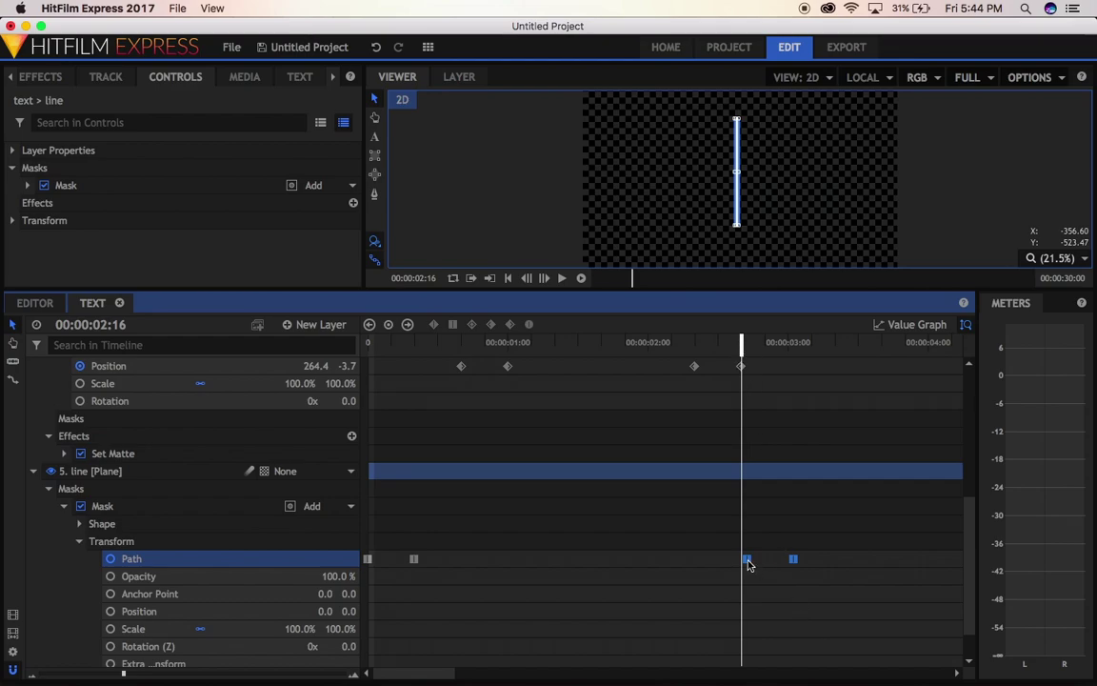
scroll(748, 565, "up", 10)
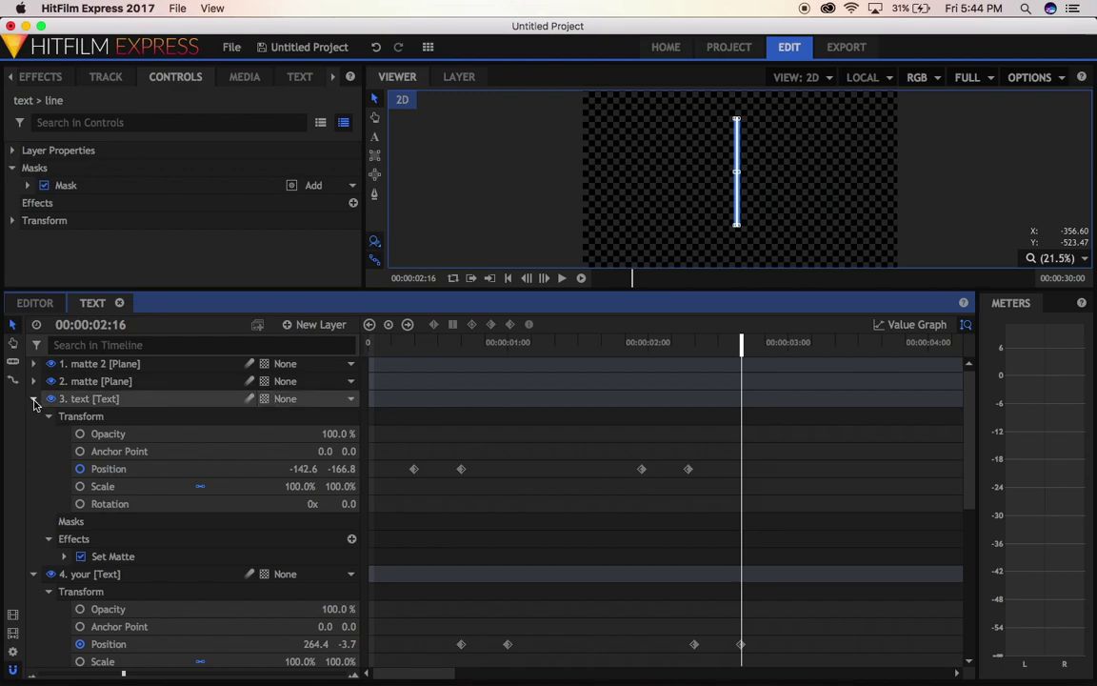
Collapse the 'text', 'your' and line layers, enlarge the viewer, and return the playhead to 0:00
left_click(34, 400)
left_click(33, 416)
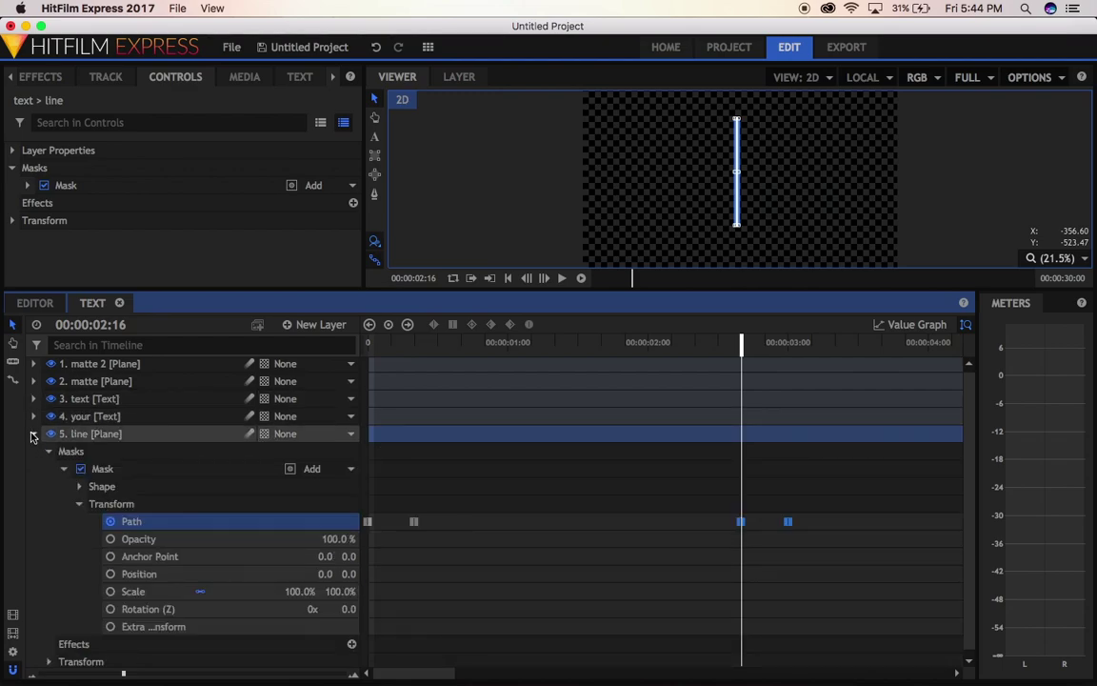
left_click(33, 434)
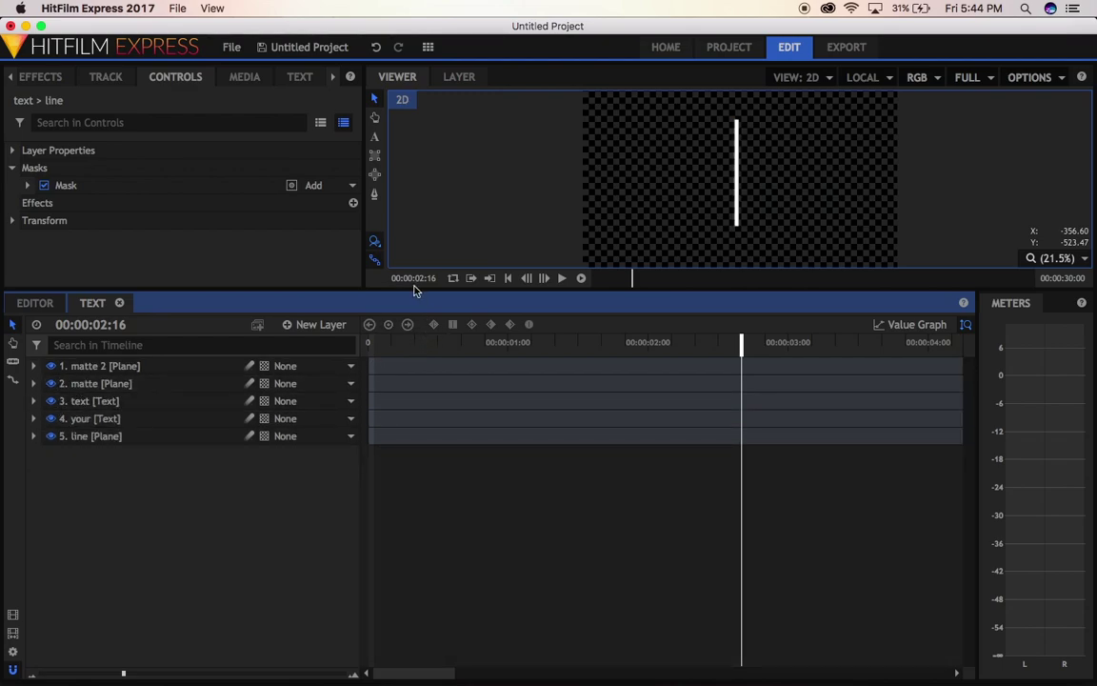
left_click_drag(413, 288, 413, 522)
left_click_drag(379, 577, 333, 577)
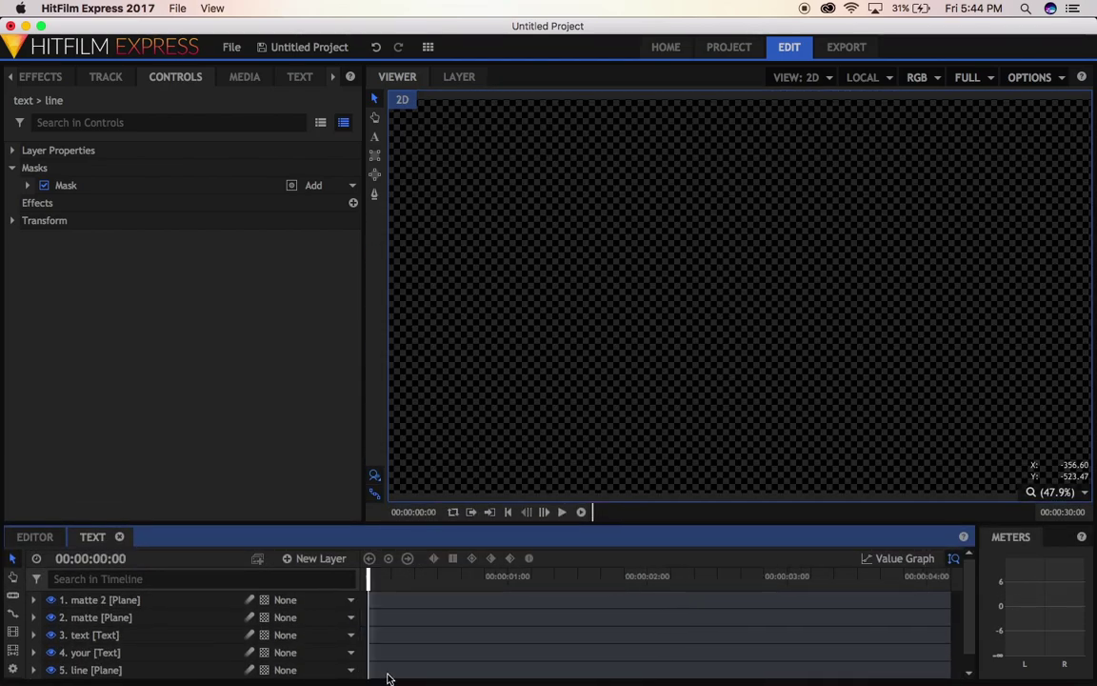